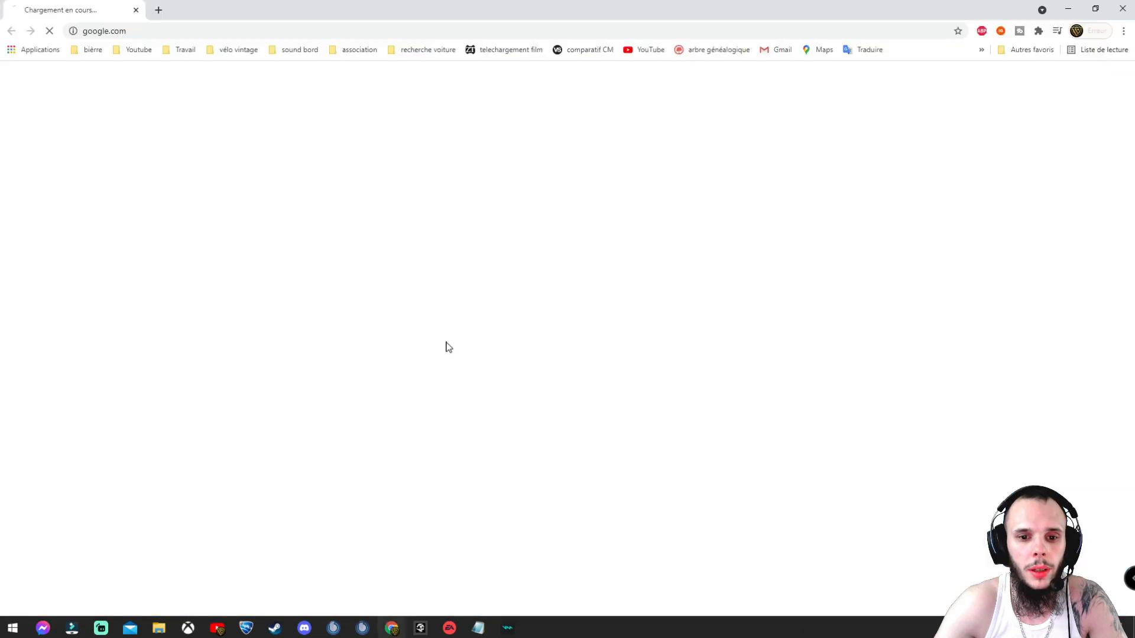
Step: Launch SAP Concur from the CONCUR bookmark in the Travail bookmarks folder
left_click(188, 49)
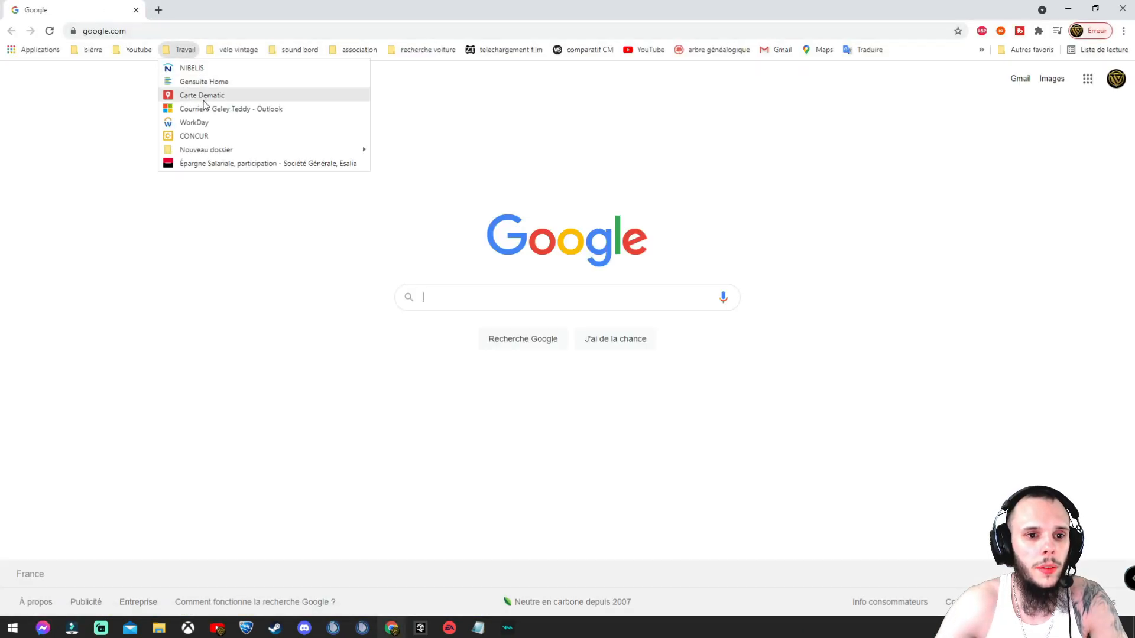
left_click(194, 136)
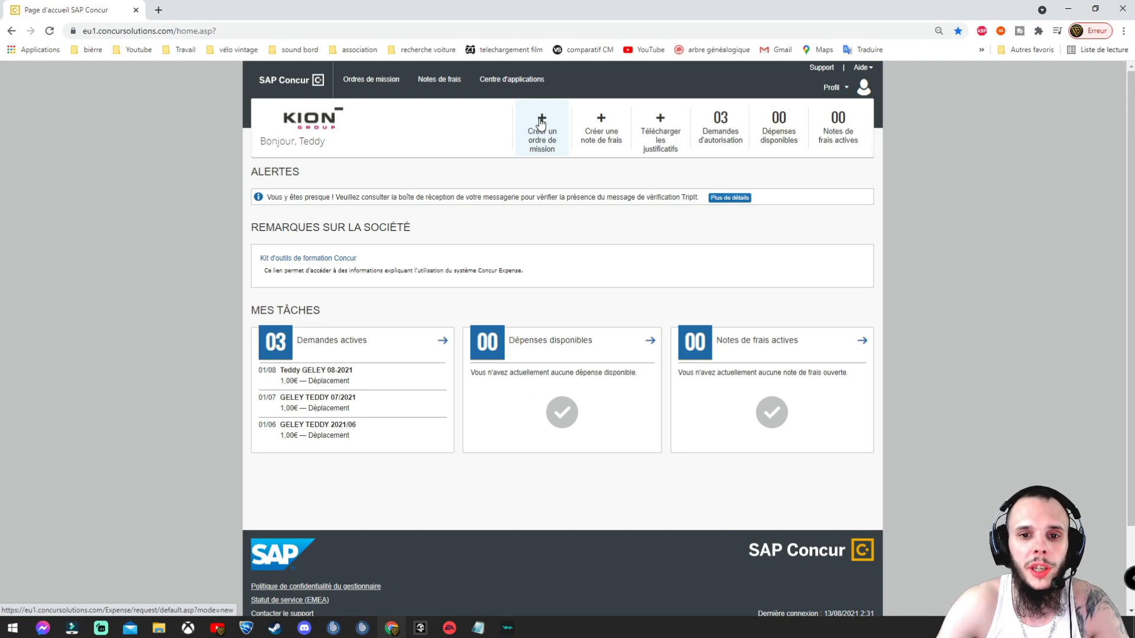
Step: Open mission order APEF from Ordres de mission and replace its request name with the employee's name
left_click(379, 87)
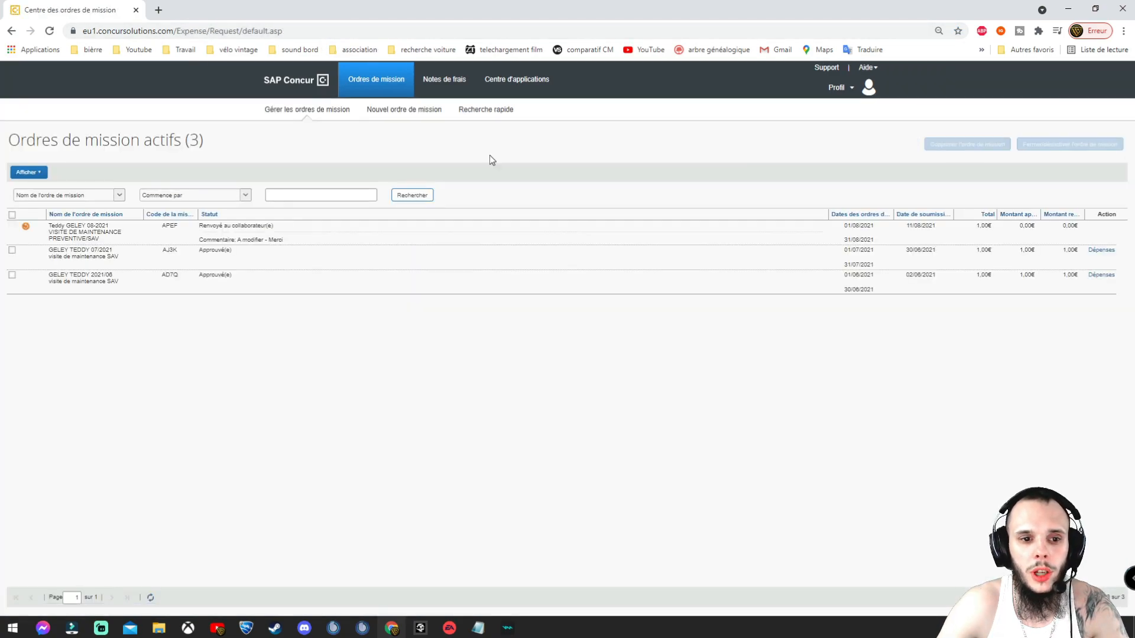
left_click(24, 229)
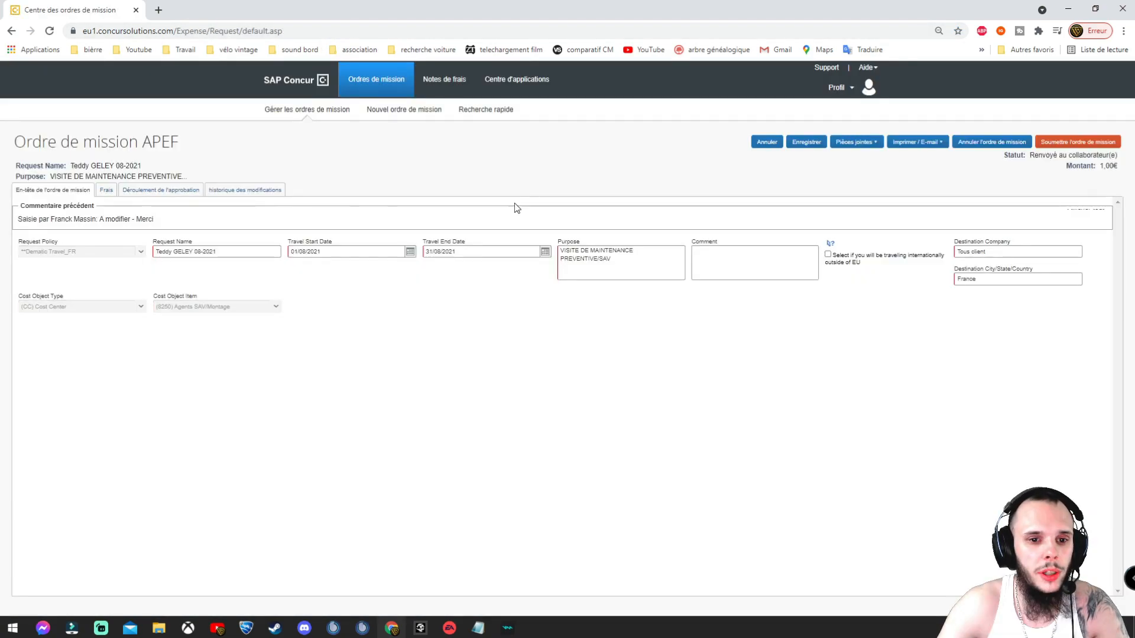
left_click_drag(220, 254, 136, 251)
key("BackSpace")
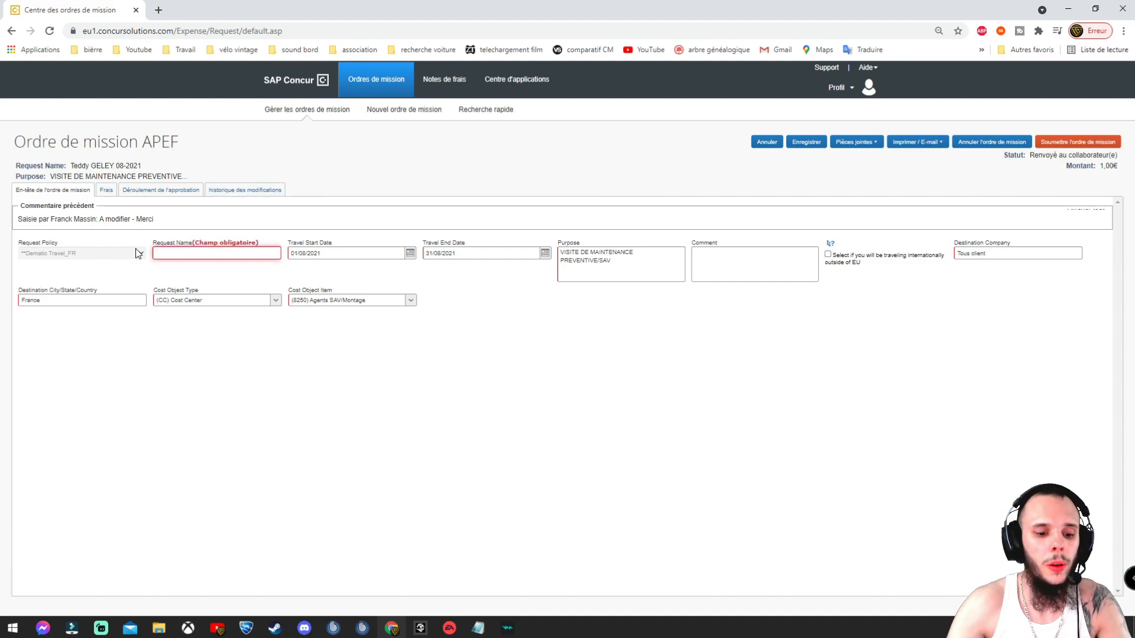
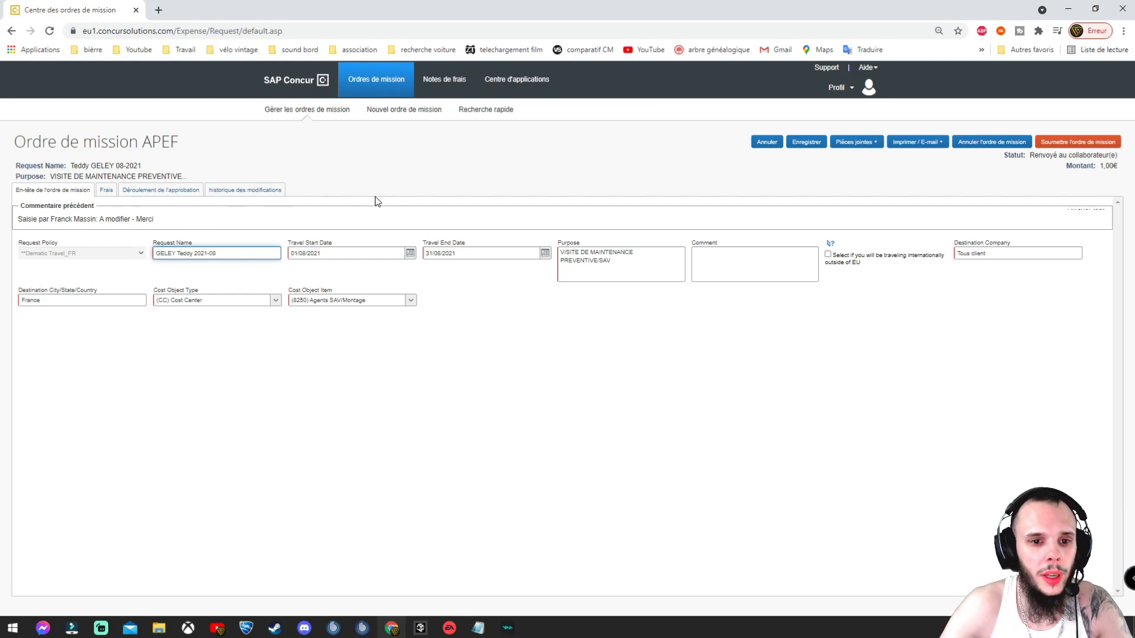
left_click_drag(289, 244, 335, 242)
left_click(338, 243)
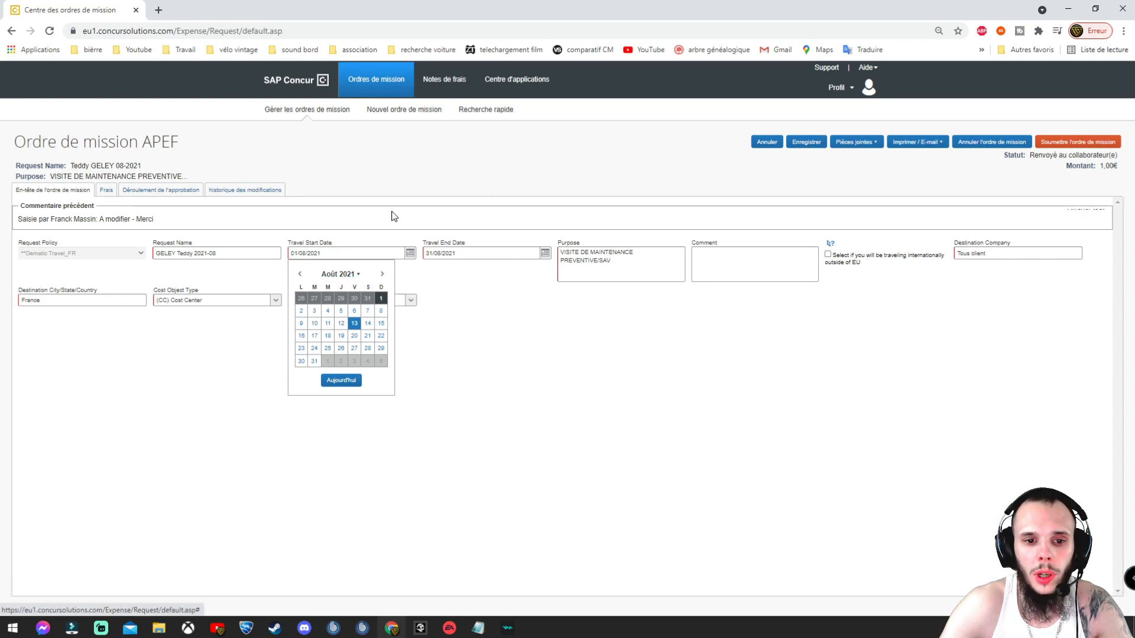
left_click(381, 299)
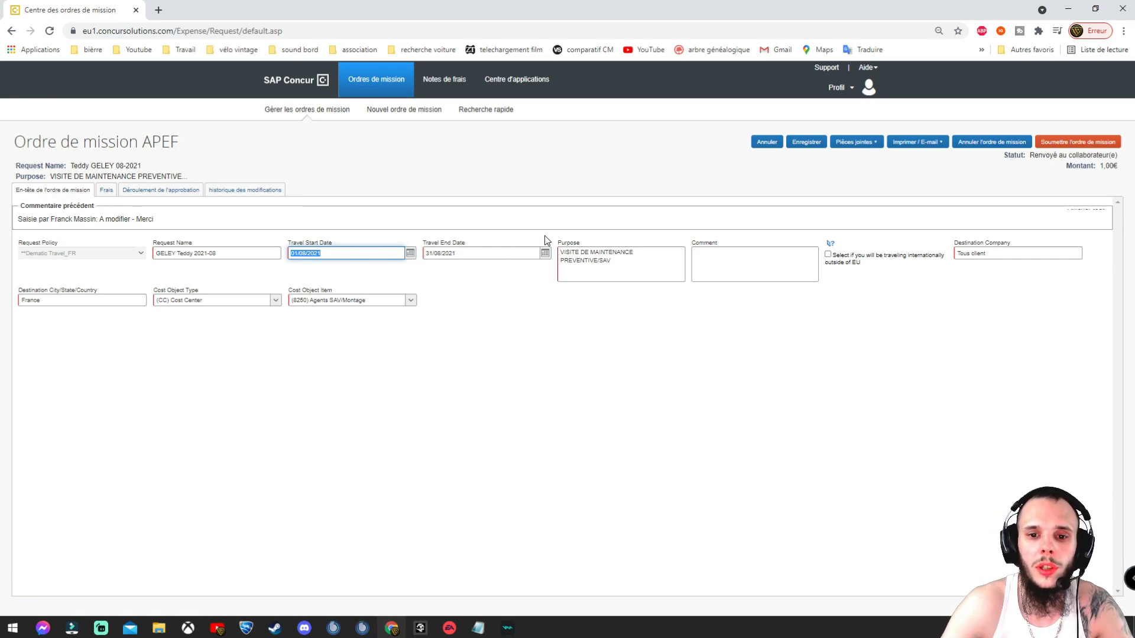
triple_click(629, 261)
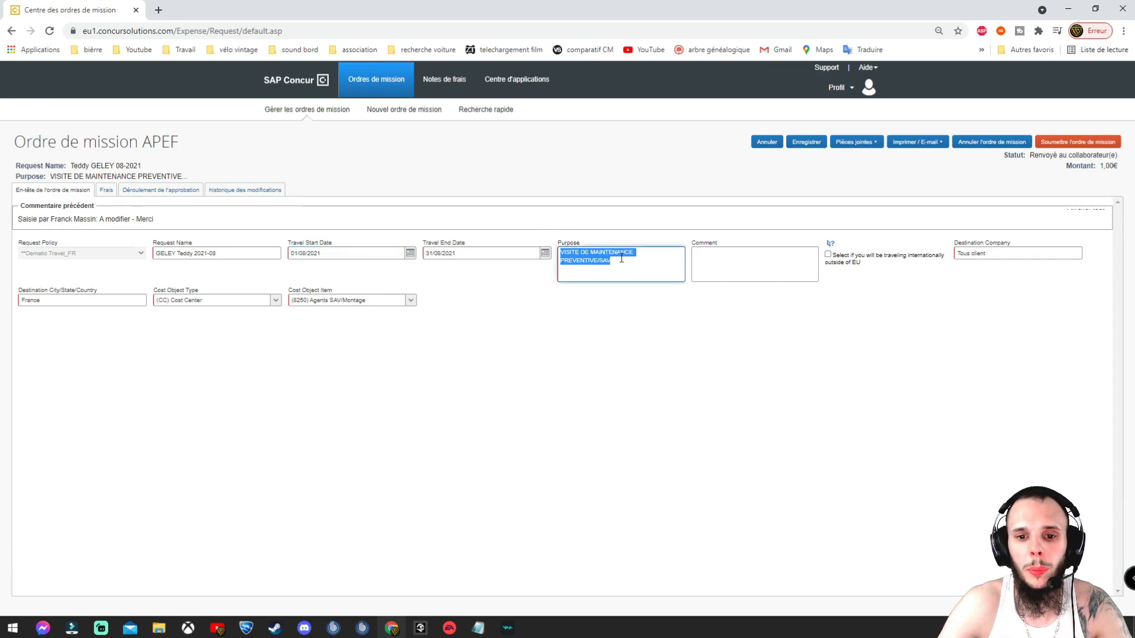
left_click(566, 252)
left_click_drag(567, 253, 630, 253)
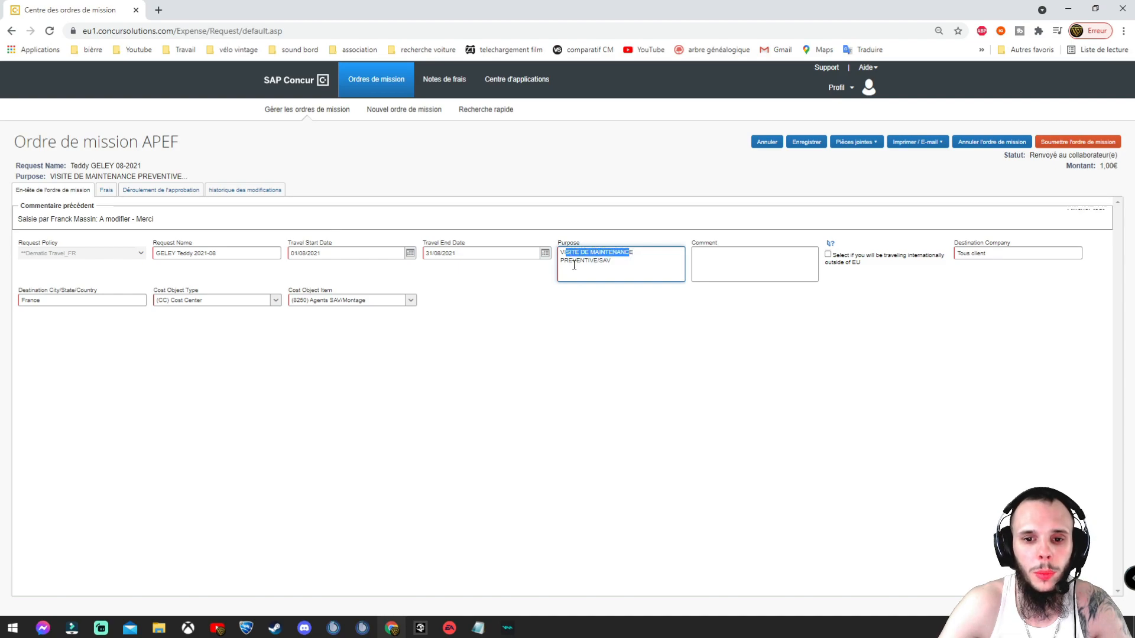
left_click(612, 261)
left_click(759, 259)
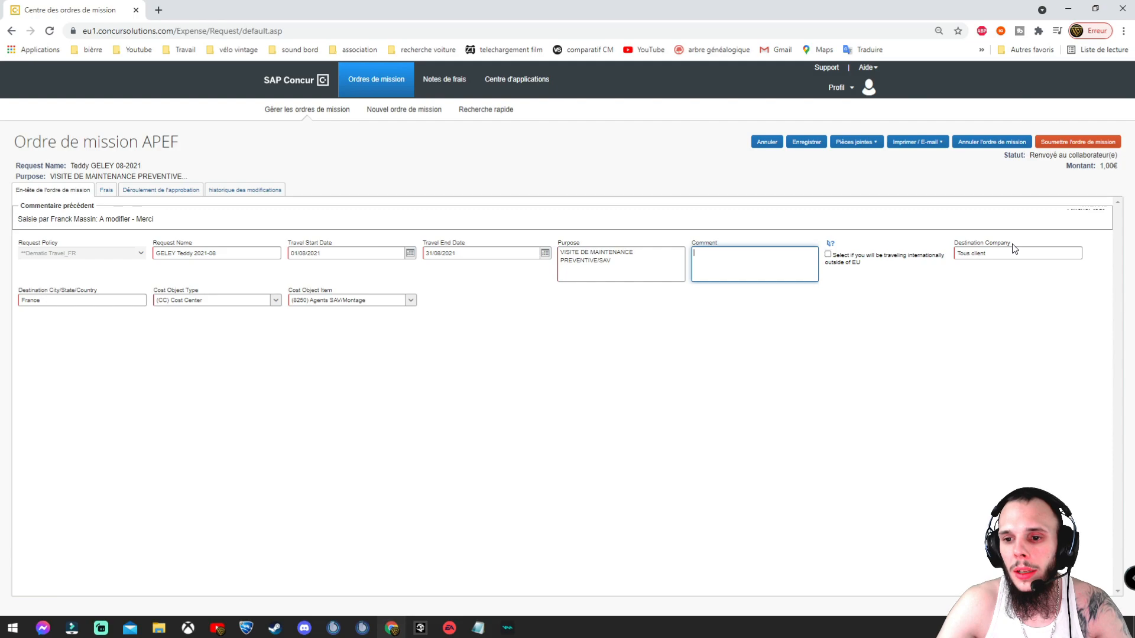
triple_click(995, 256)
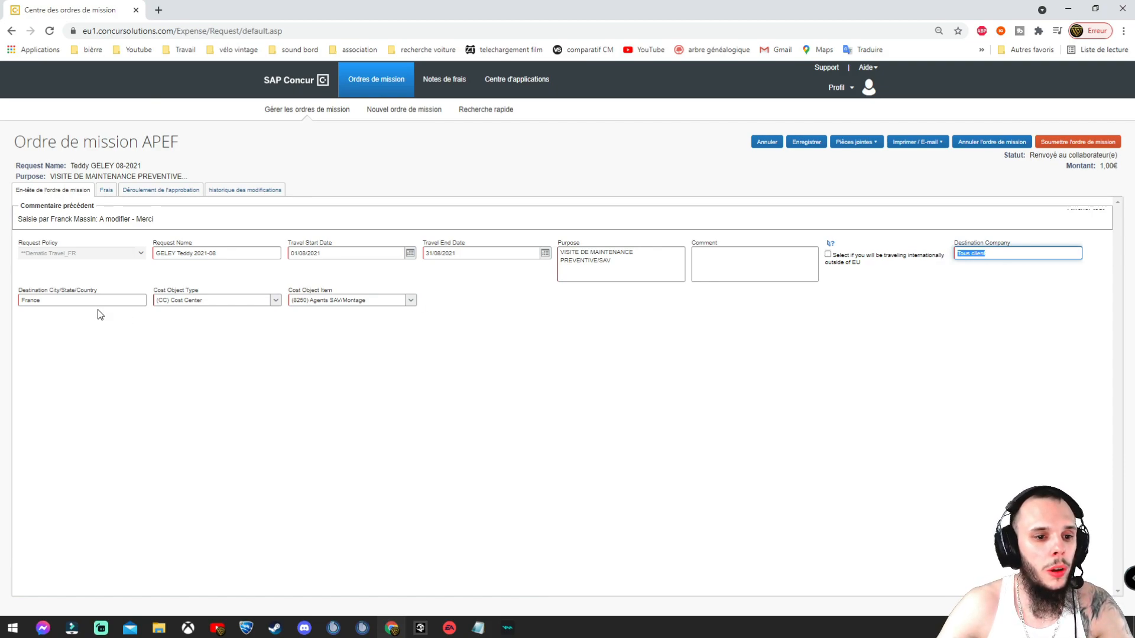
key("Tab")
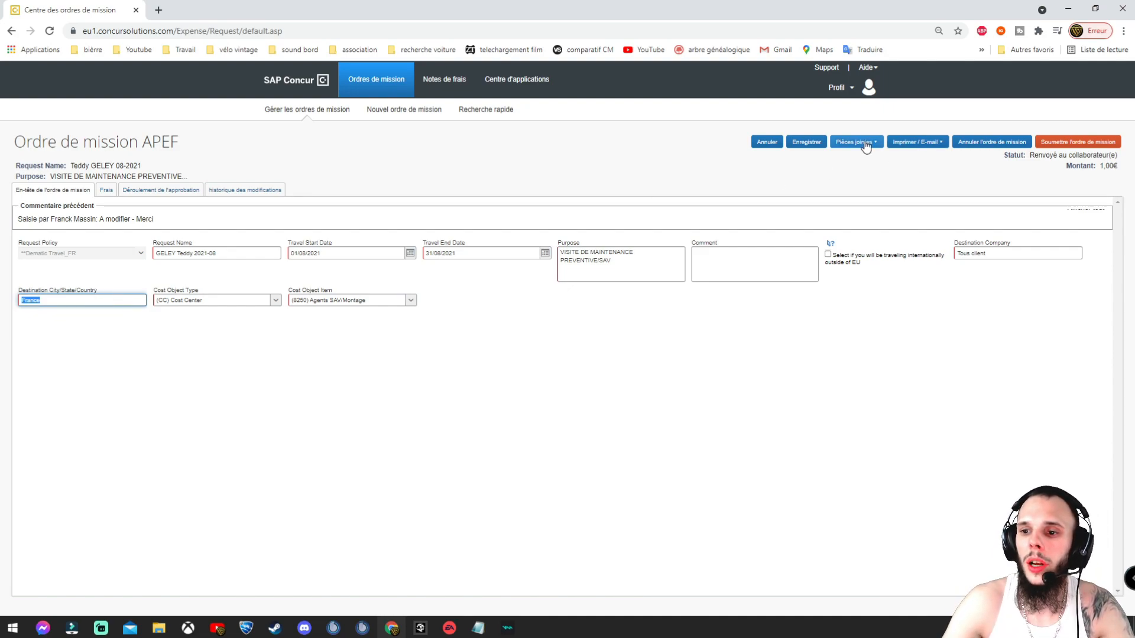
Step: Check the 01/08/2021 1,00€ miscellaneous expense in APEF's Frais, then cancel without changes
left_click(105, 191)
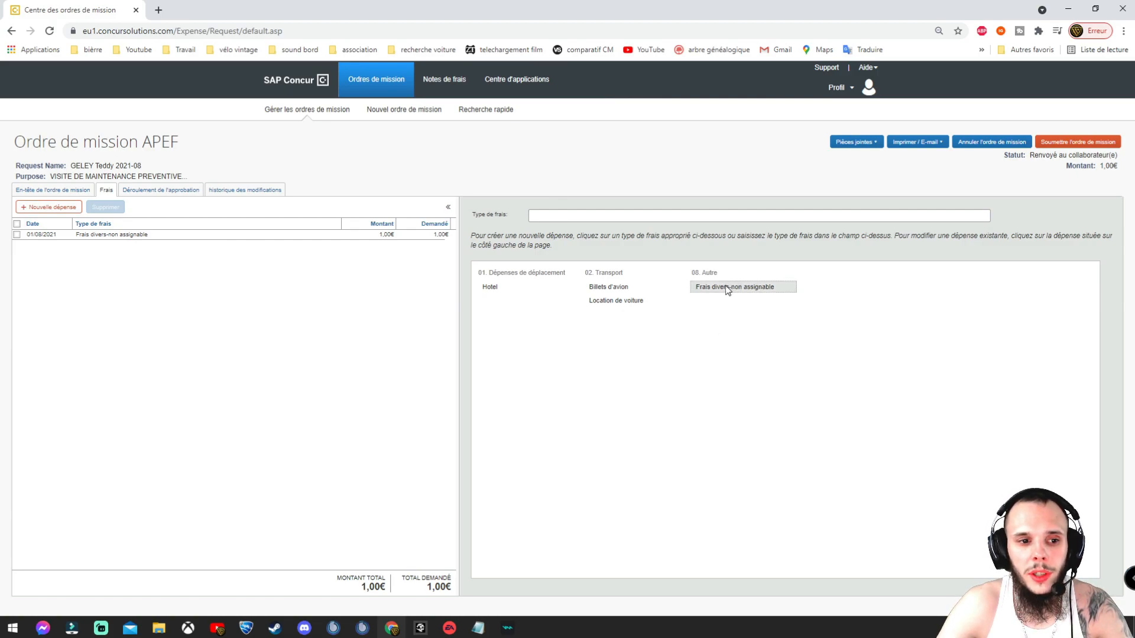
left_click(112, 236)
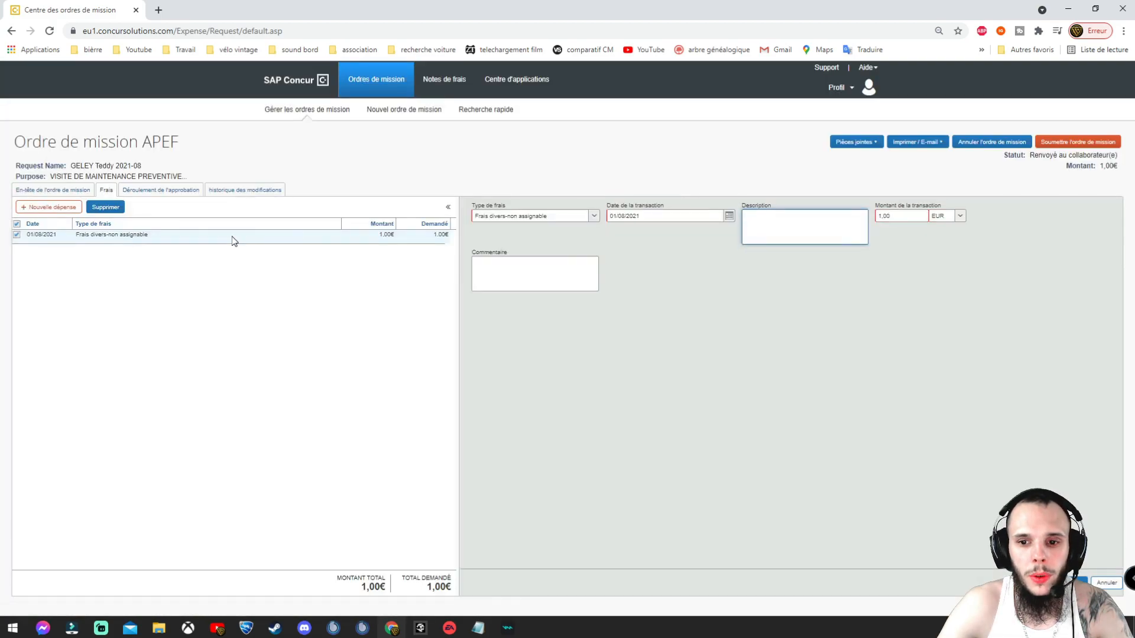
left_click(908, 217)
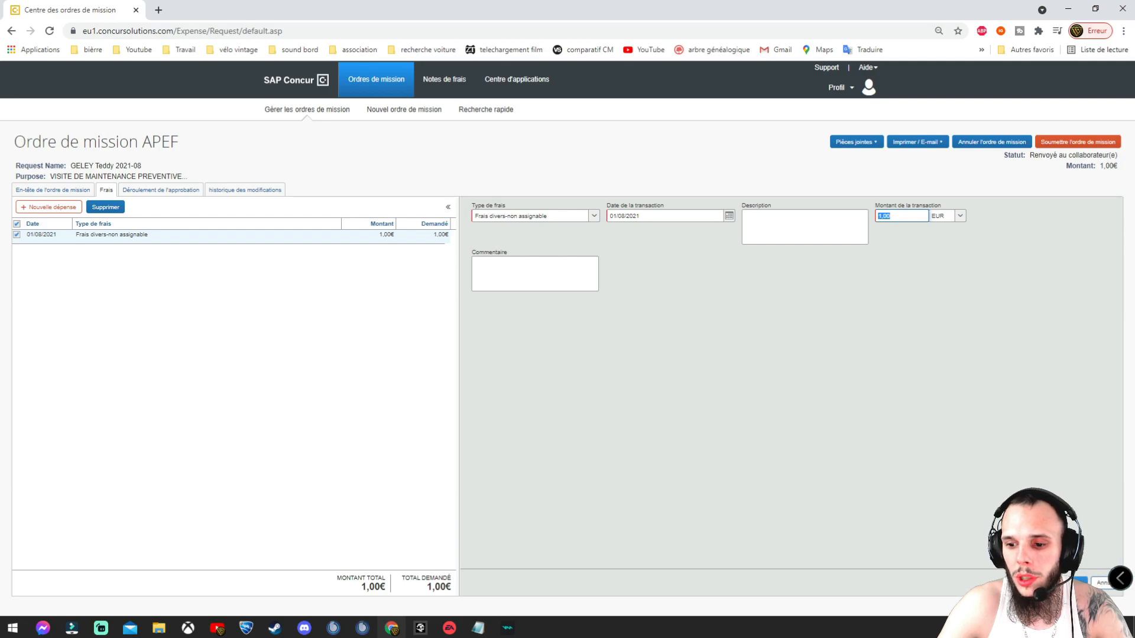
left_click(1073, 583)
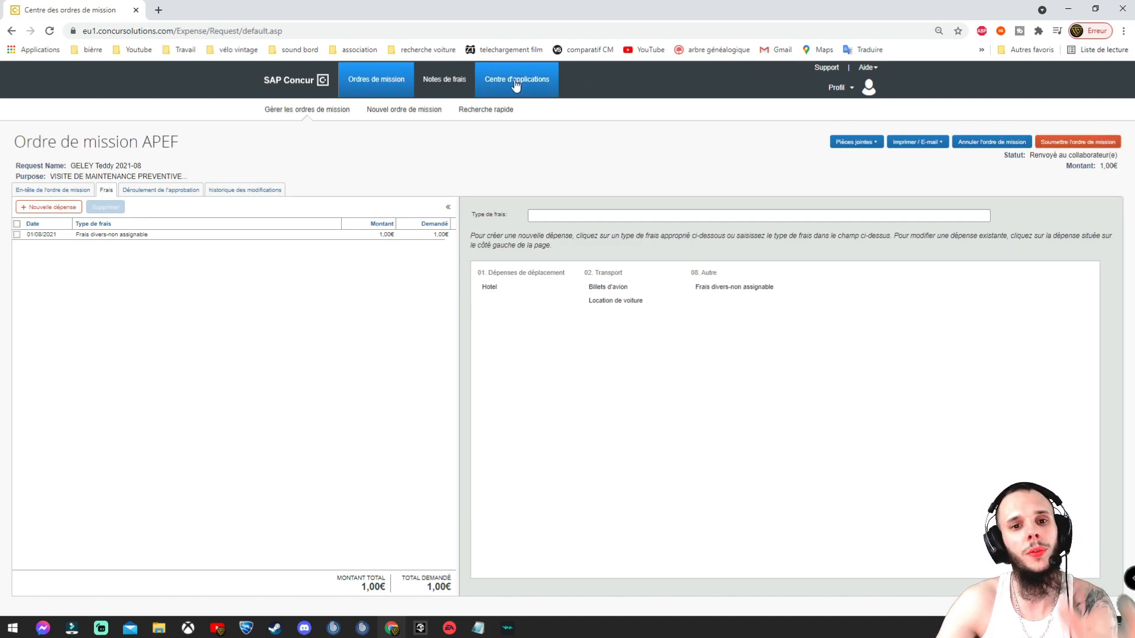
Step: Submit mission order APEF with Accepter & Soumettre and dismiss the confirmation
left_click(1075, 147)
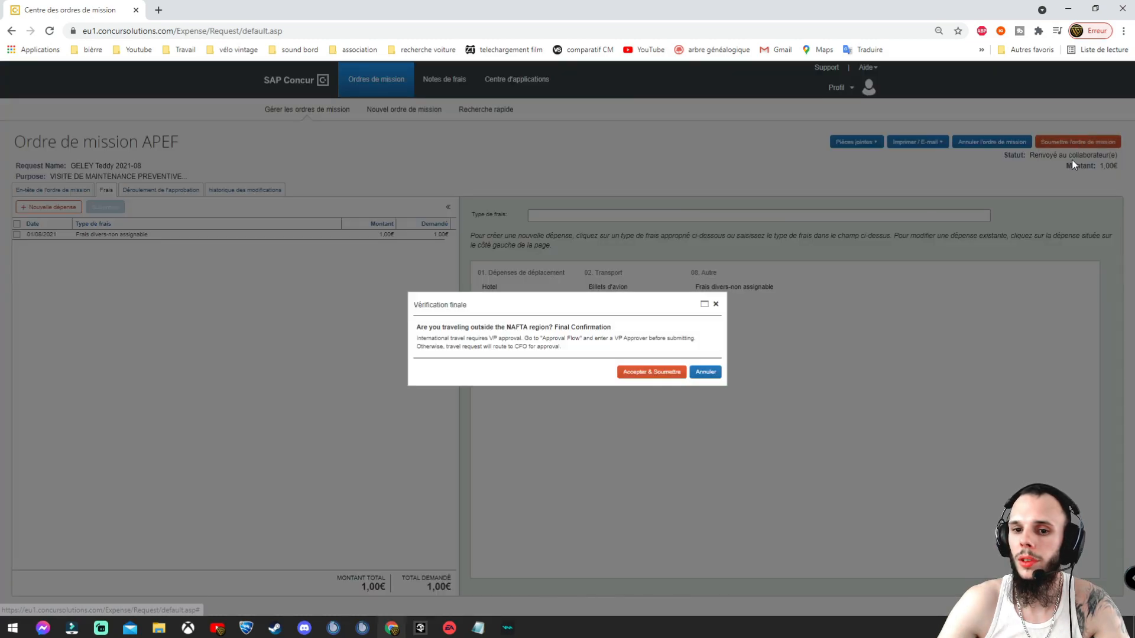
left_click(643, 372)
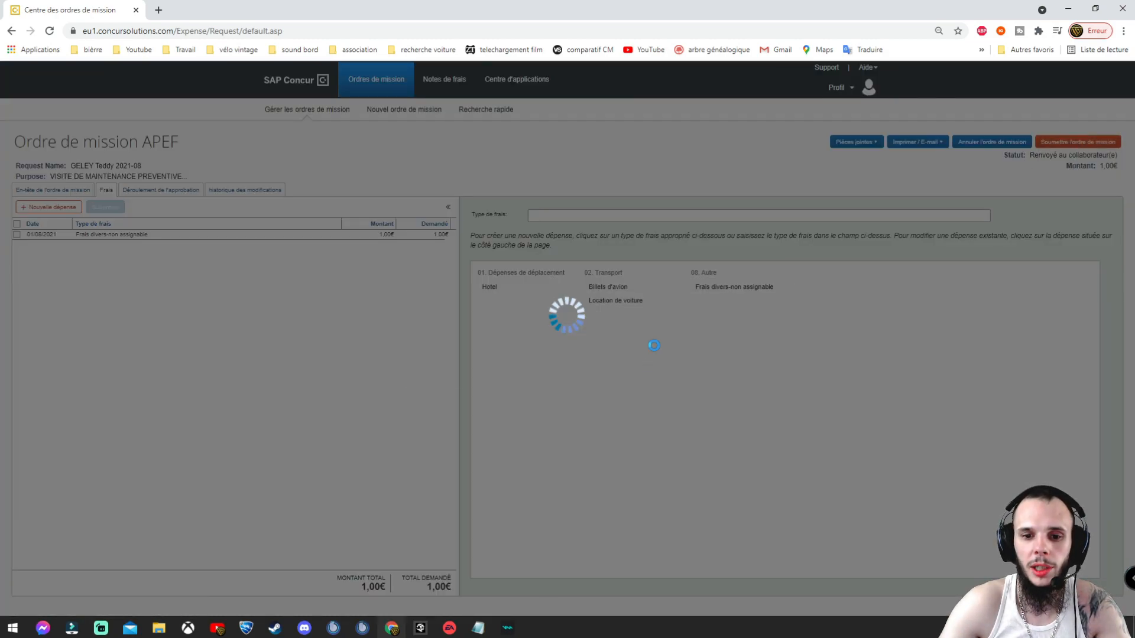
left_click_drag(454, 341, 548, 342)
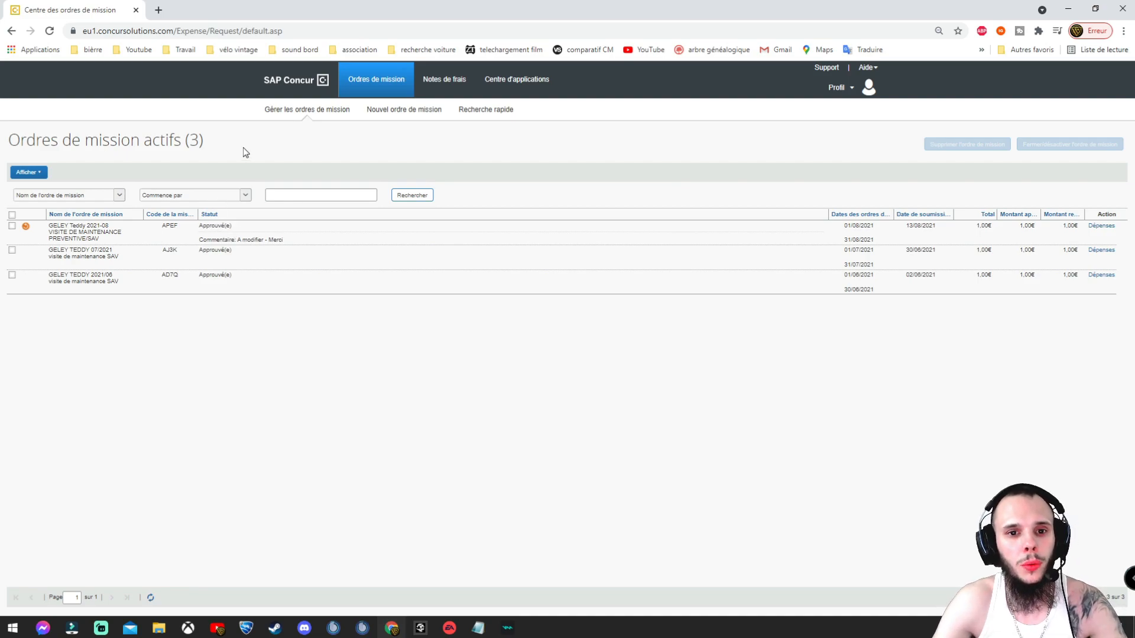
Step: Go to the Notes de frais page and bring up the concur 08-21.txt trip notes
left_click(434, 78)
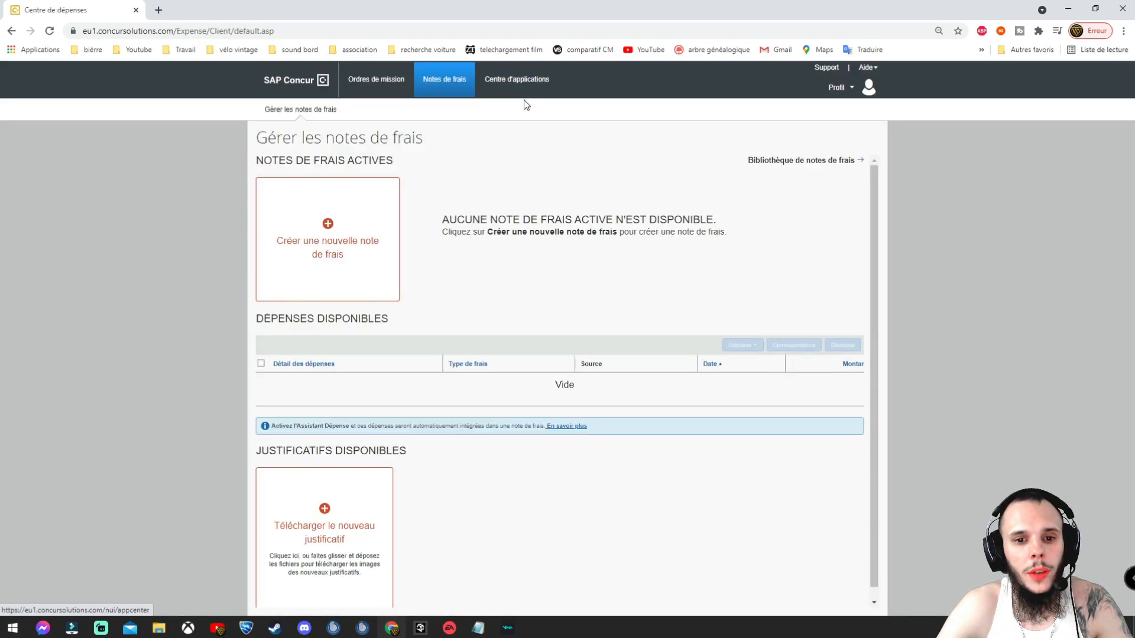
scroll(569, 201, "down", 2)
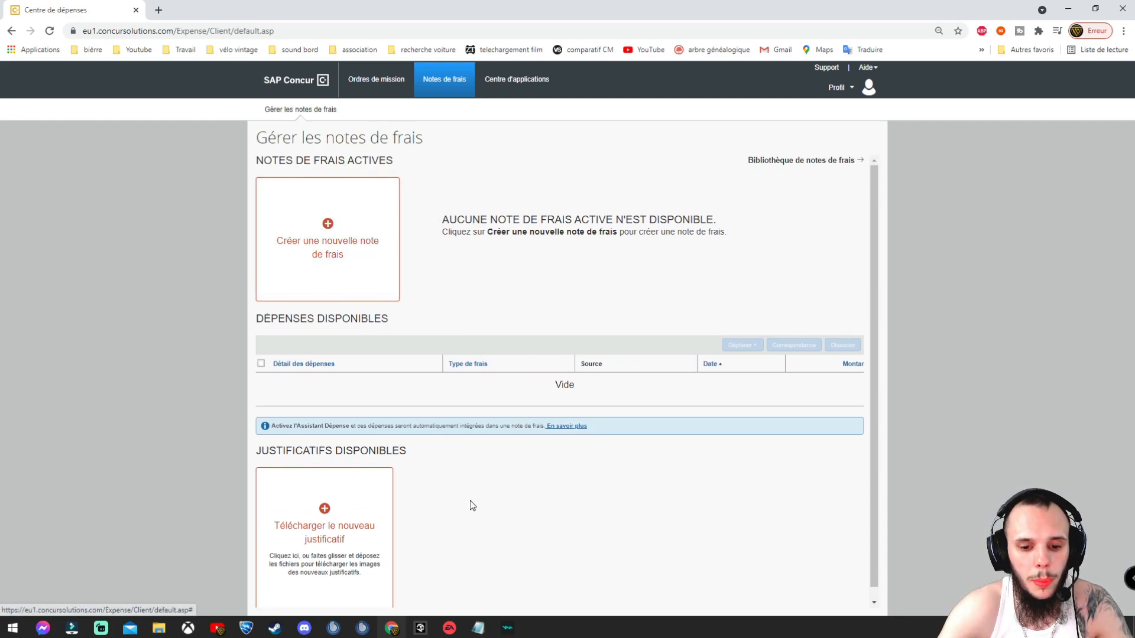
left_click(478, 627)
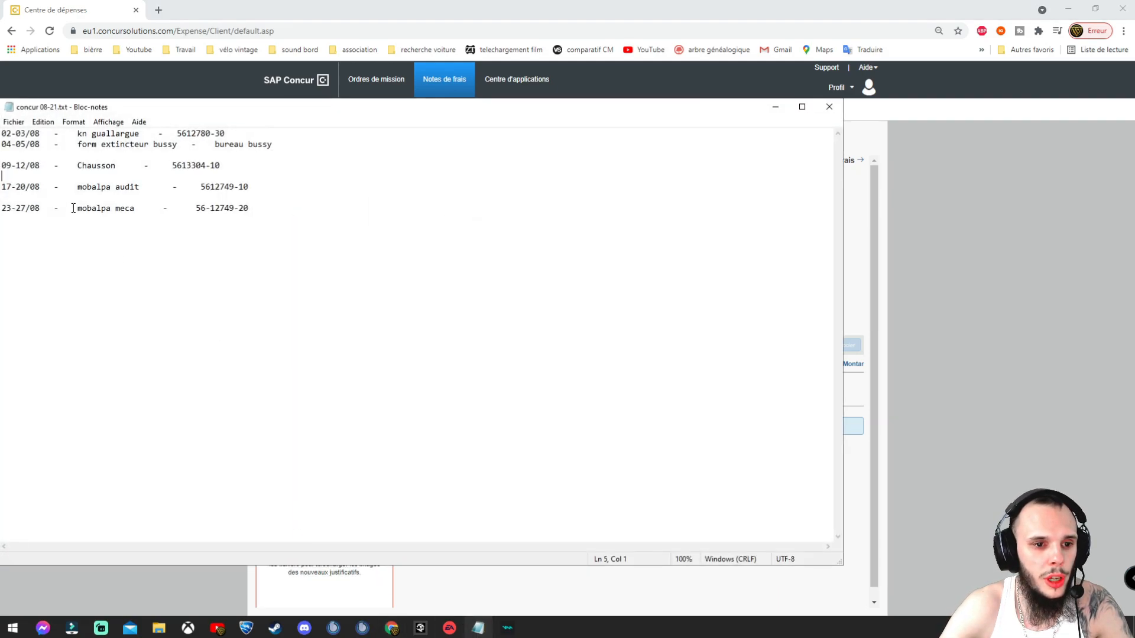
Step: Review the Chausson trip line in concur 08-21.txt, then minimize Notepad
left_click_drag(78, 165, 112, 165)
left_click(112, 165)
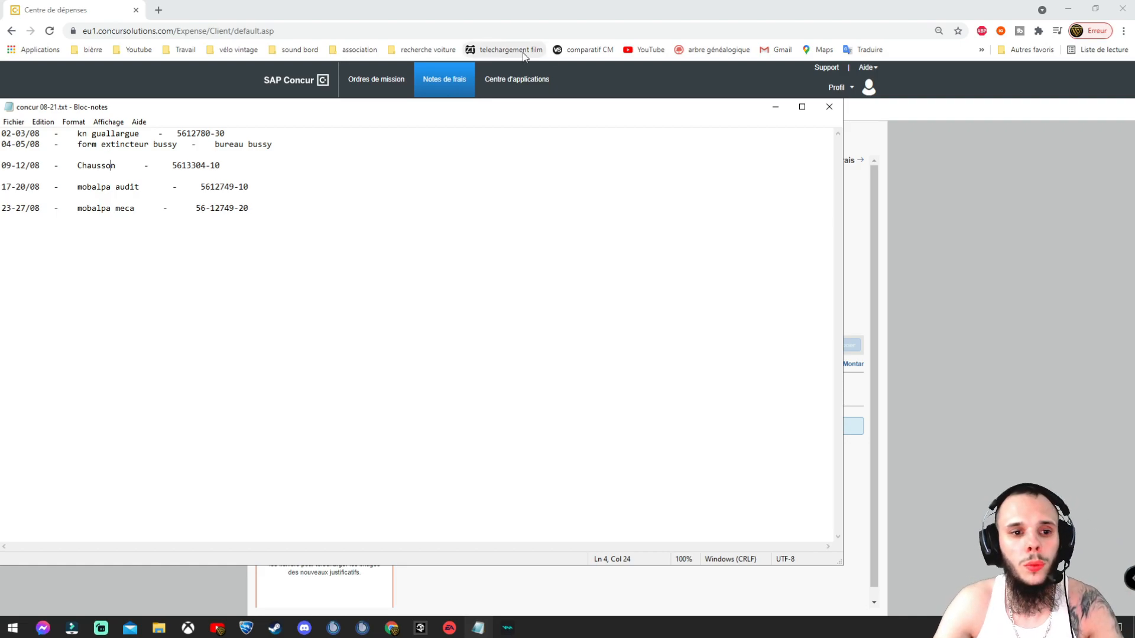
left_click(775, 107)
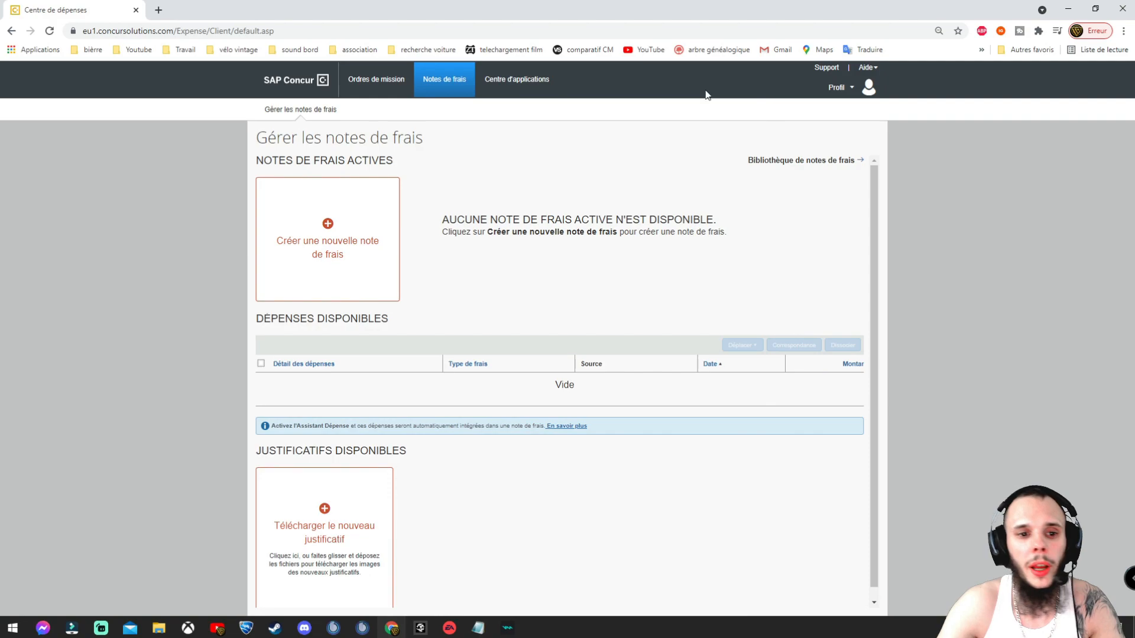
Step: Start a new expense report and check the active mission orders in a new tab
left_click(329, 231)
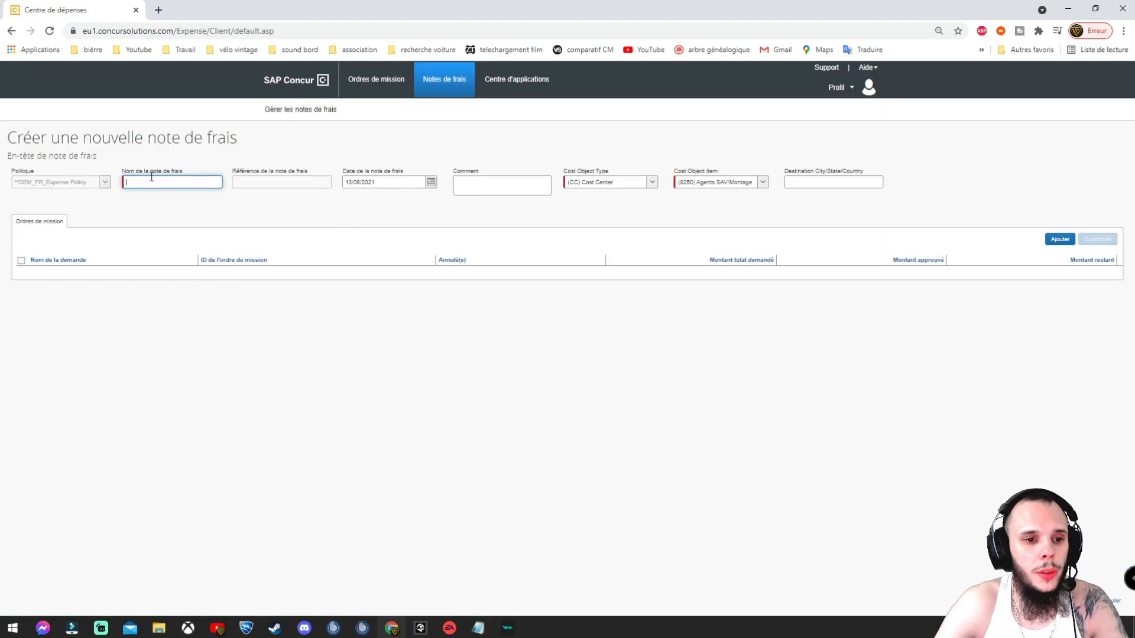
right_click(374, 78)
left_click(461, 87)
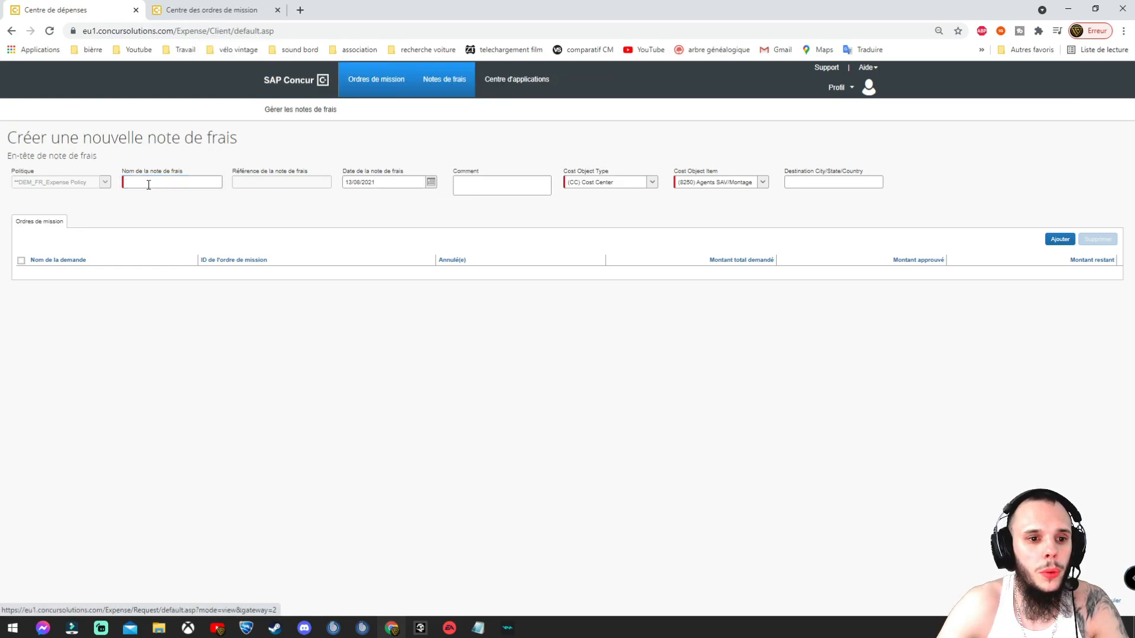
left_click(185, 8)
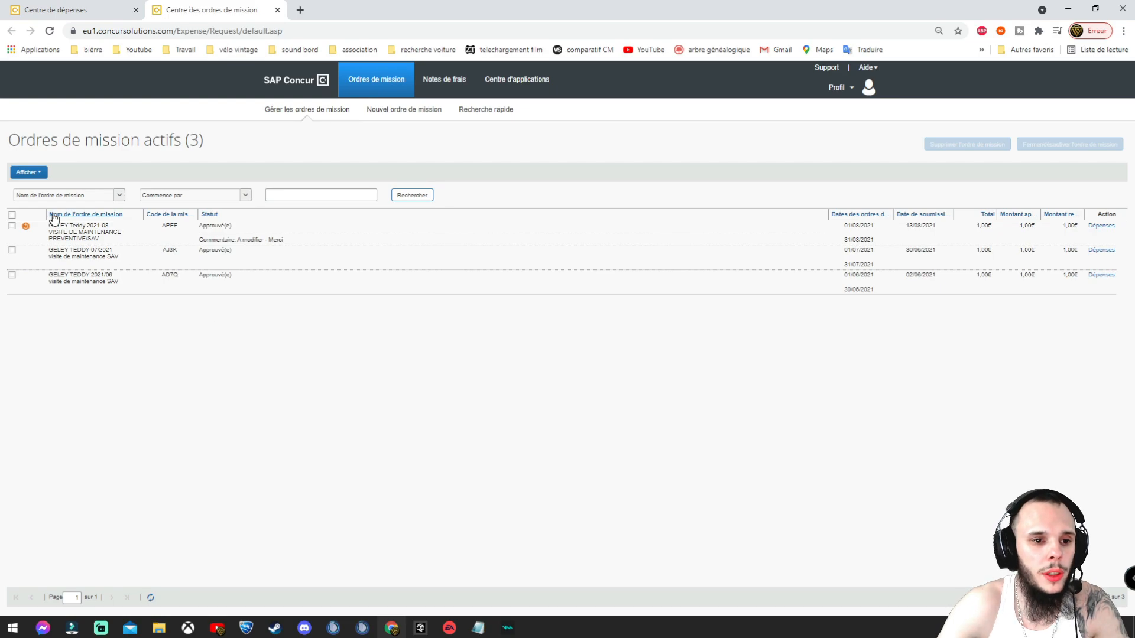
left_click(92, 6)
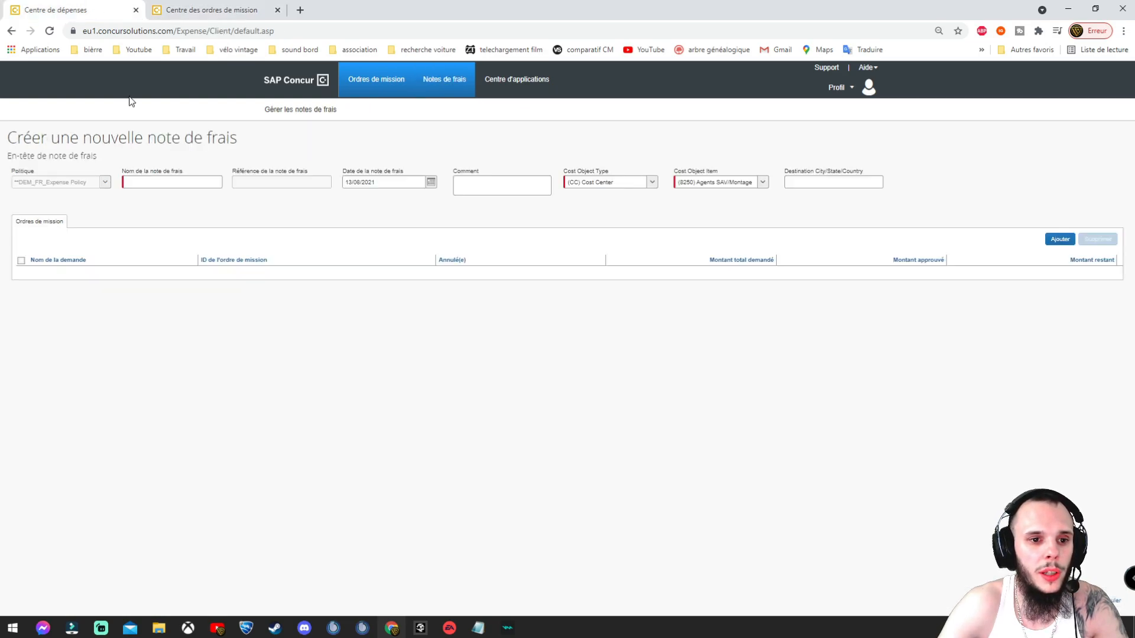
Step: Enter the employee's name plus 2021-08 as report name, keeping the 13/08/2021 date
left_click(143, 184)
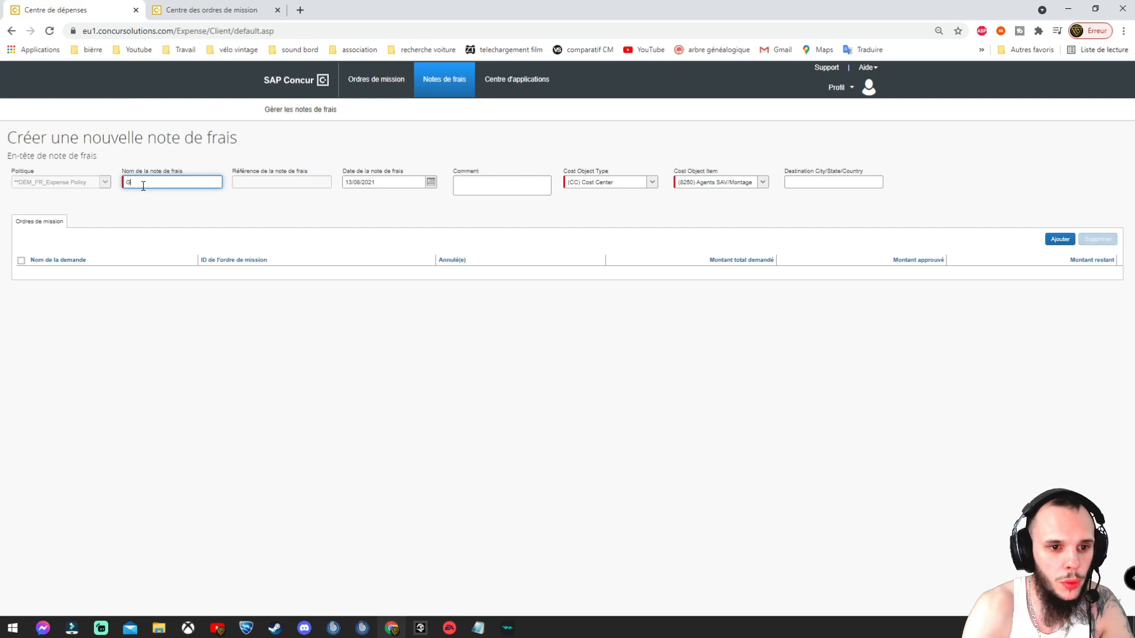
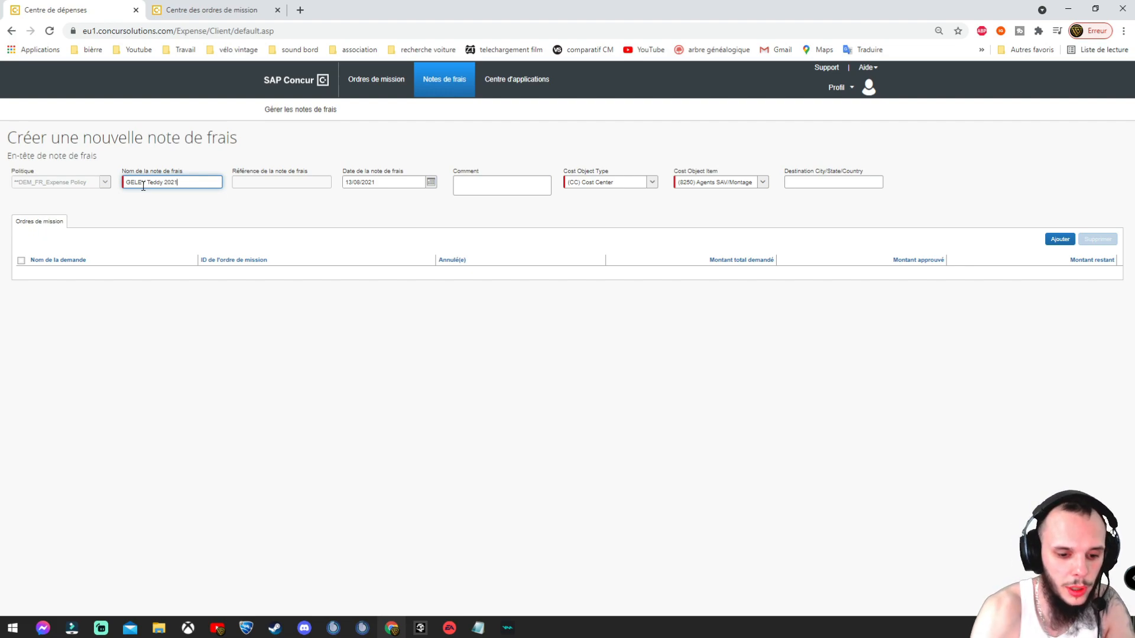
type("-0")
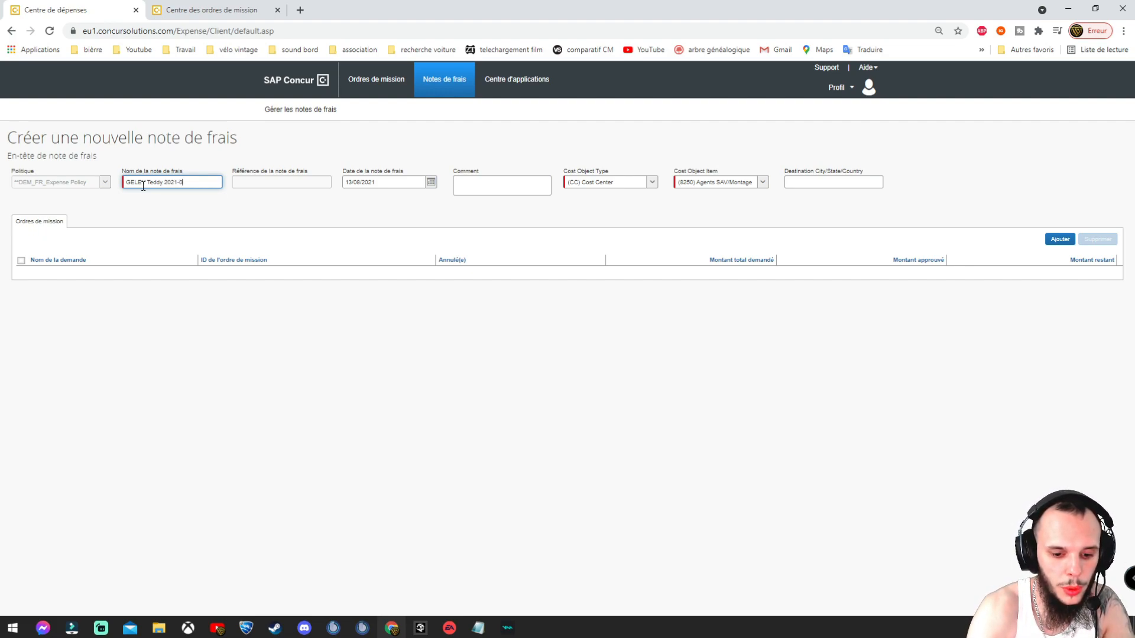
type("8")
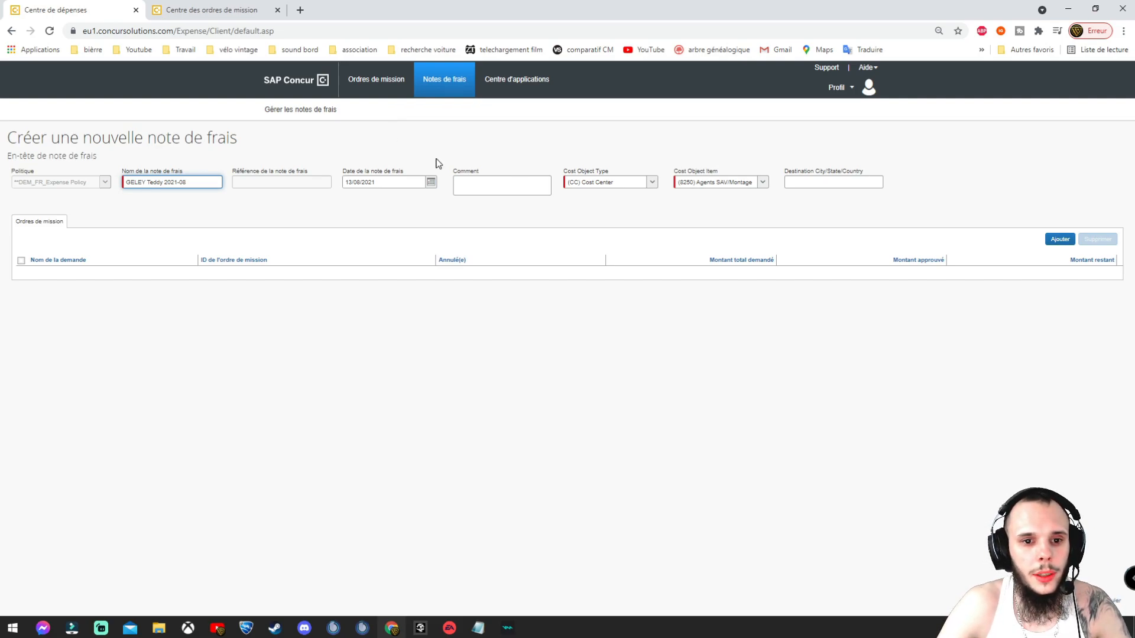
left_click(382, 206)
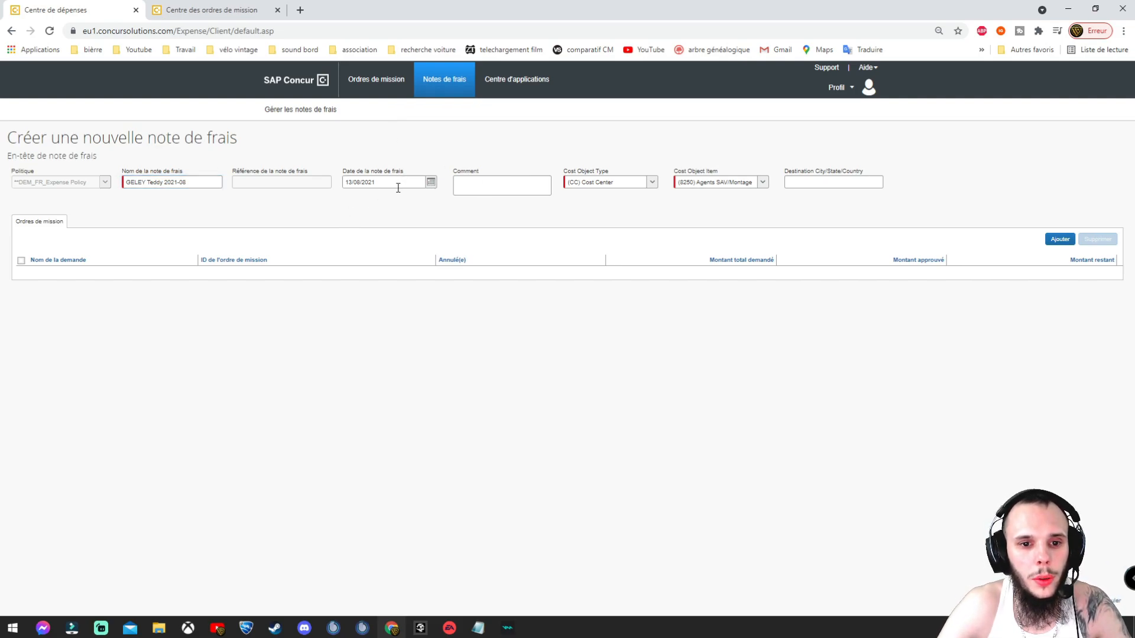
left_click(431, 184)
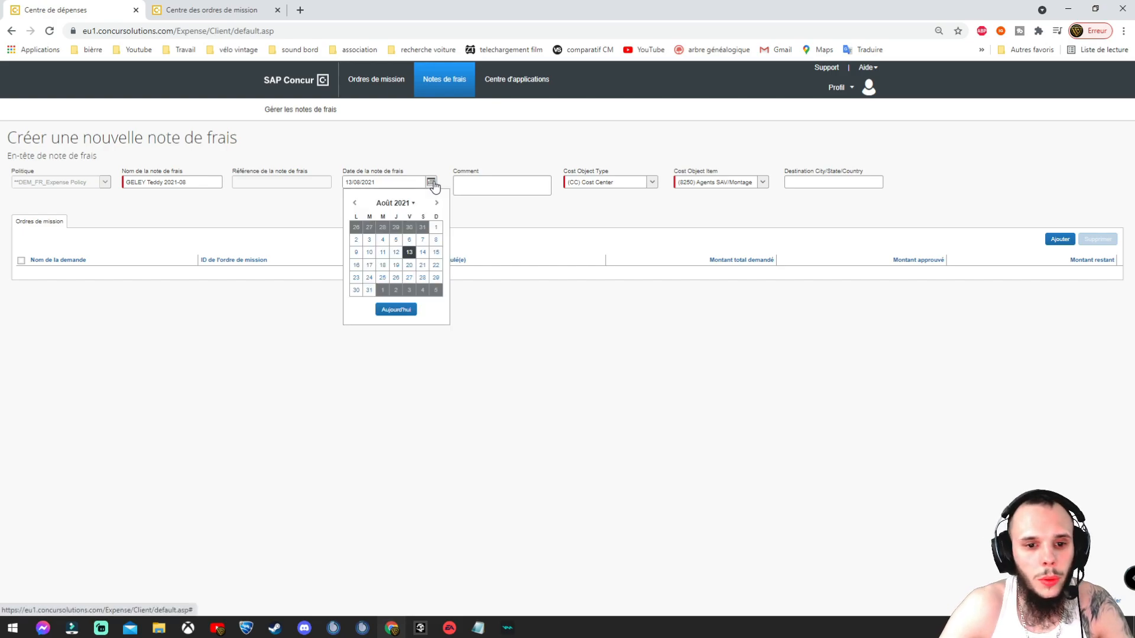
key("Escape")
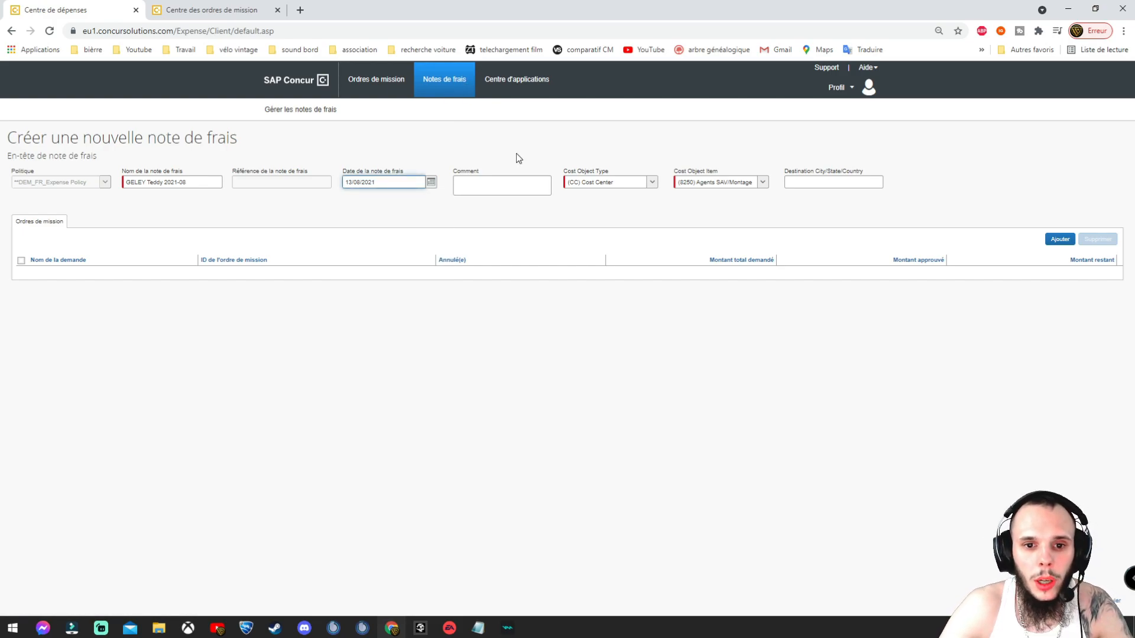
Step: Write the report comment 'Maintenance préventive/SAV (découcher)'
left_click(518, 188)
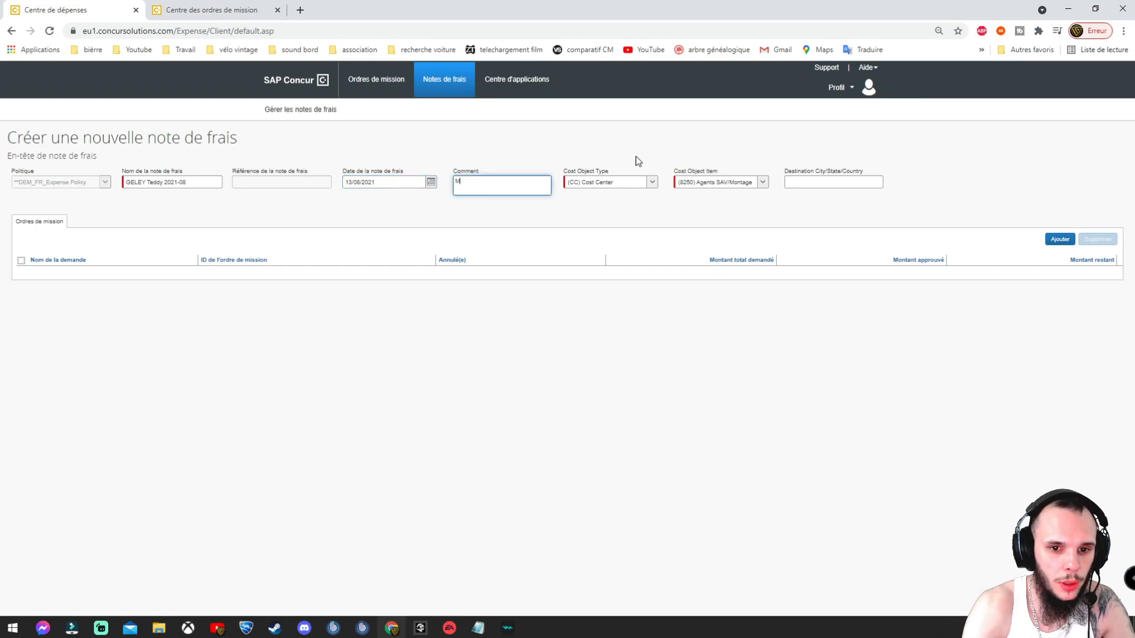
type("Mainten")
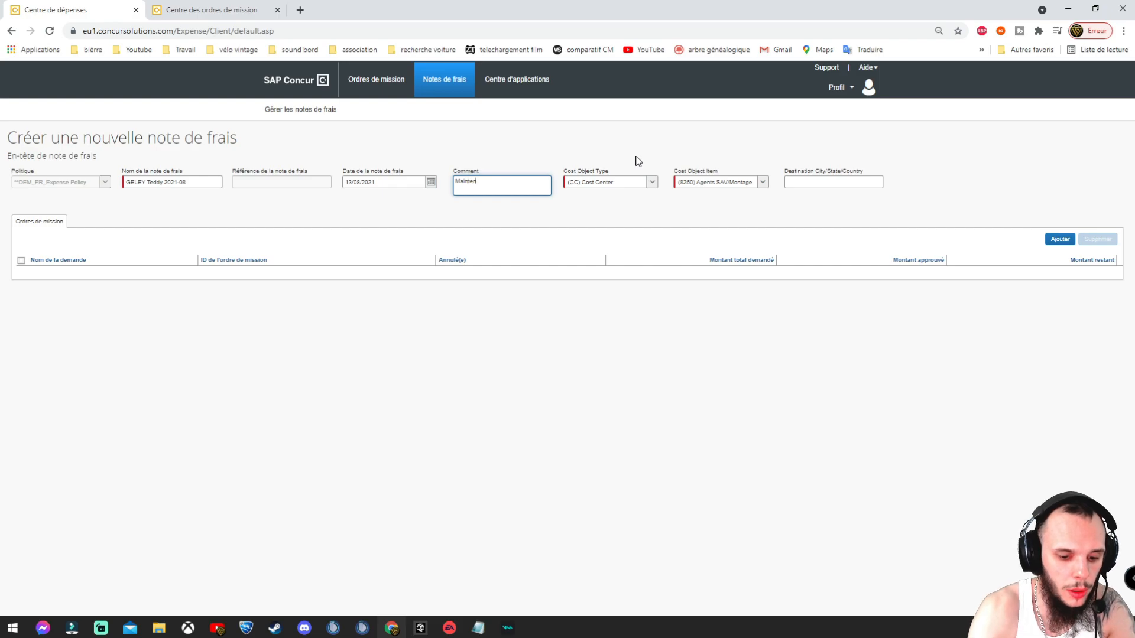
type("ance préventive/SAV")
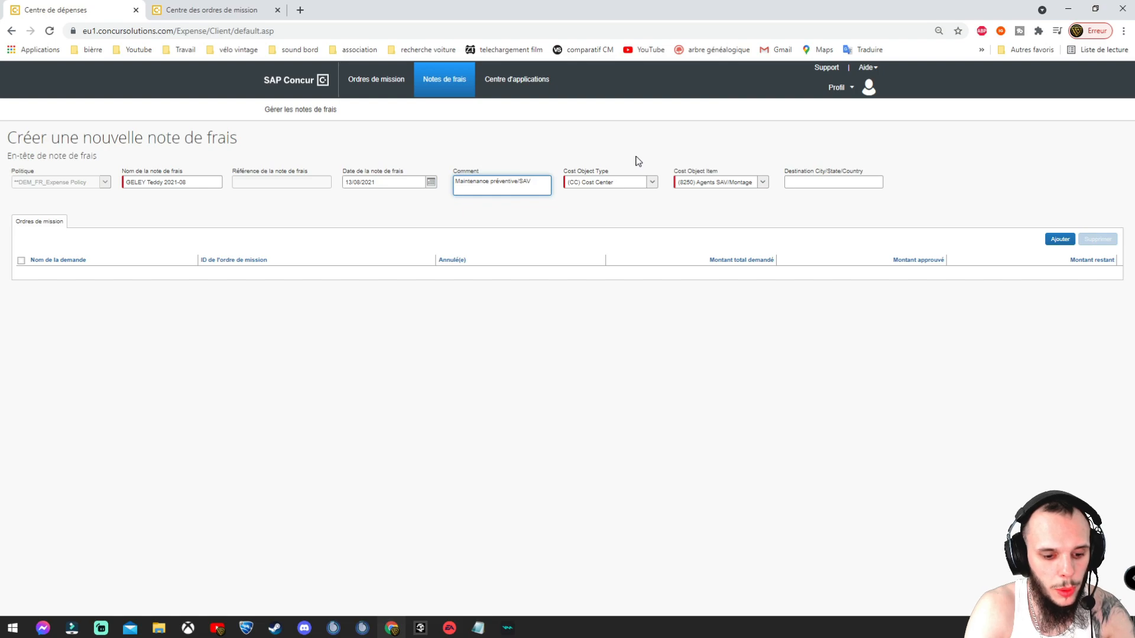
type("c")
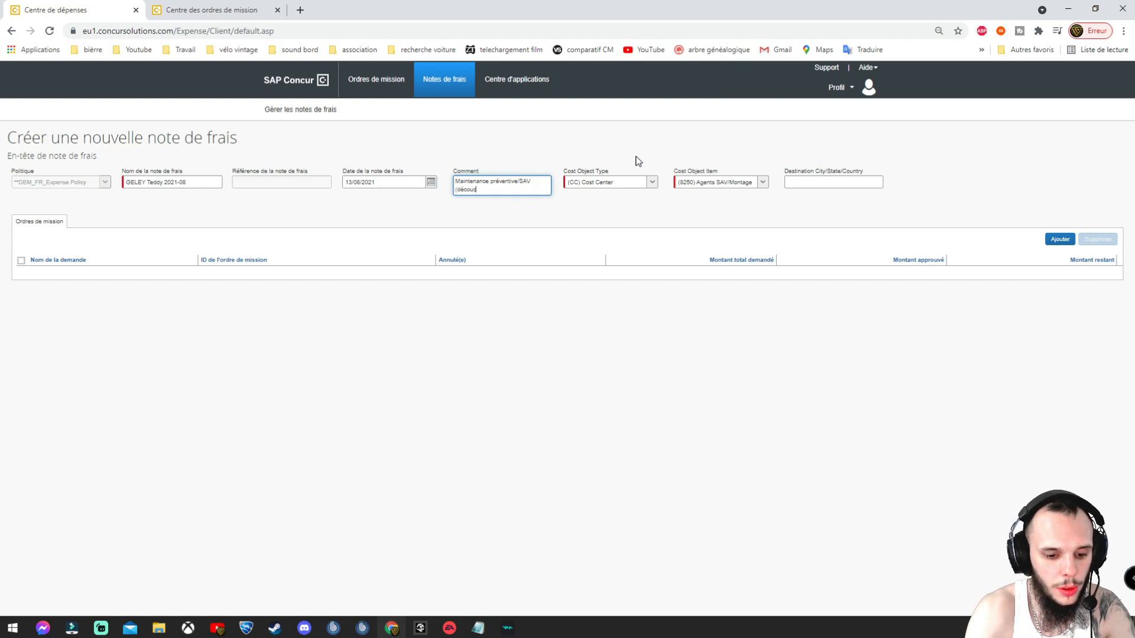
type("ouper")
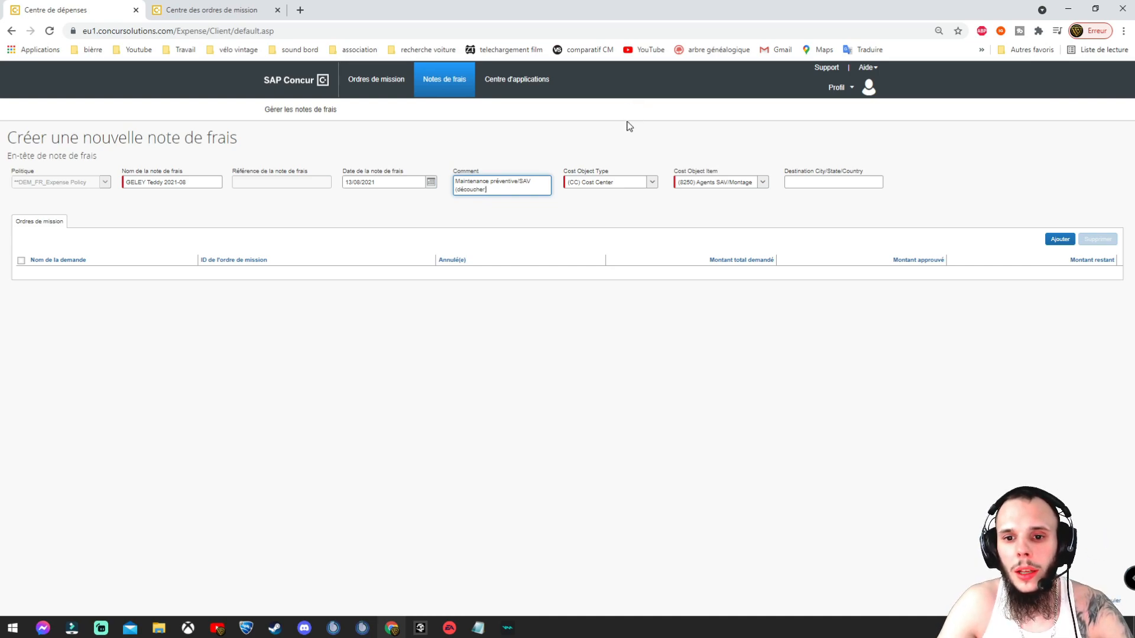
left_click(630, 127)
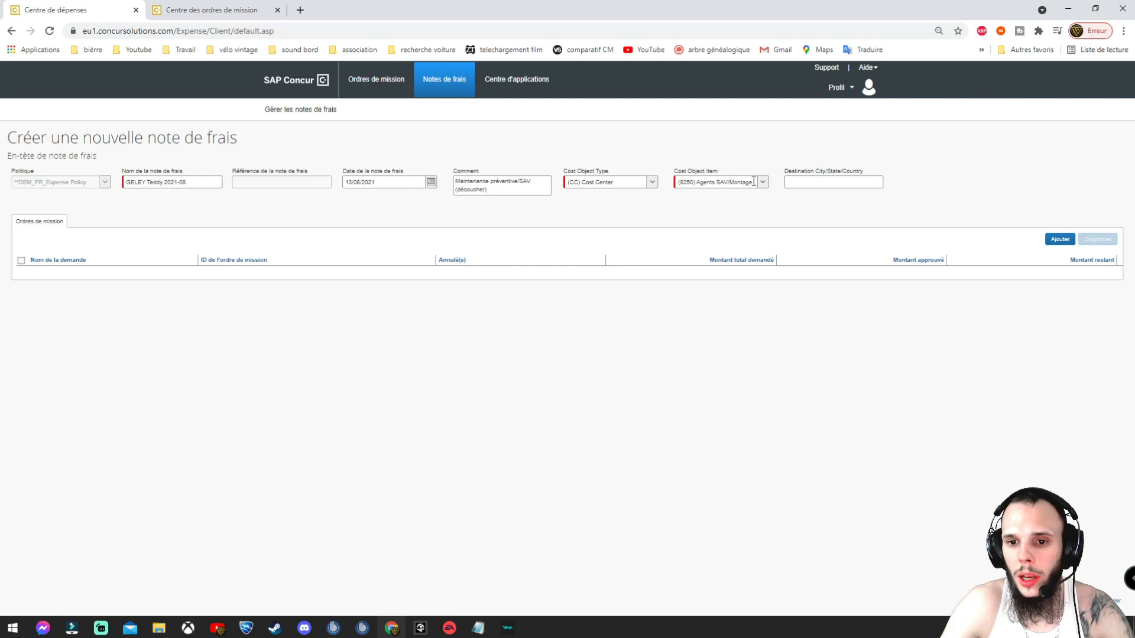
Step: Set the destination to France and list the available mission orders
left_click(802, 181)
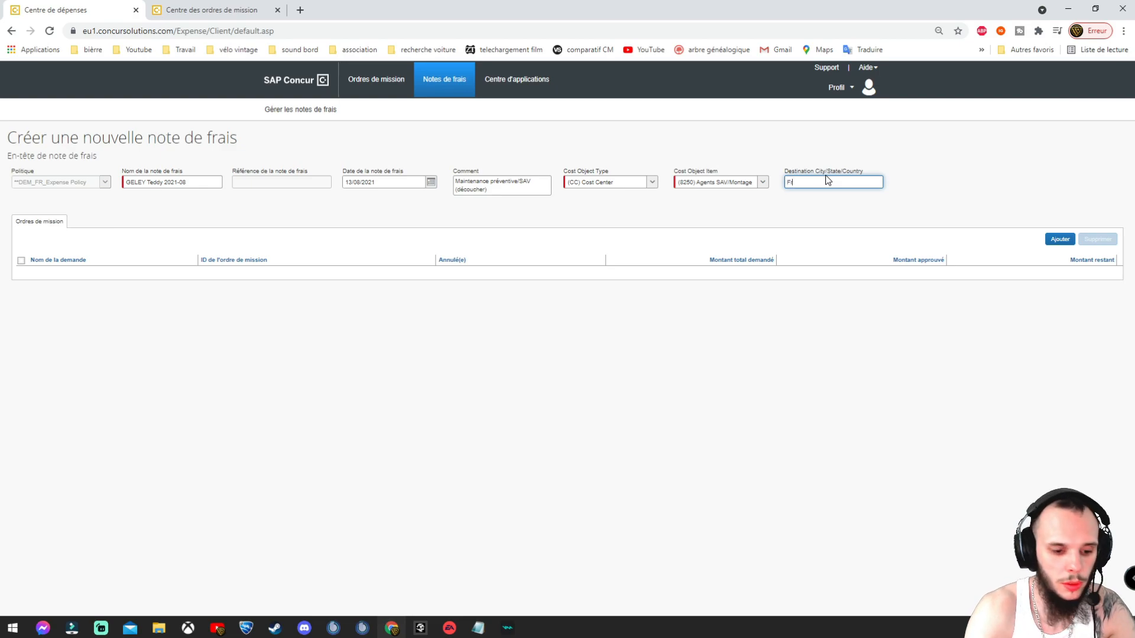
type("France")
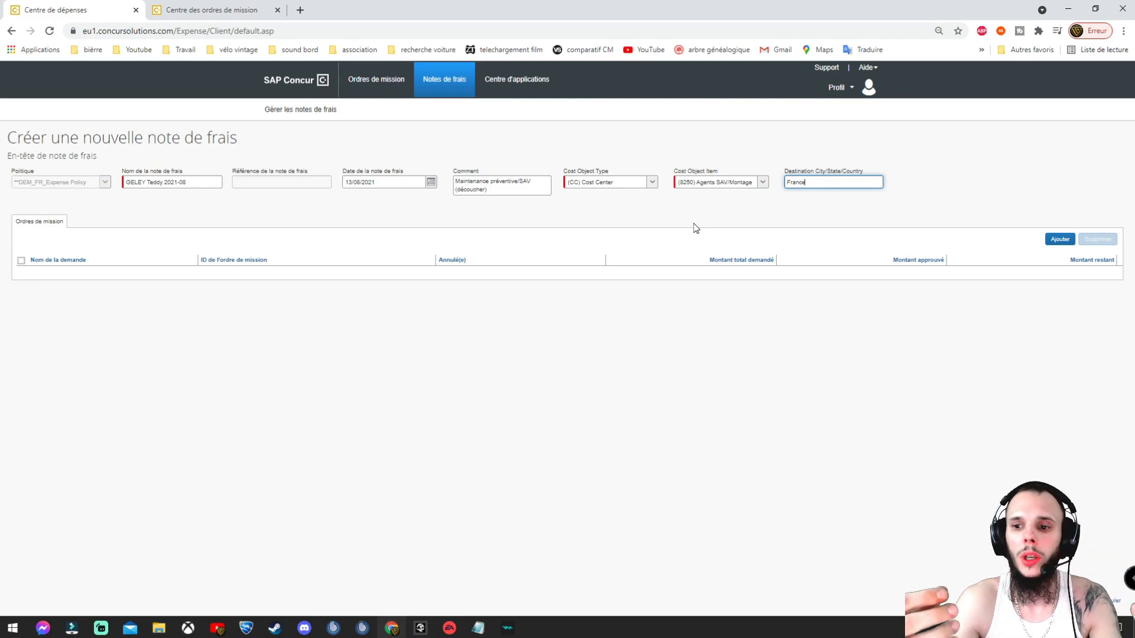
left_click(1061, 243)
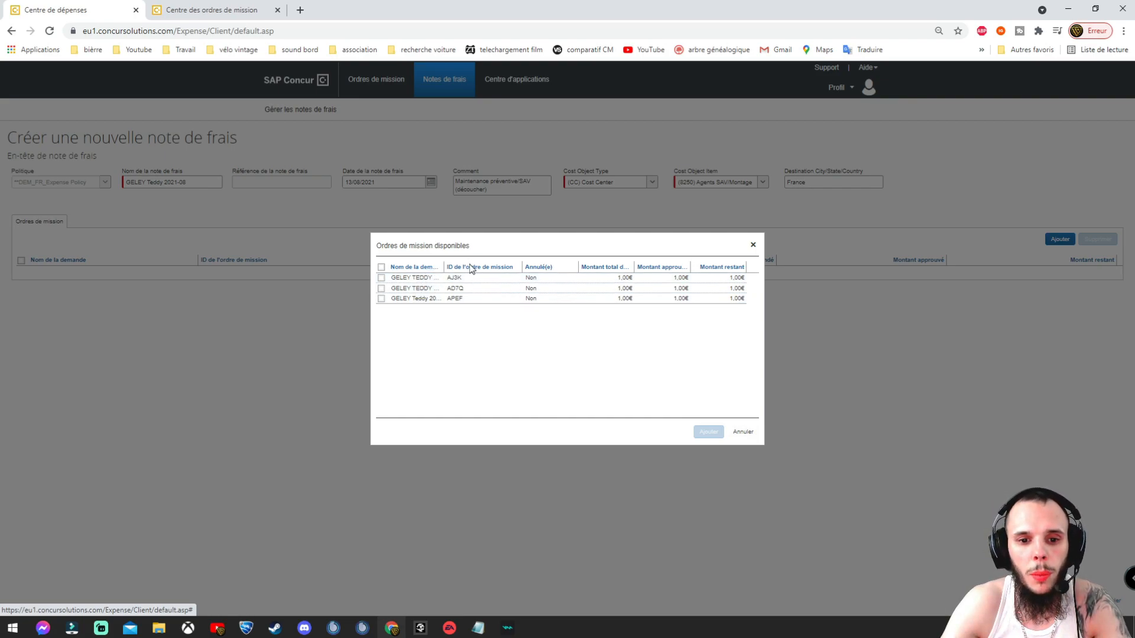
Step: Widen the name column, tick the 2021-08 mission order APEF, and attach it
left_click_drag(488, 267, 489, 267)
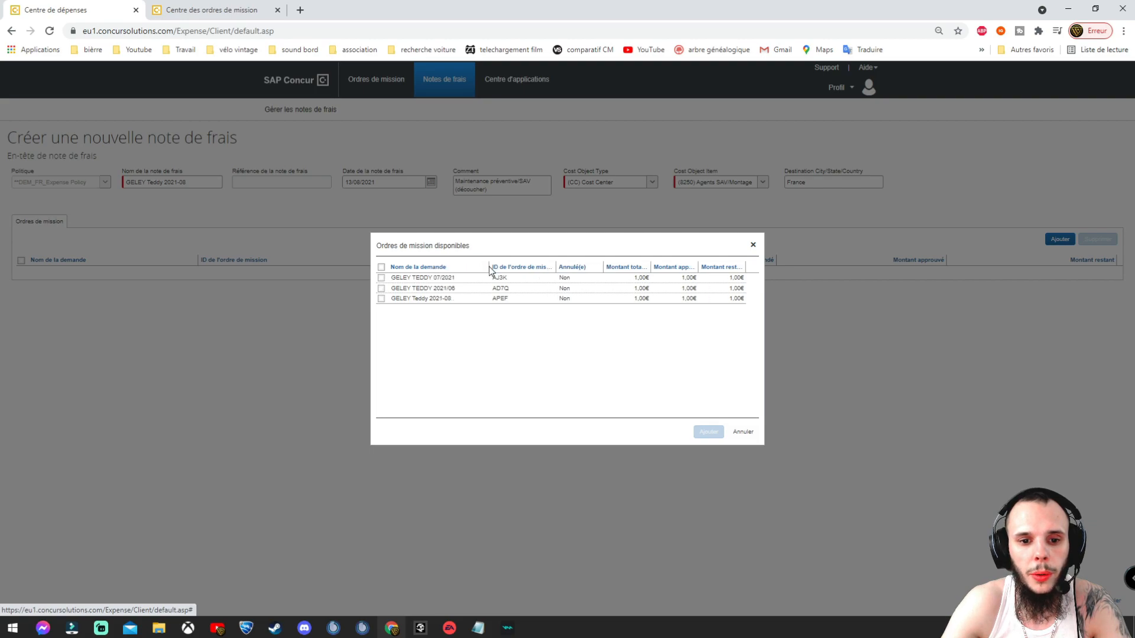
left_click(447, 299)
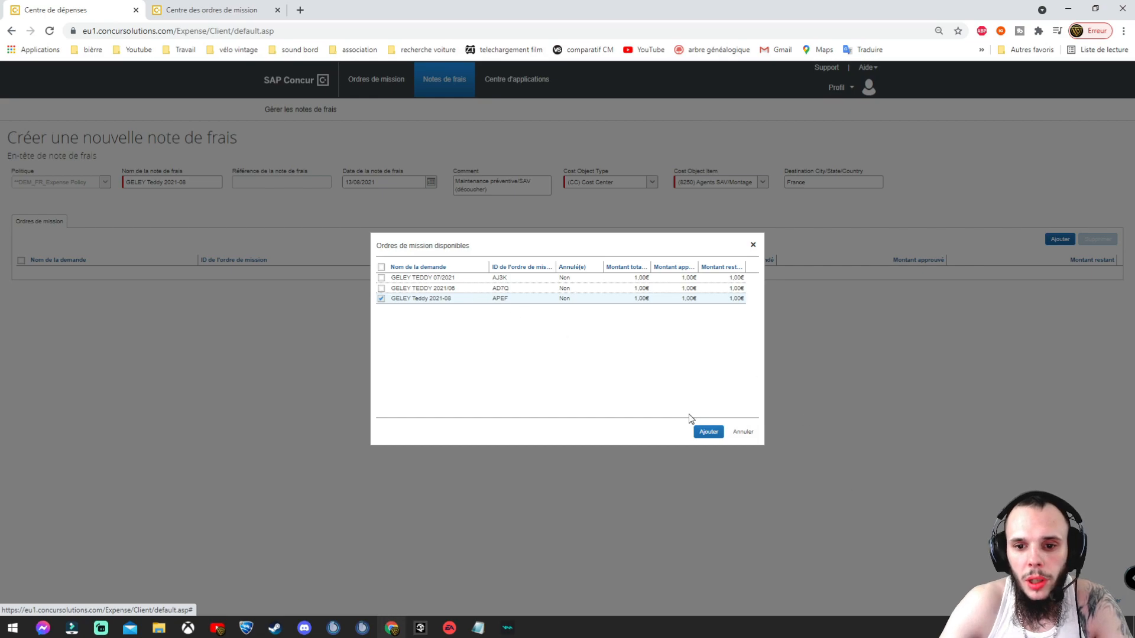
left_click(708, 432)
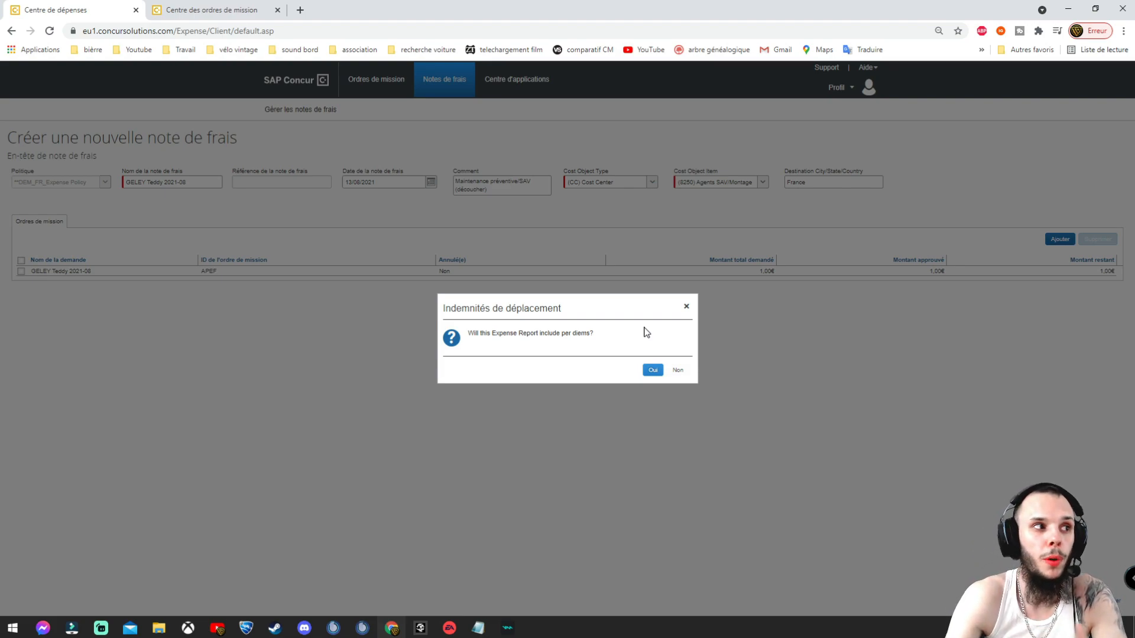
Step: Confirm the report includes per diems and consult the trip notes in concur 08-21.txt
left_click(653, 370)
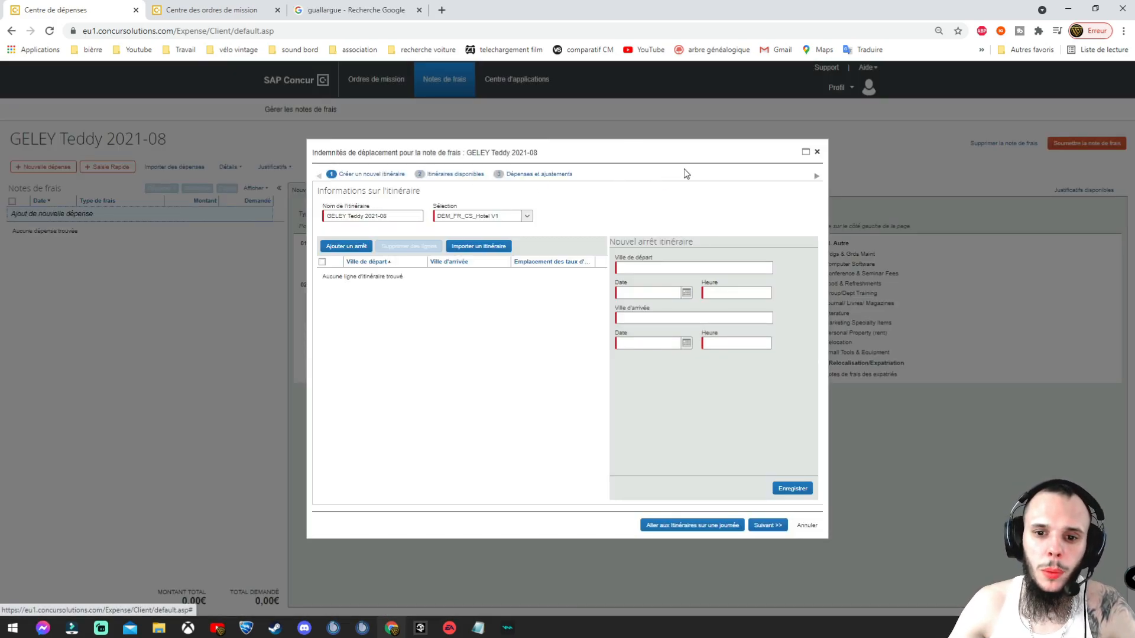
left_click(478, 628)
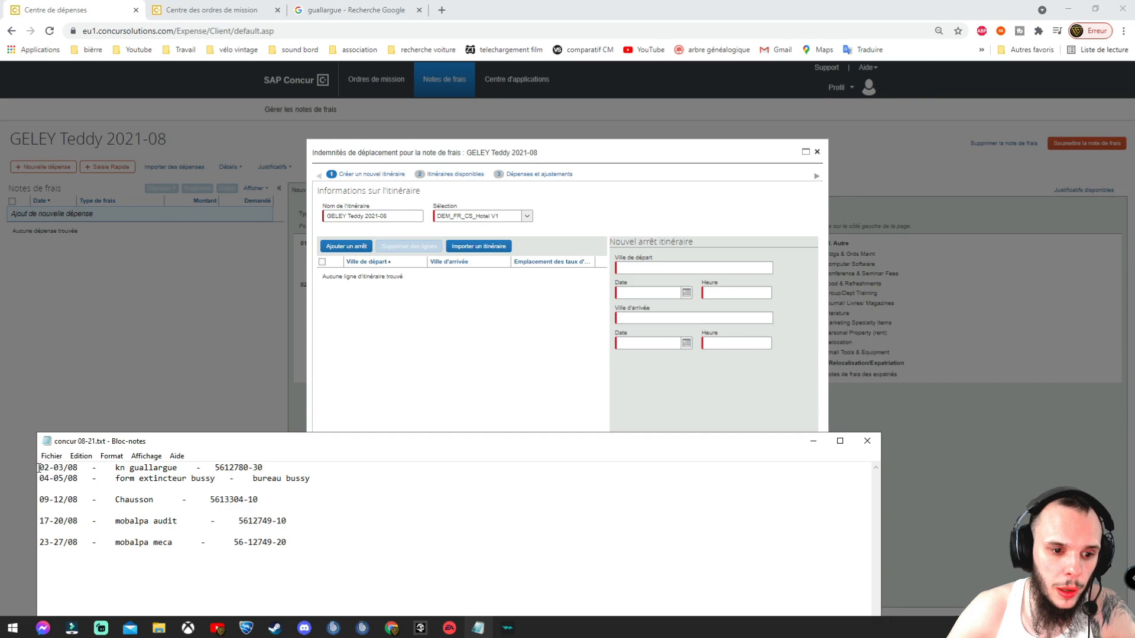
left_click(556, 326)
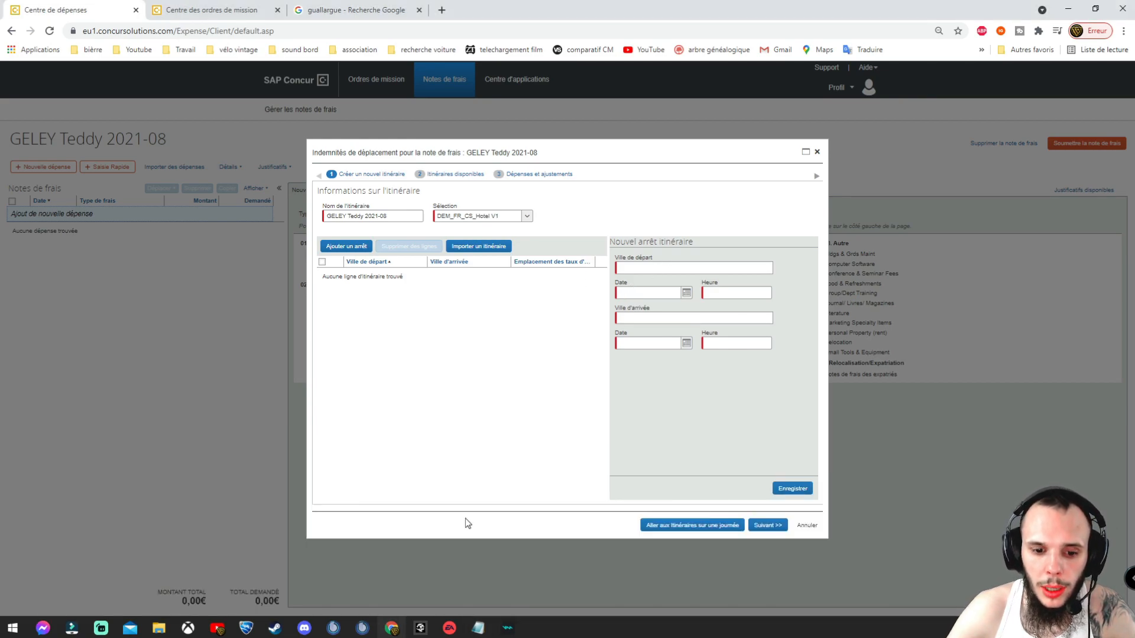
left_click(478, 628)
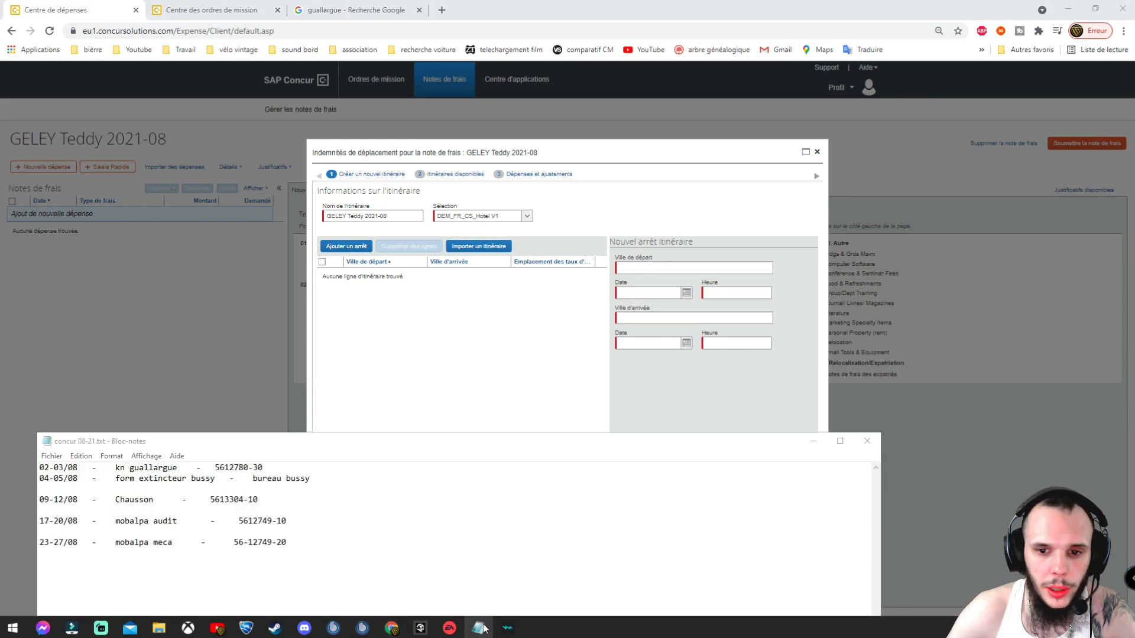
left_click(479, 629)
Step: Set the departure to Bourgoin-Jallieu, Isère on 02/08/2021 at 10:00
left_click(632, 269)
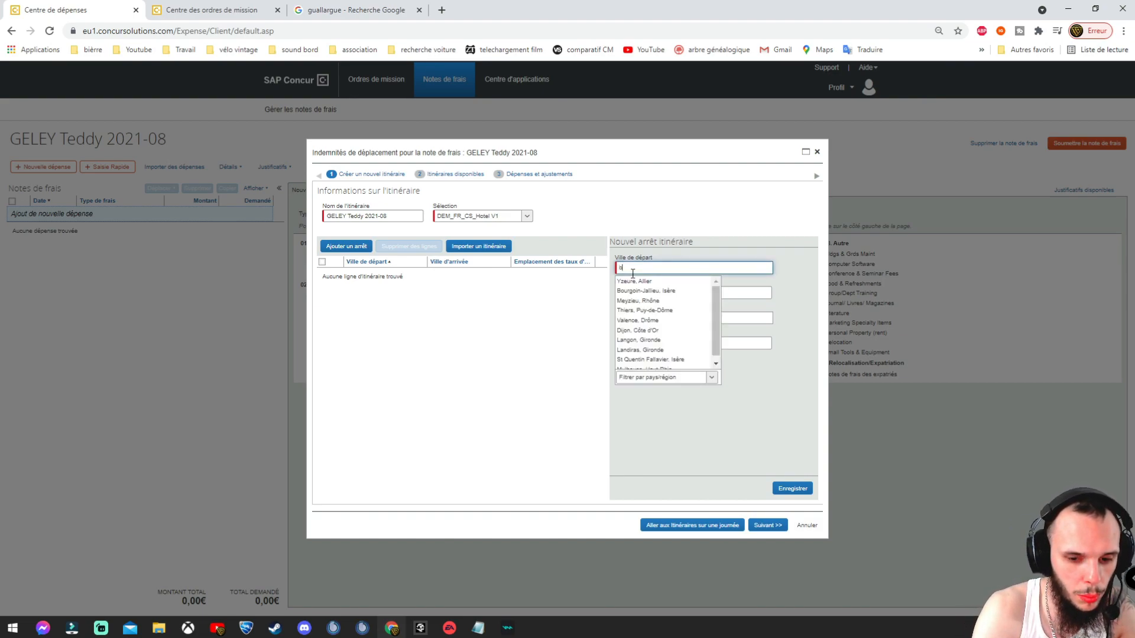
type("b")
left_click(655, 290)
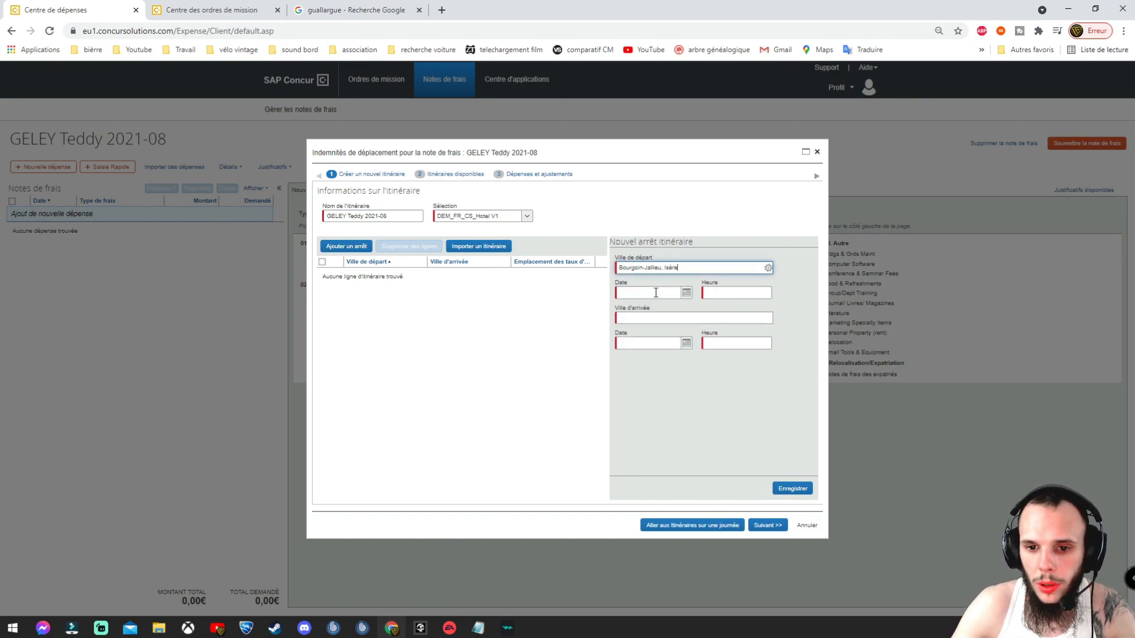
left_click(686, 292)
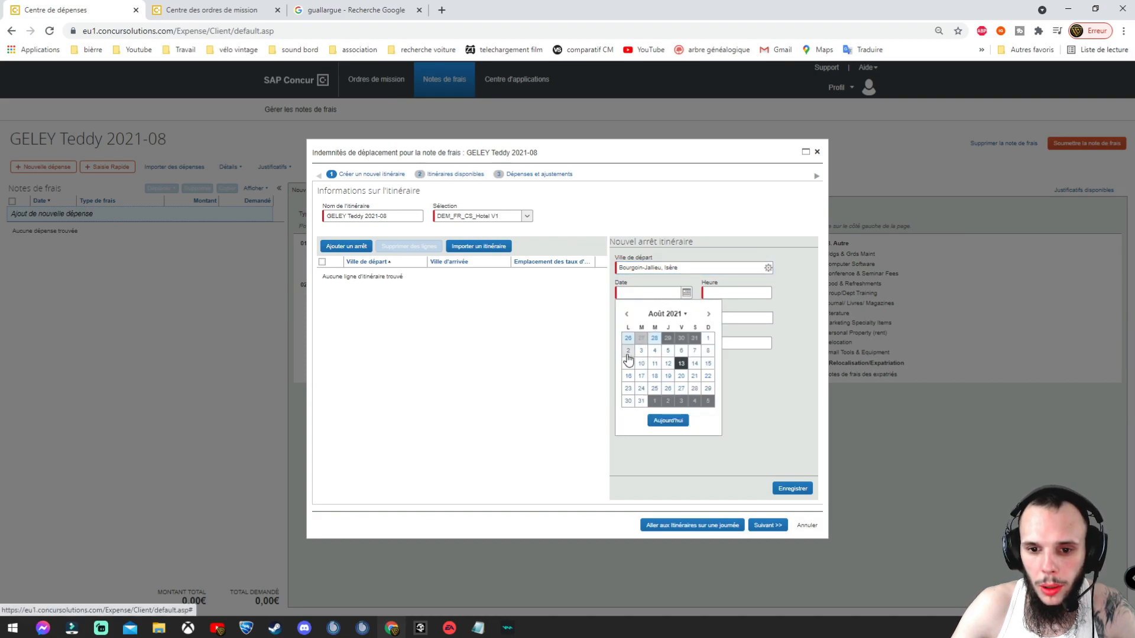
left_click(629, 356)
left_click(724, 293)
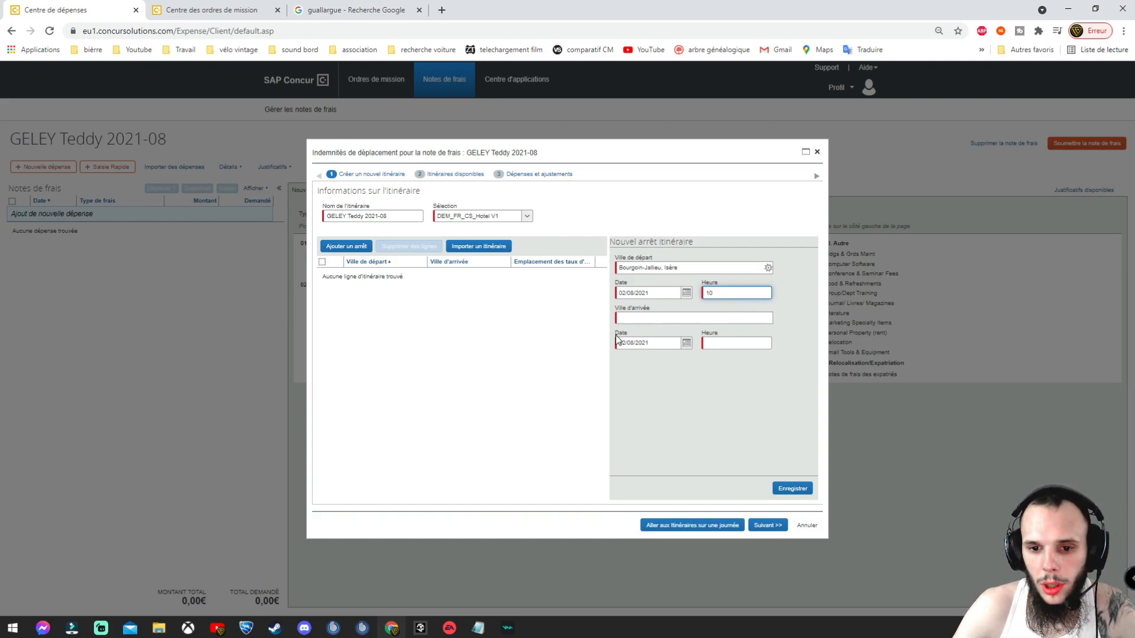
Step: Set the arrival city to Gallargues-Le-Montueux, Gard
left_click(628, 319)
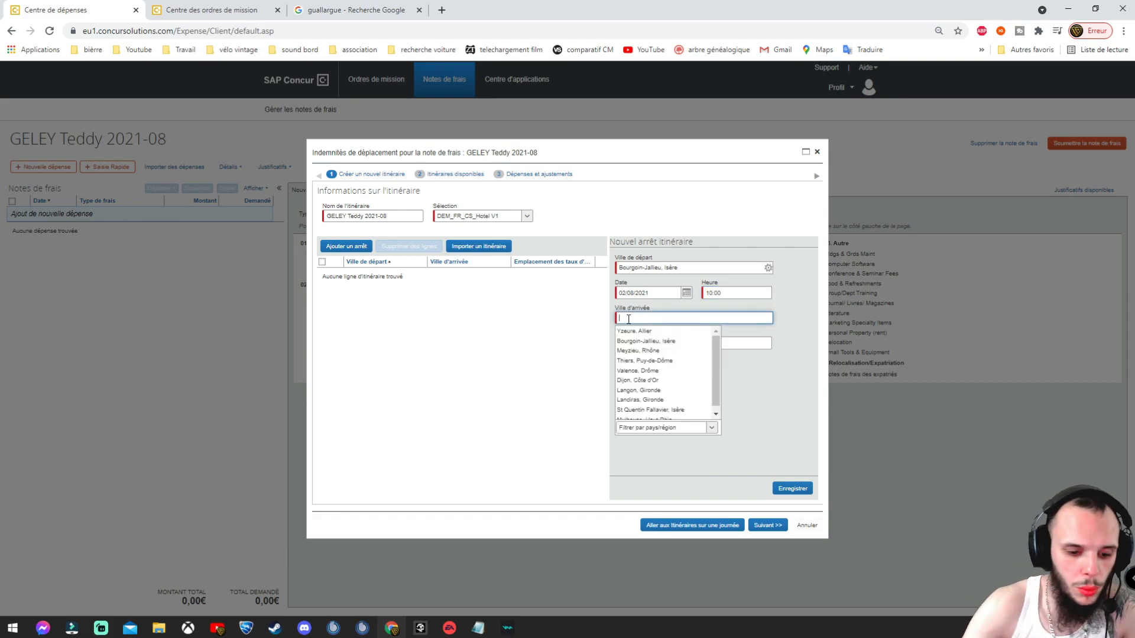
type("Gal")
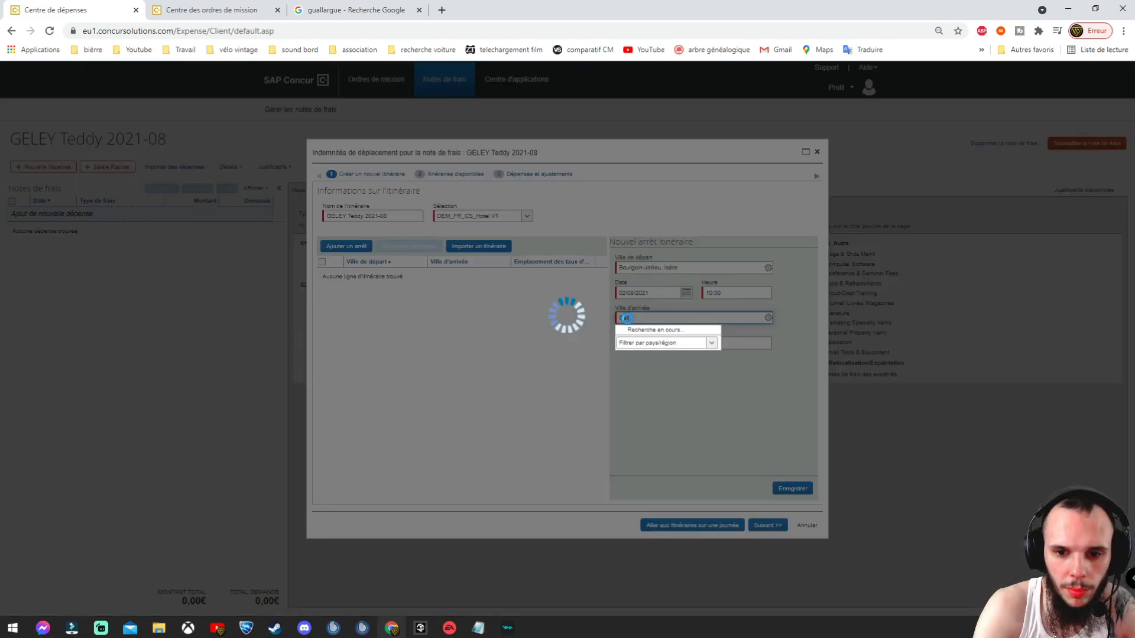
type("l")
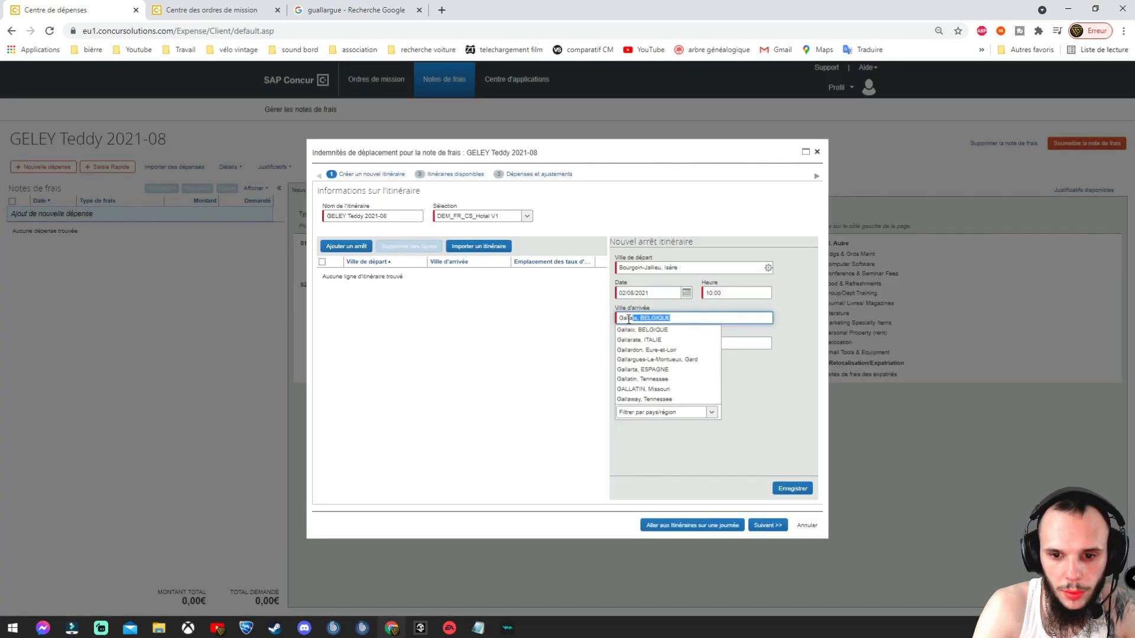
type("argues-Le-Montueu")
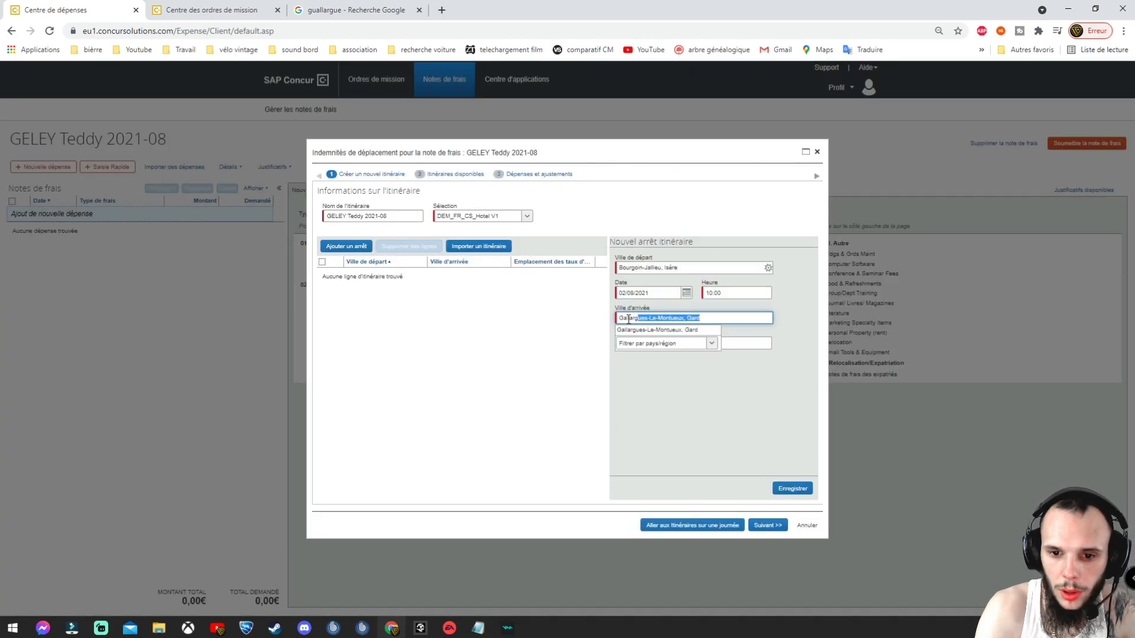
left_click(665, 330)
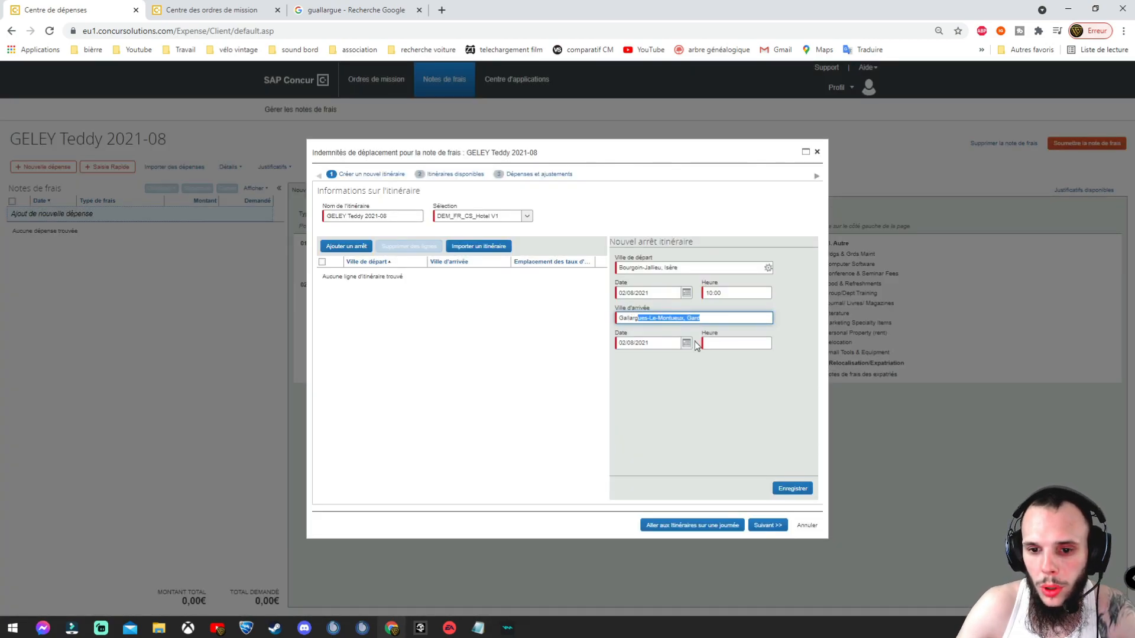
left_click(727, 343)
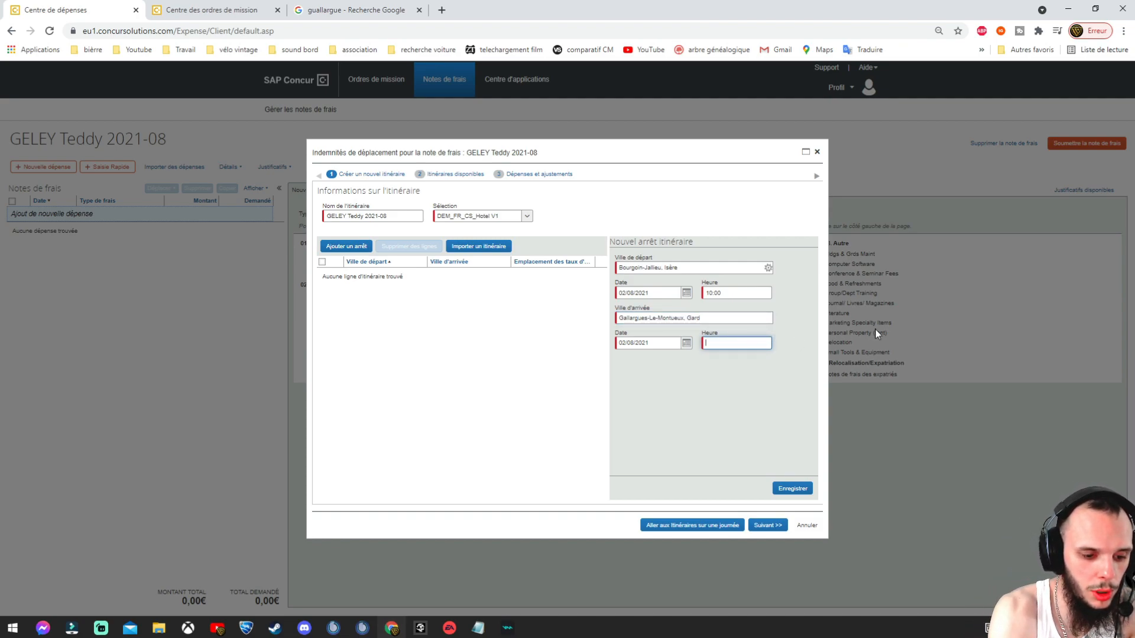
Step: Save the outbound leg arriving 15:00, then add the 03/08/2021 return leg from 14:00 to 19:00
type("15:00")
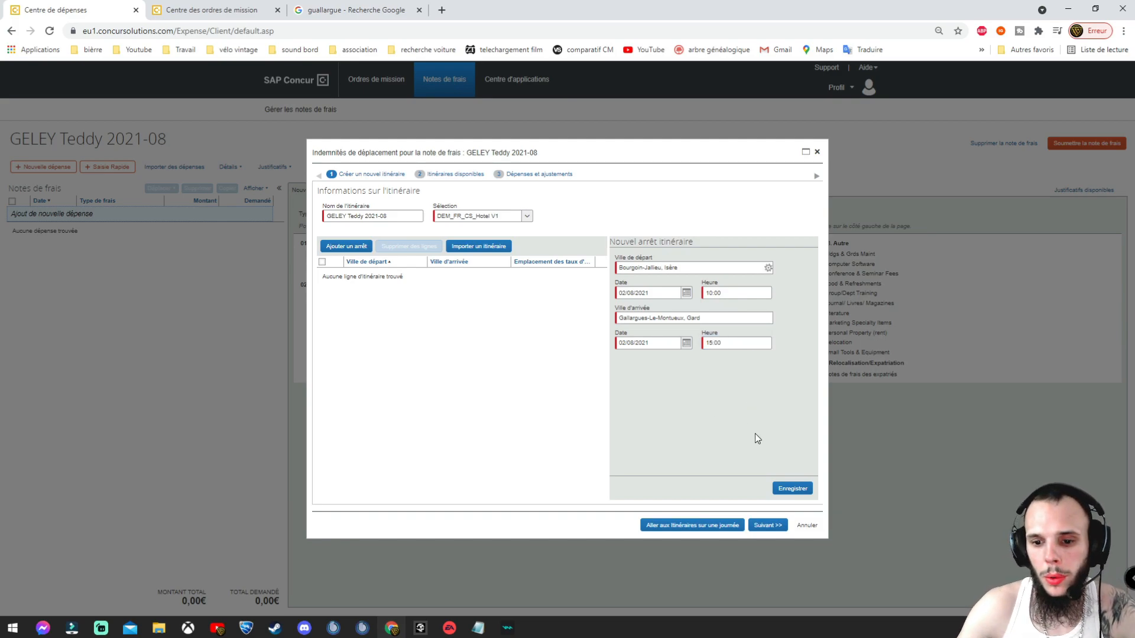
left_click(794, 489)
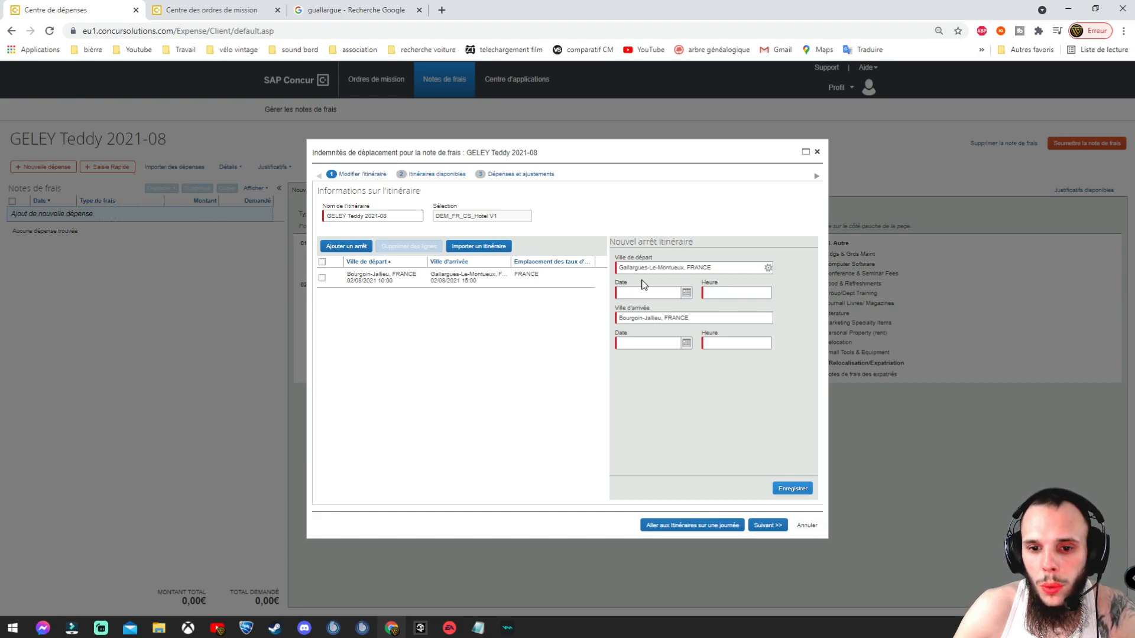
left_click(685, 295)
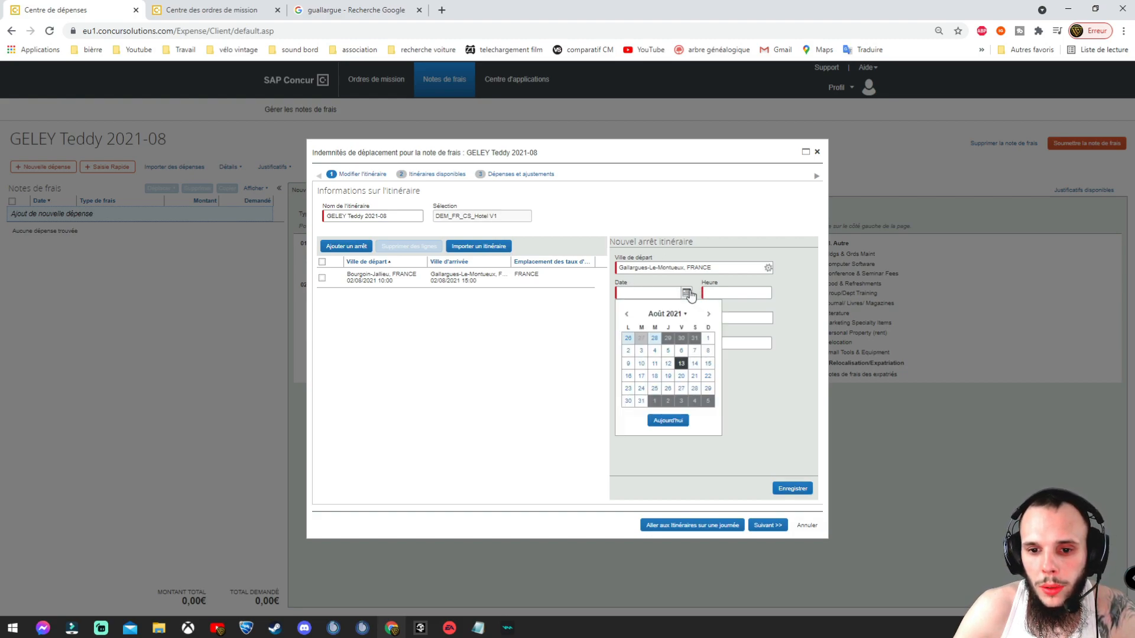
left_click(642, 352)
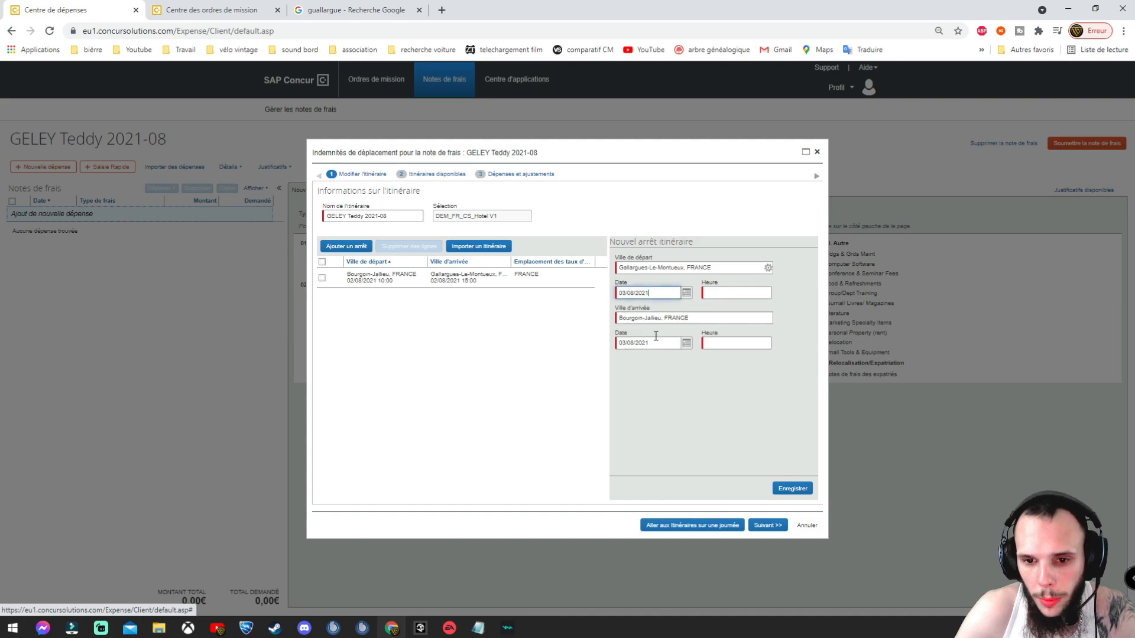
left_click(734, 293)
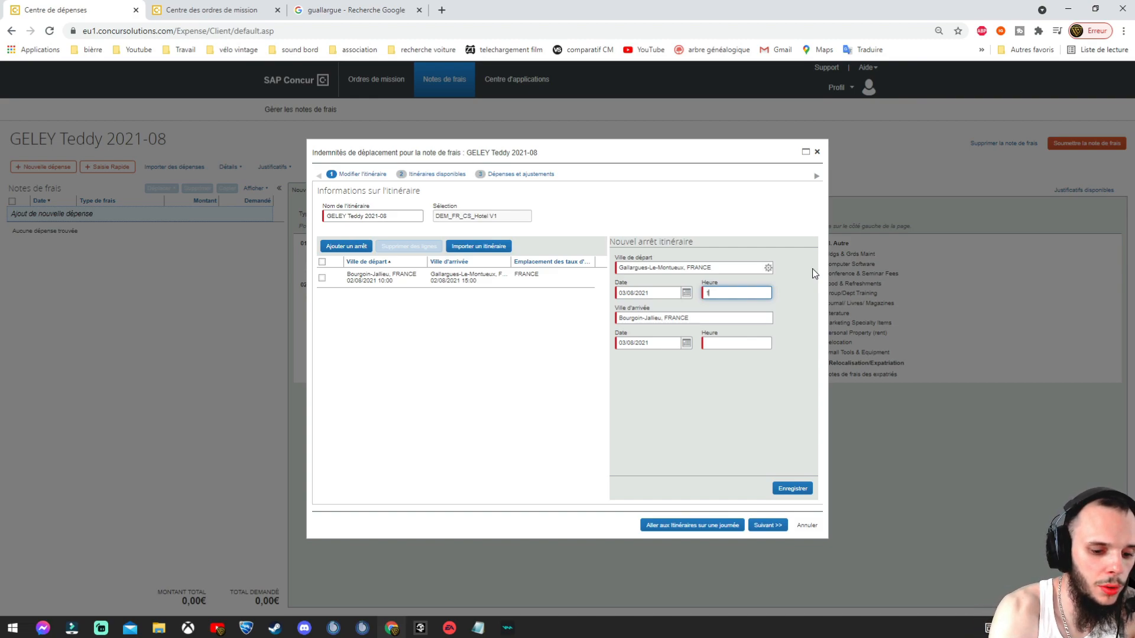
type("14")
left_click(734, 341)
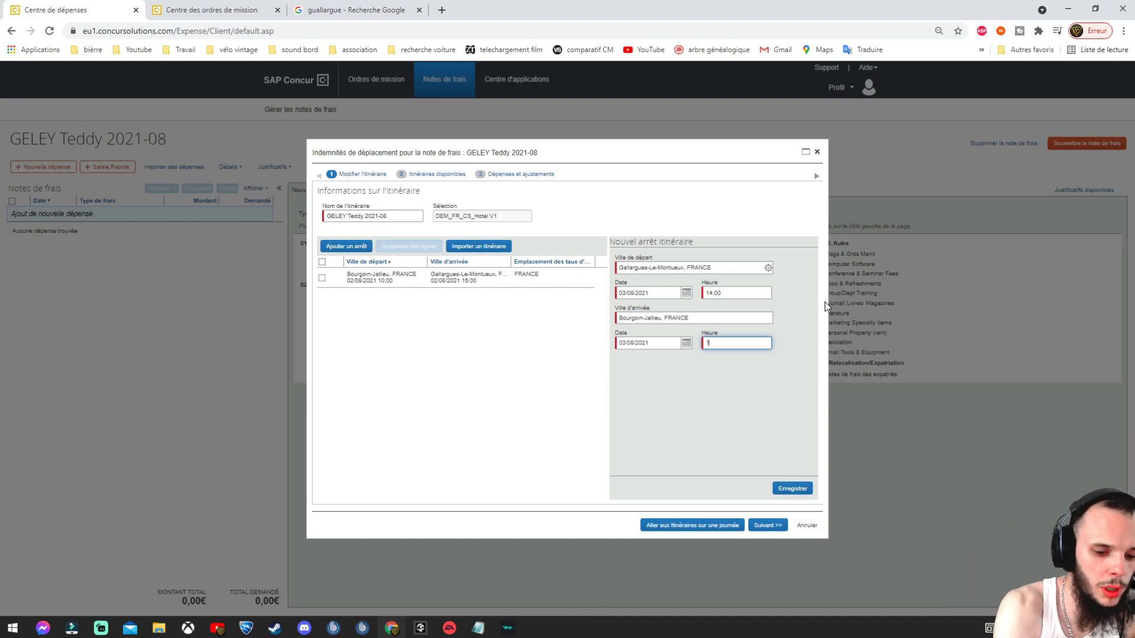
left_click(667, 406)
left_click(793, 490)
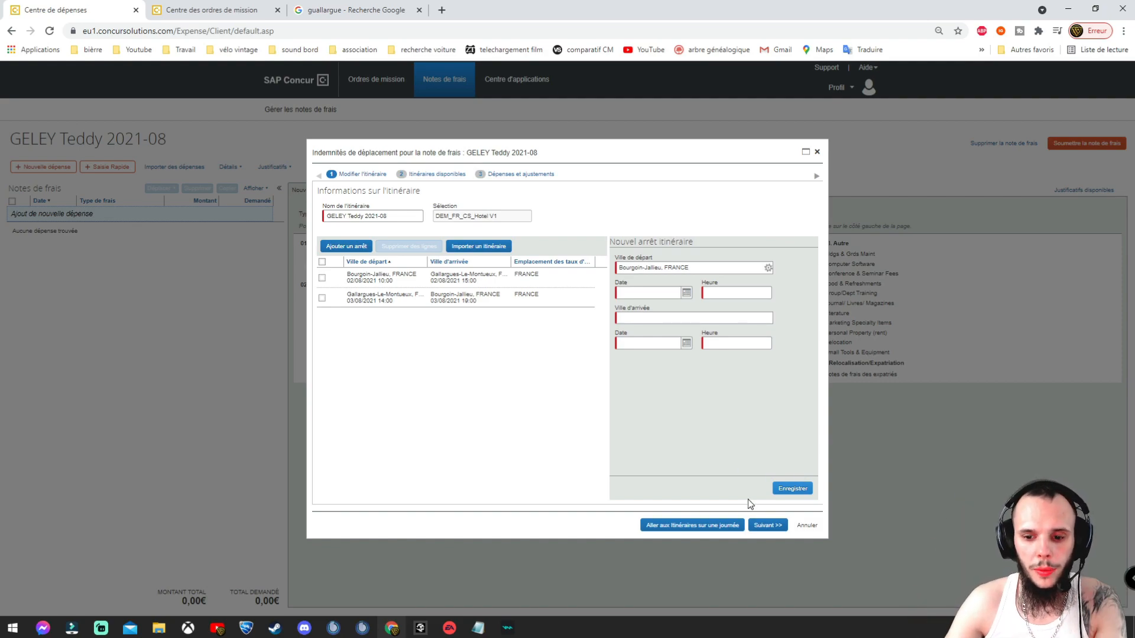
Step: Advance to the allowance adjustments and mark breakfast and dinner included on 03/08/2021
left_click(768, 526)
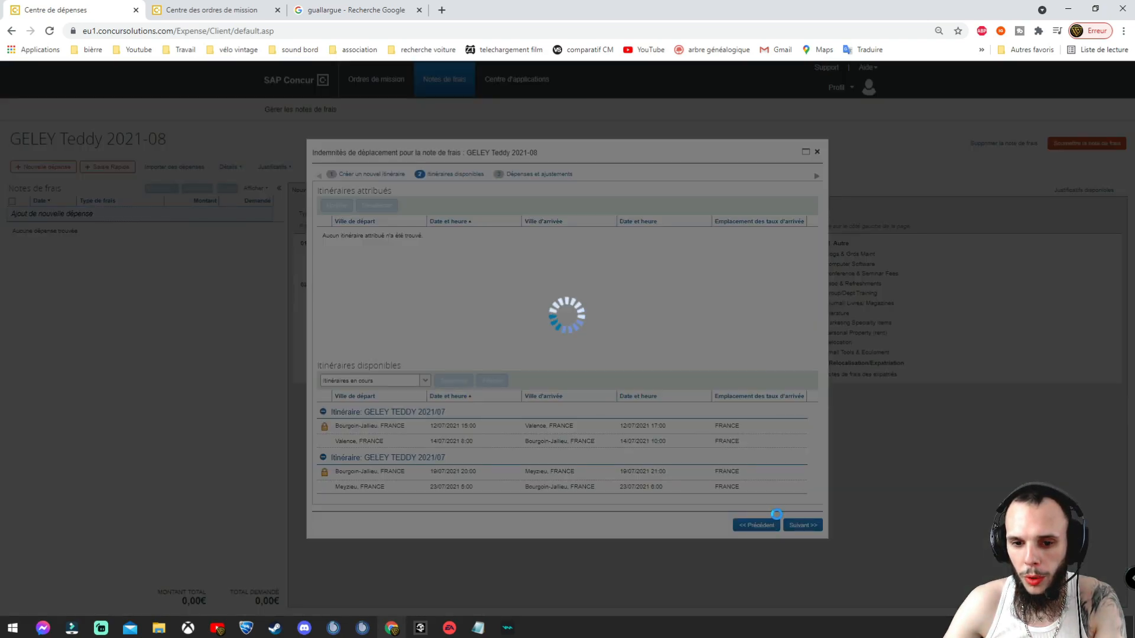
left_click(808, 530)
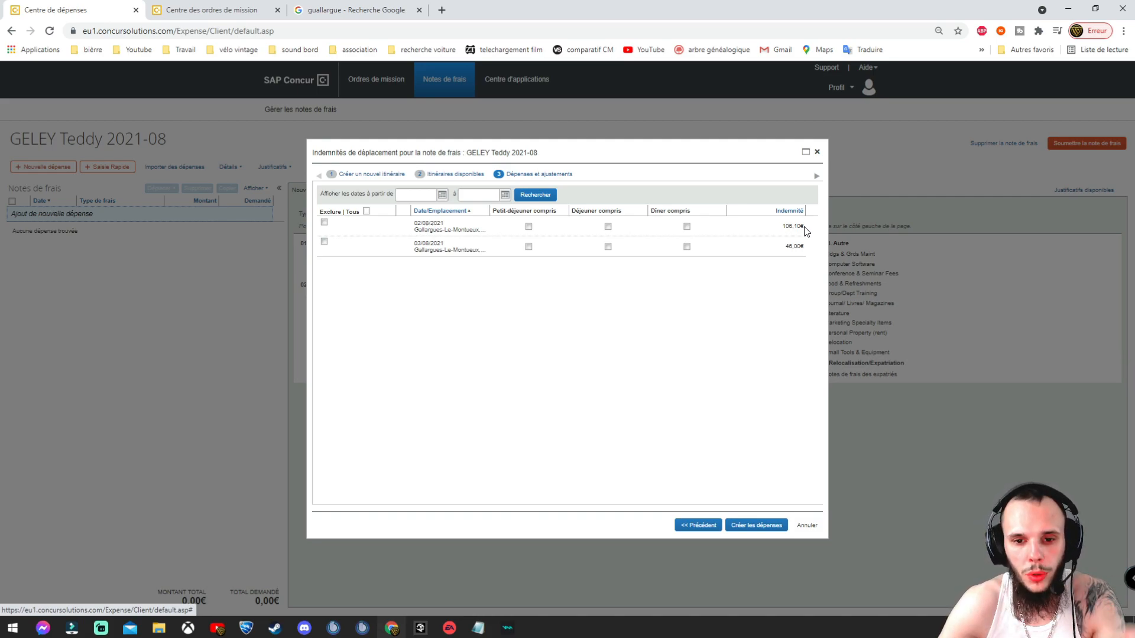
left_click(530, 248)
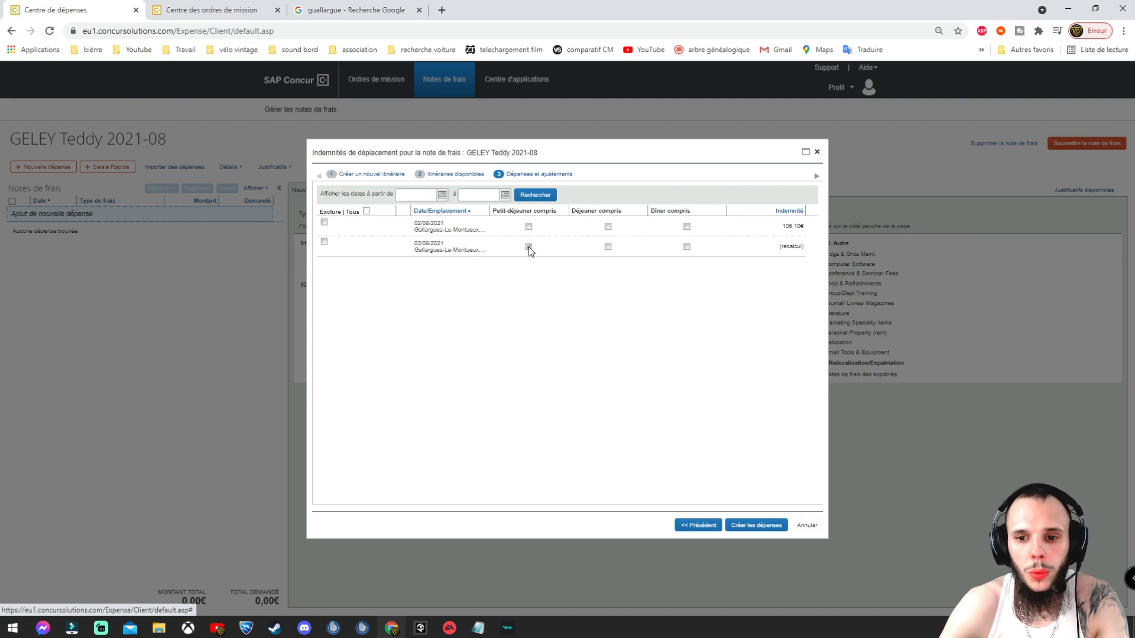
left_click(687, 248)
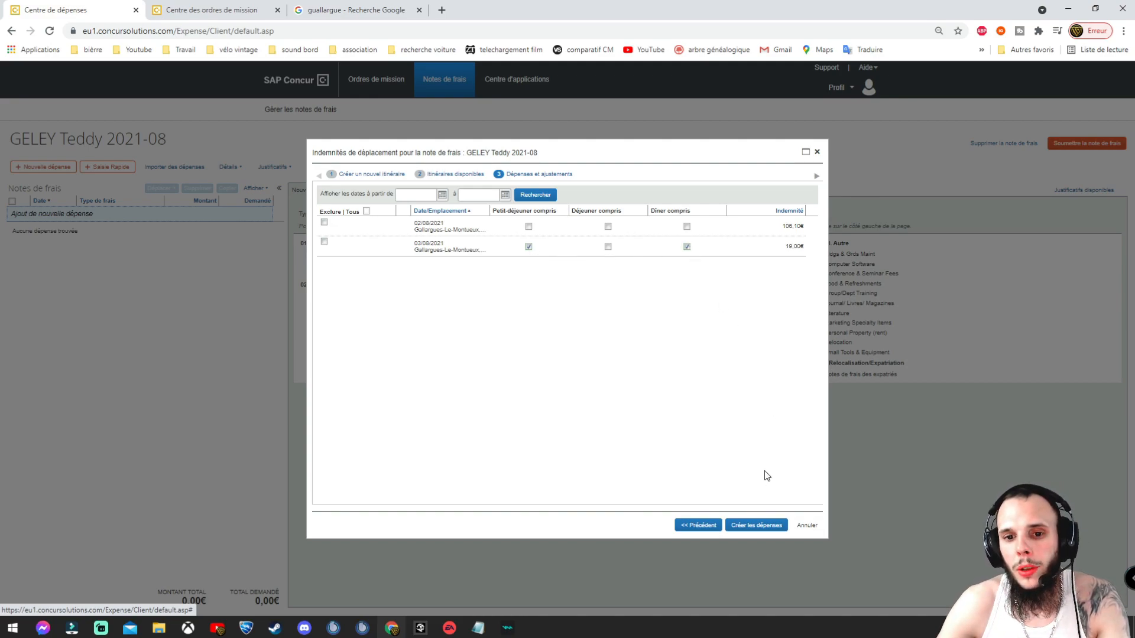
left_click(686, 246)
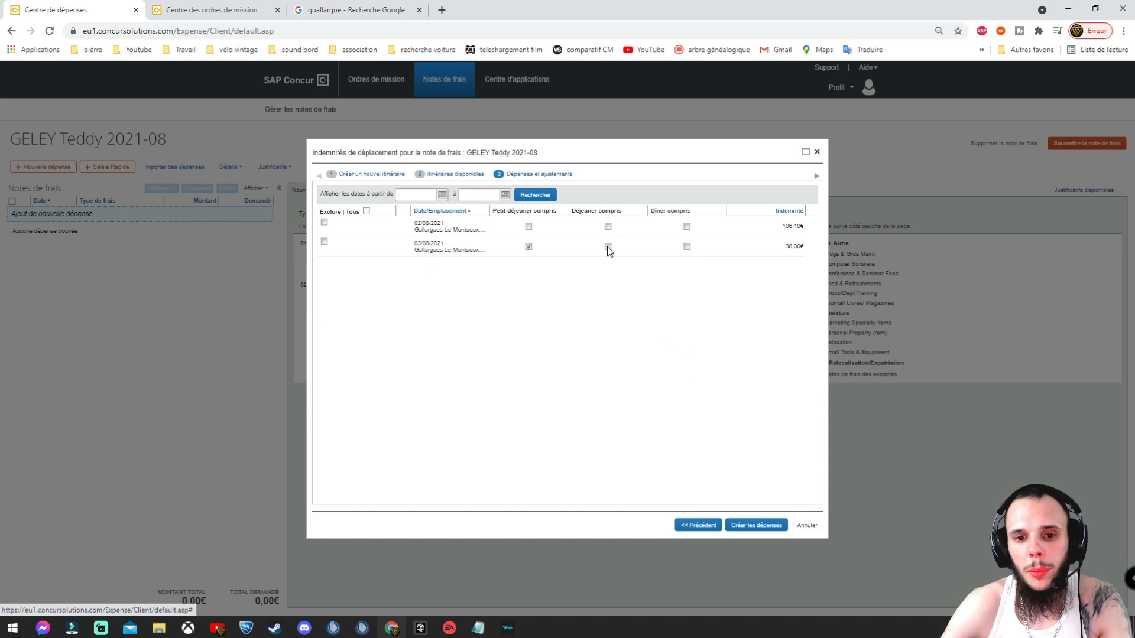
left_click(529, 246)
left_click(687, 247)
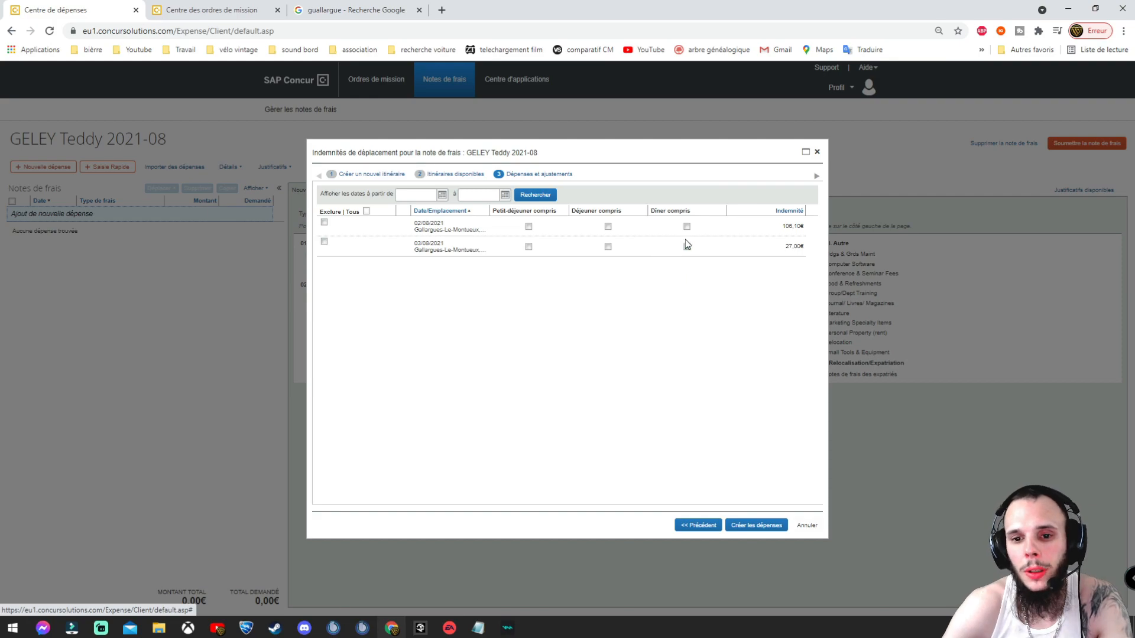
left_click(687, 246)
left_click(529, 247)
left_click(687, 248)
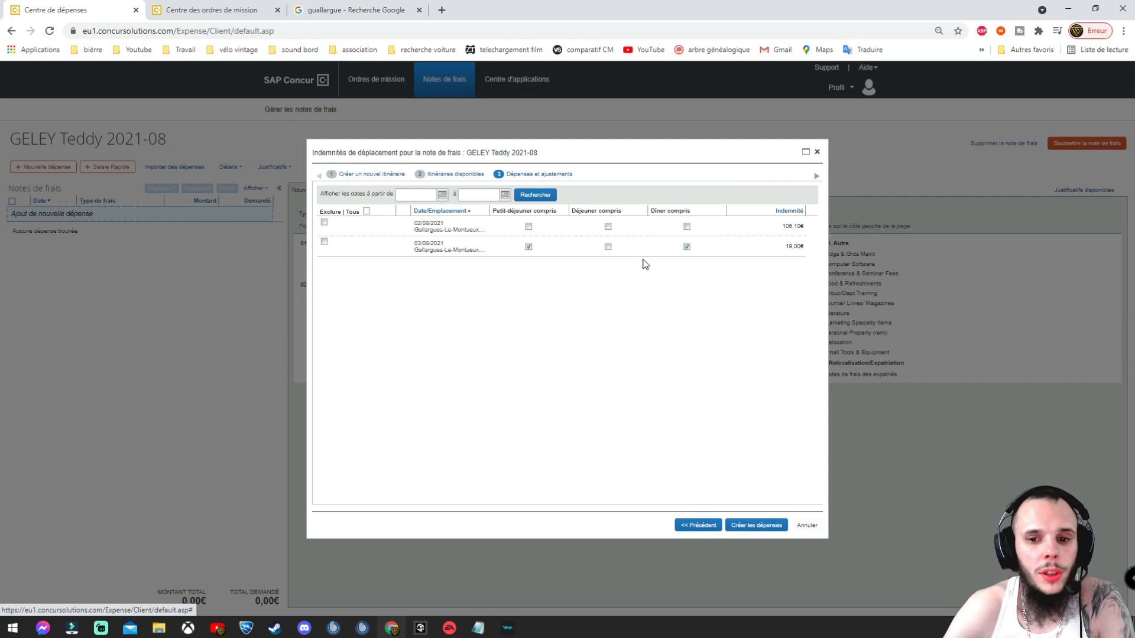
Step: Create the per-diem expenses (19,00€, 46,00€, 60,10€) and select all three in the report
left_click(759, 526)
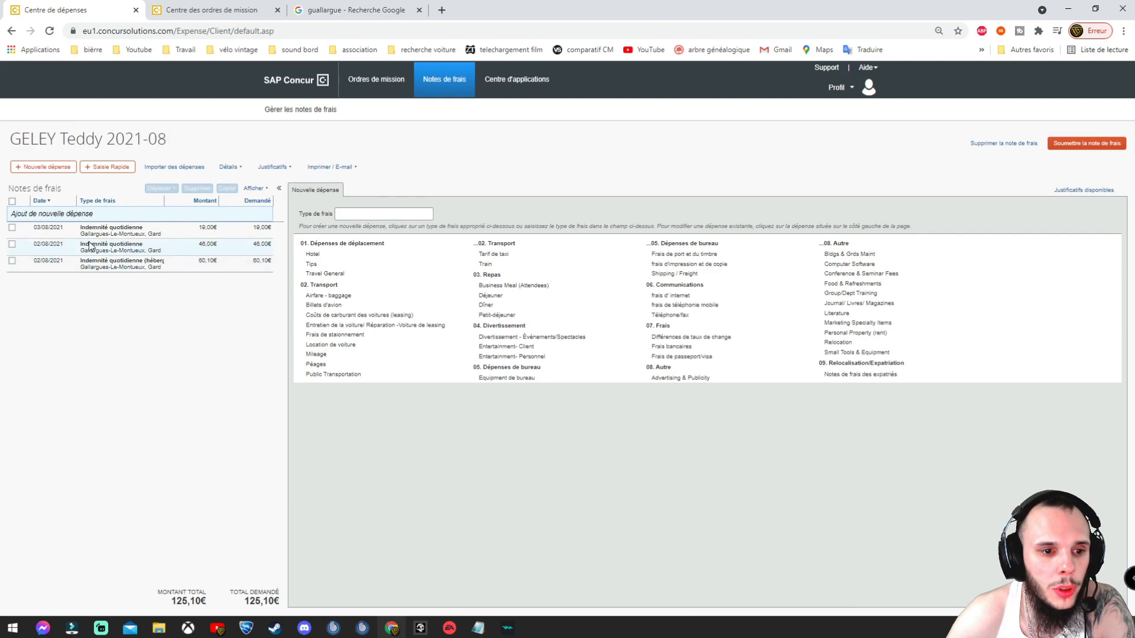
left_click(12, 201)
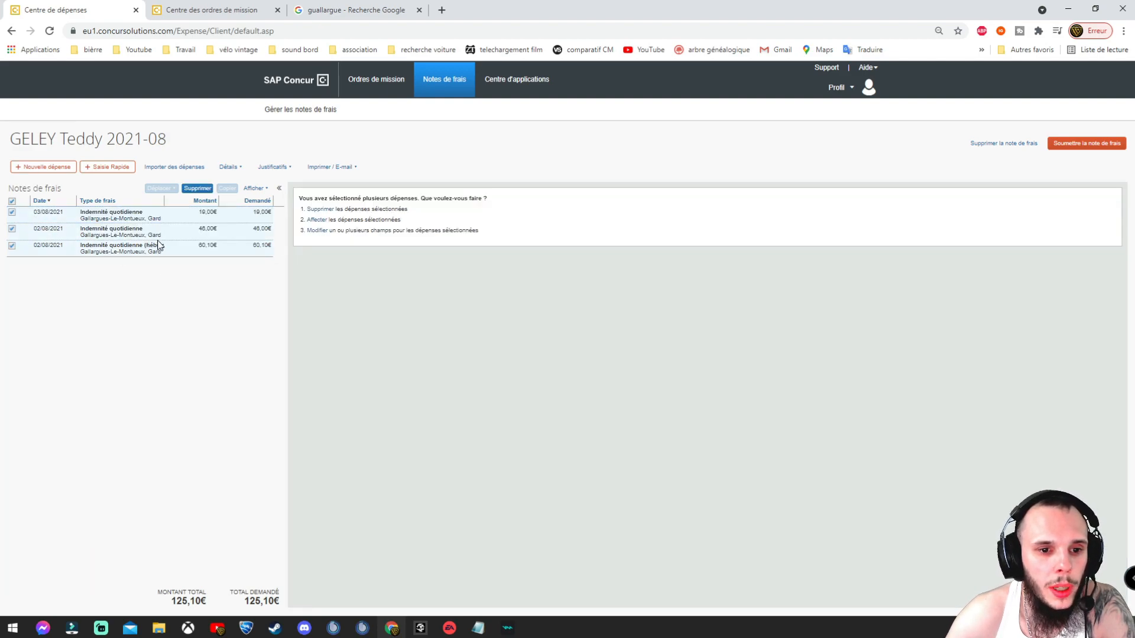
left_click(233, 168)
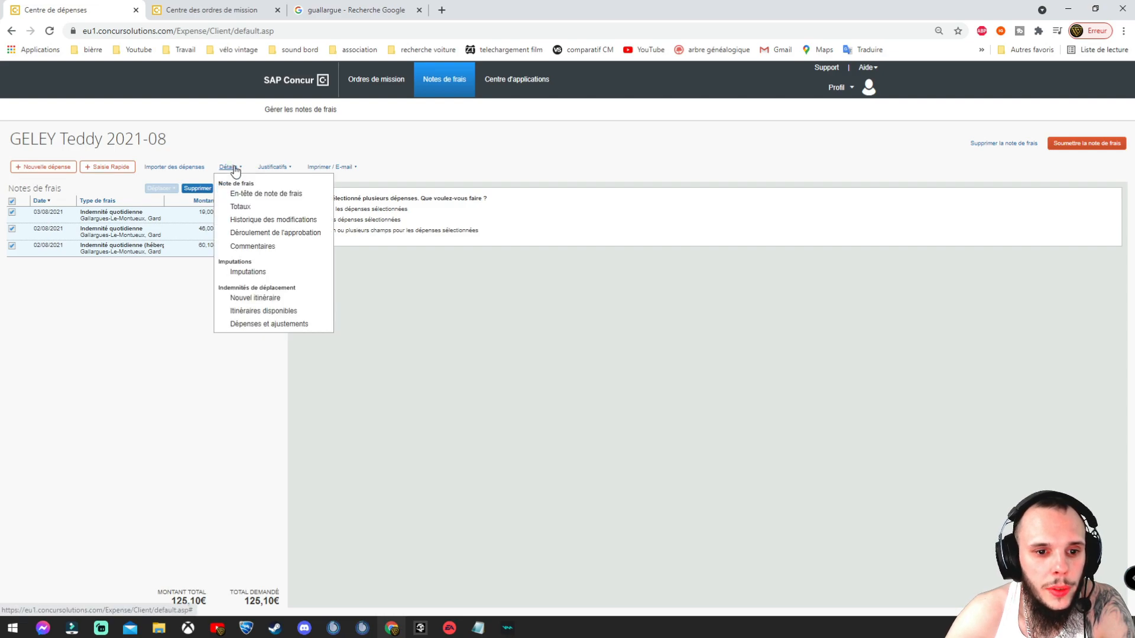
Step: Open the allocations and paste cost code 5612780 from the trip notes into Cost Object Item
left_click(256, 273)
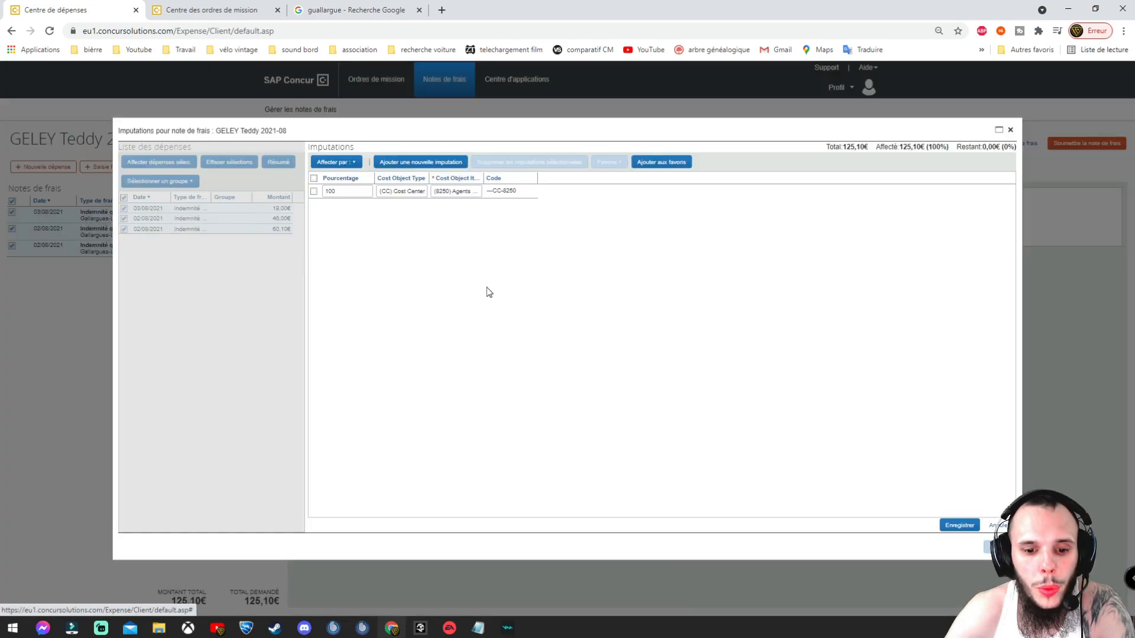
left_click(478, 628)
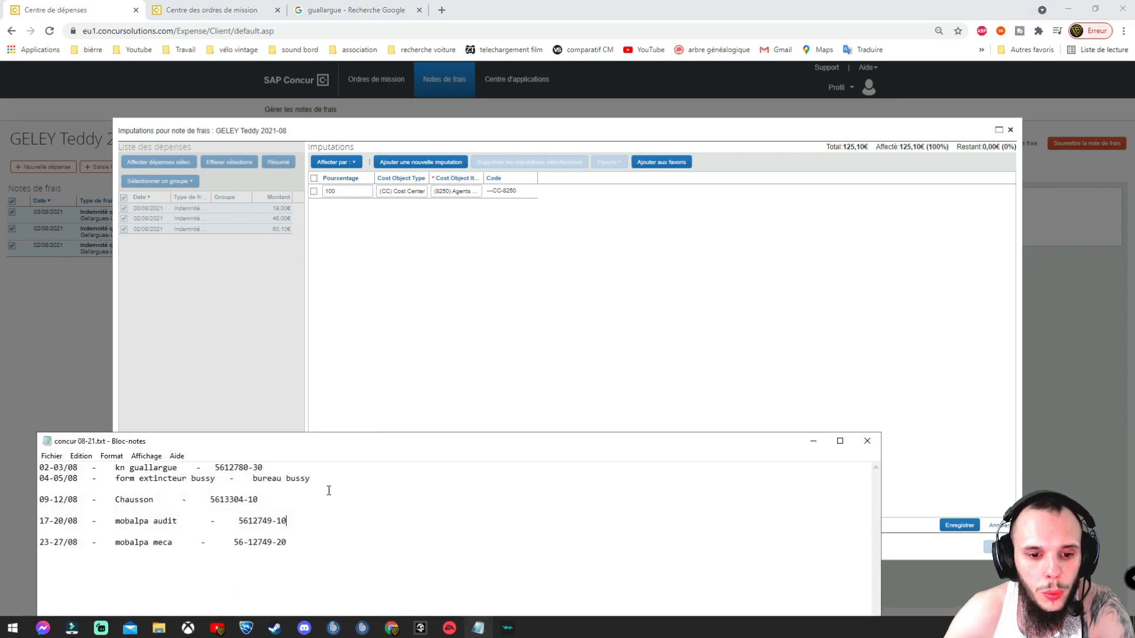
left_click_drag(216, 468, 250, 469)
key("ctrl+c")
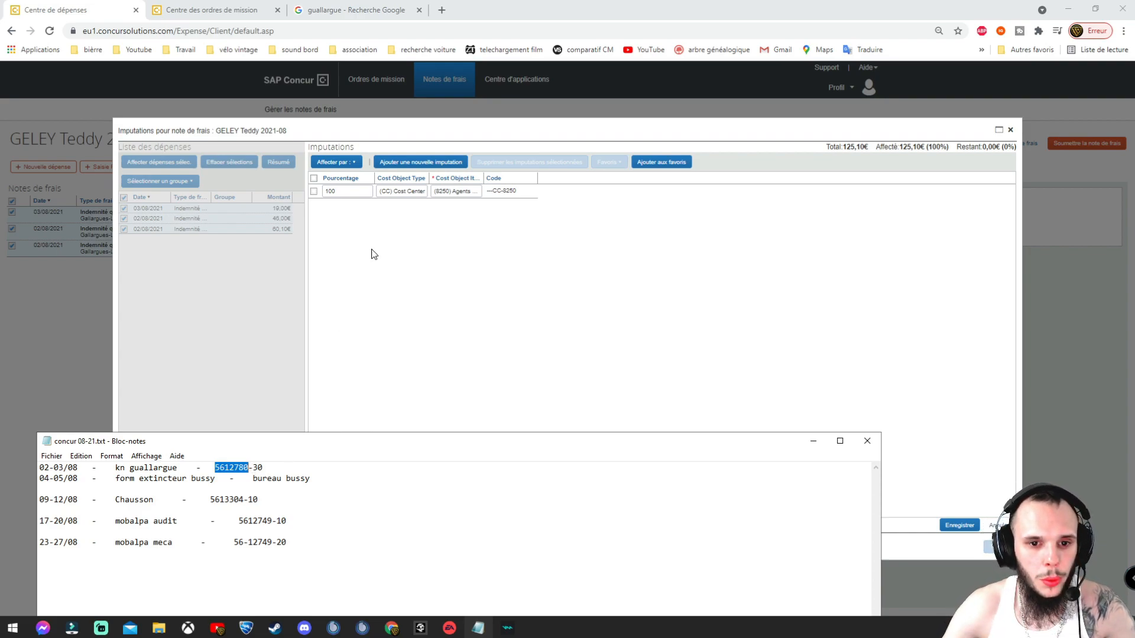
left_click(447, 208)
left_click(471, 195)
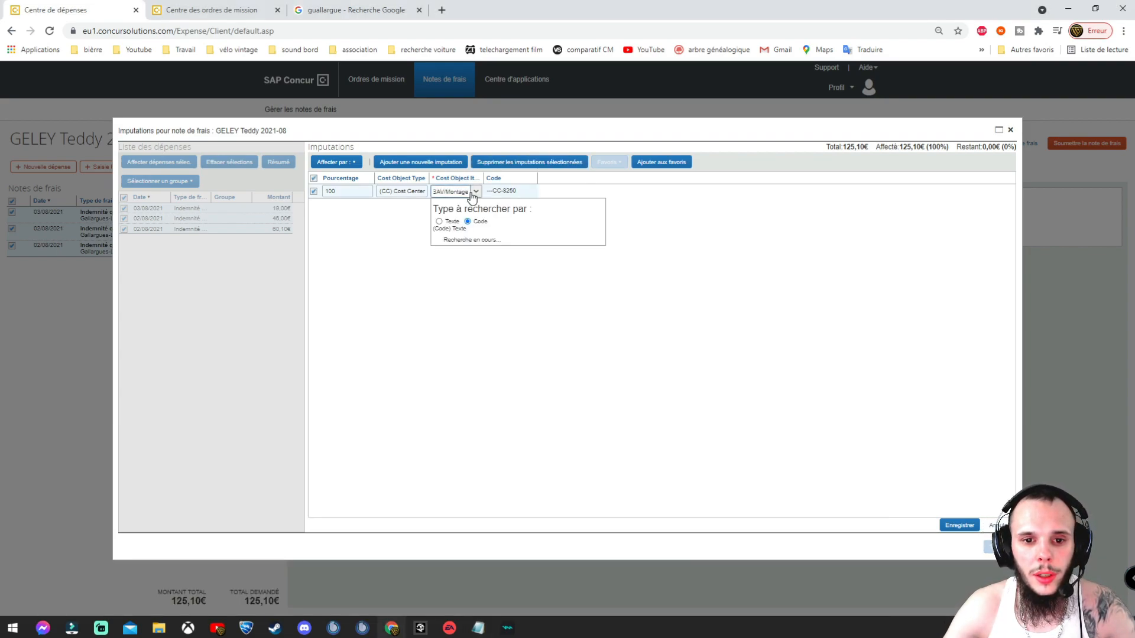
key("ctrl+v")
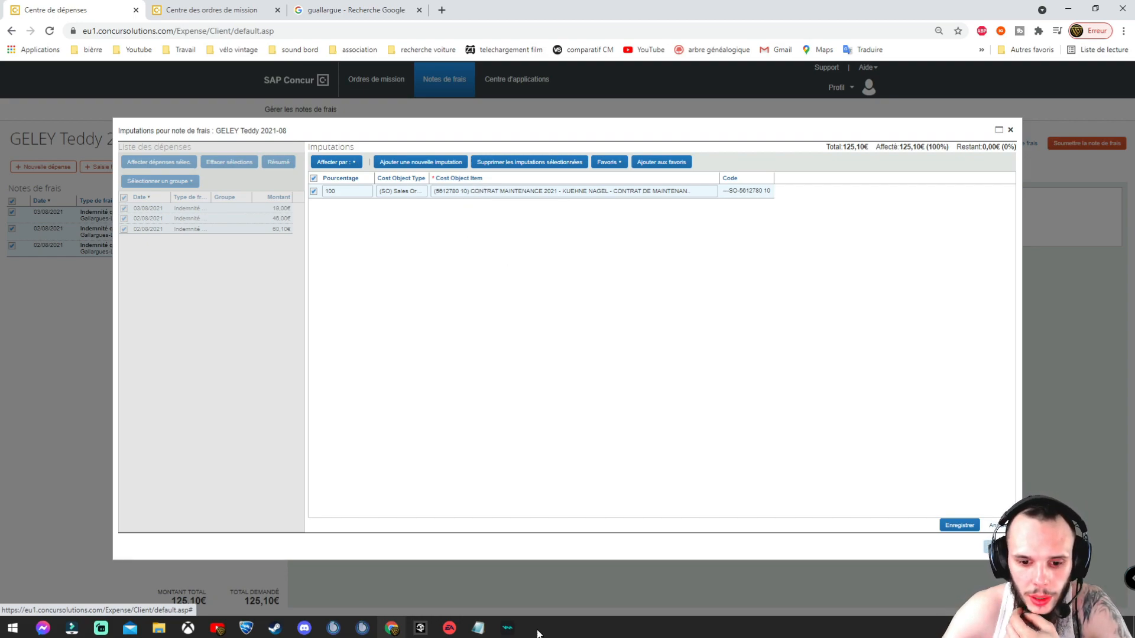
left_click(476, 633)
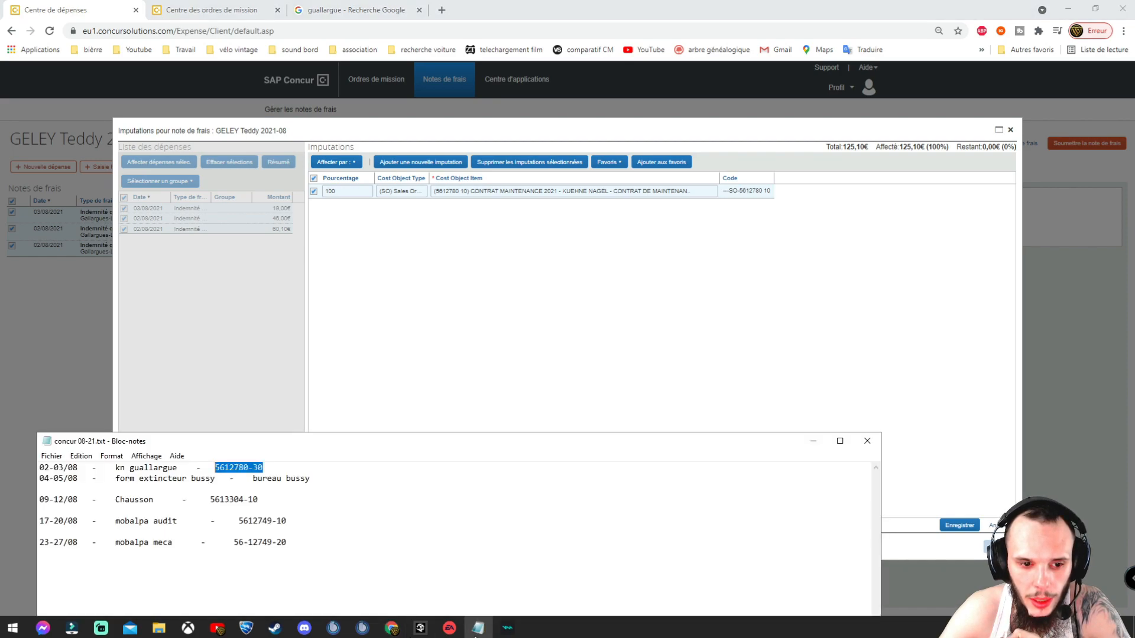
left_click(255, 468)
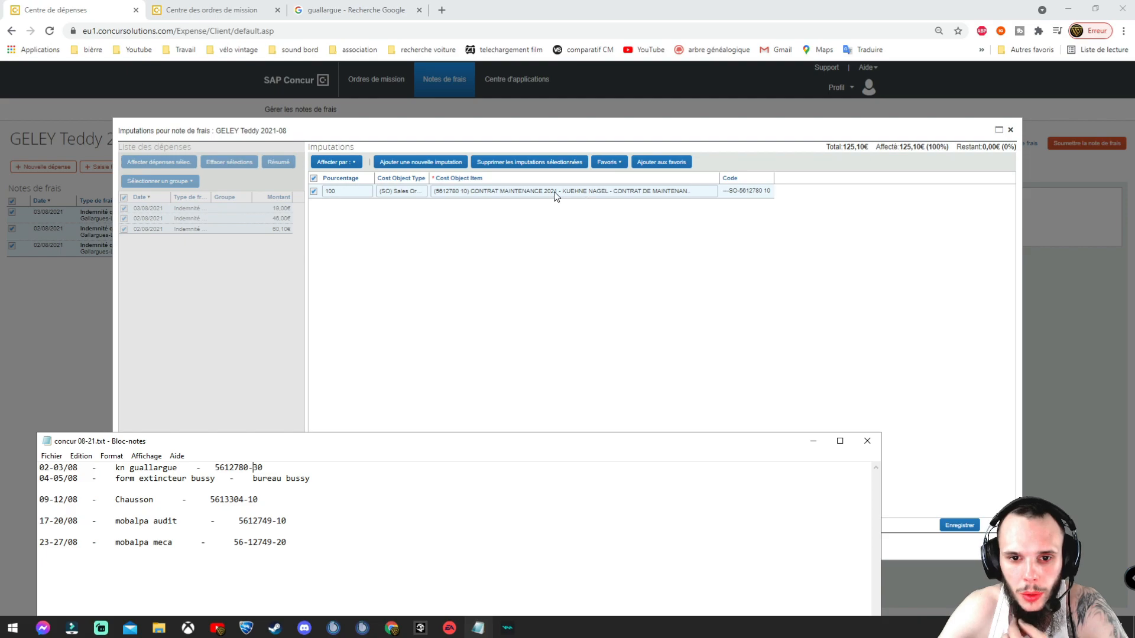
Step: Allocate the expenses to sales order item 5612780 30, save, and close the allocations
left_click(709, 197)
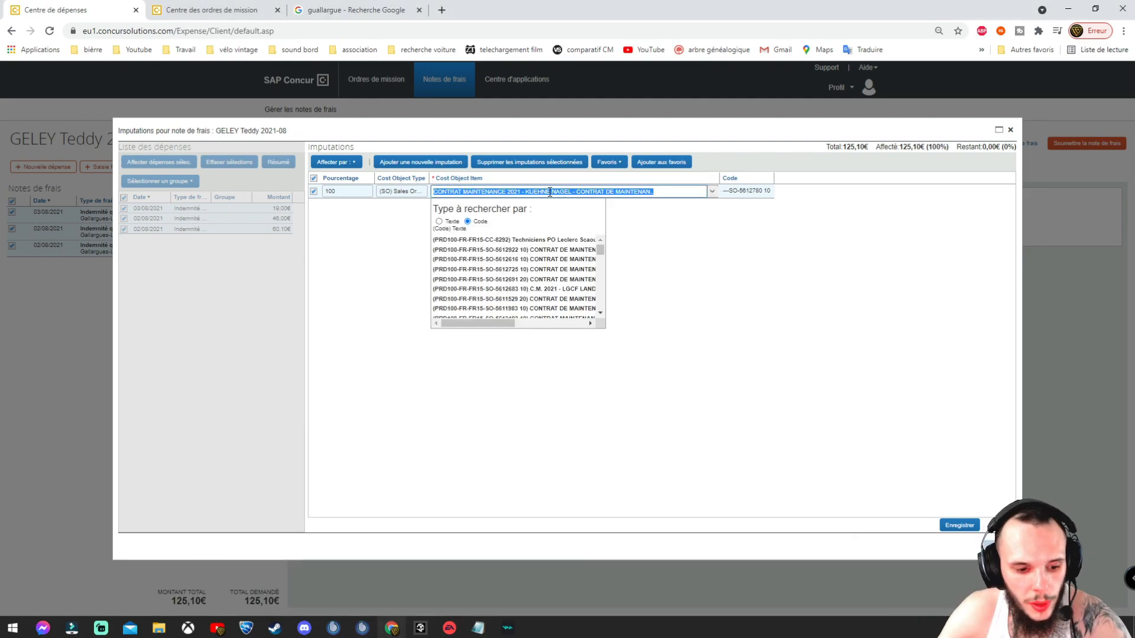
type("(")
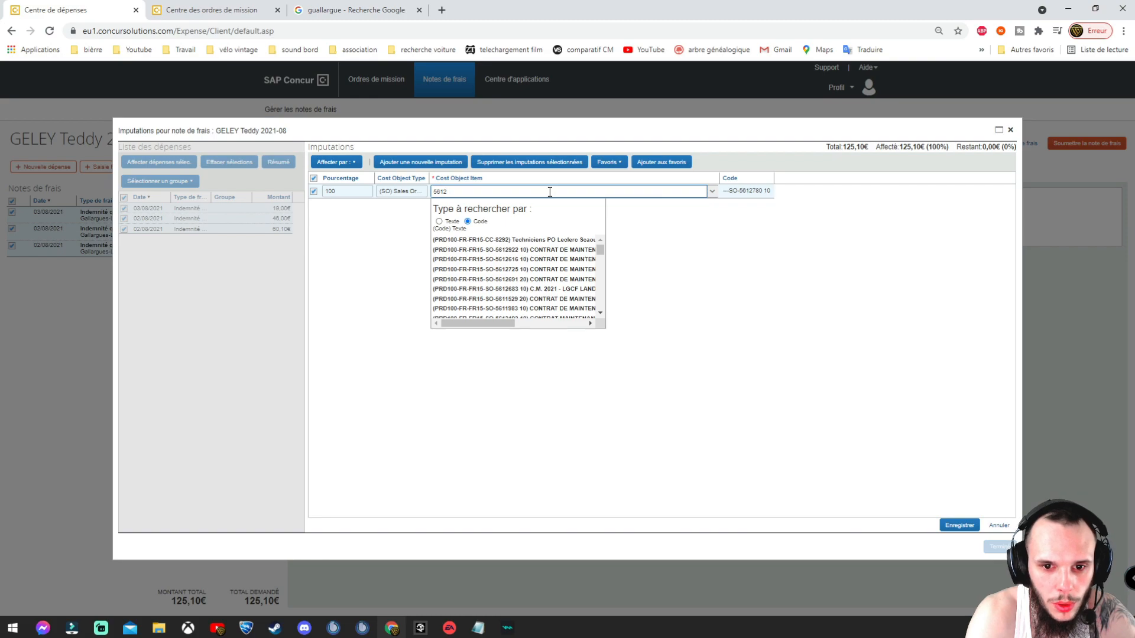
type("56127")
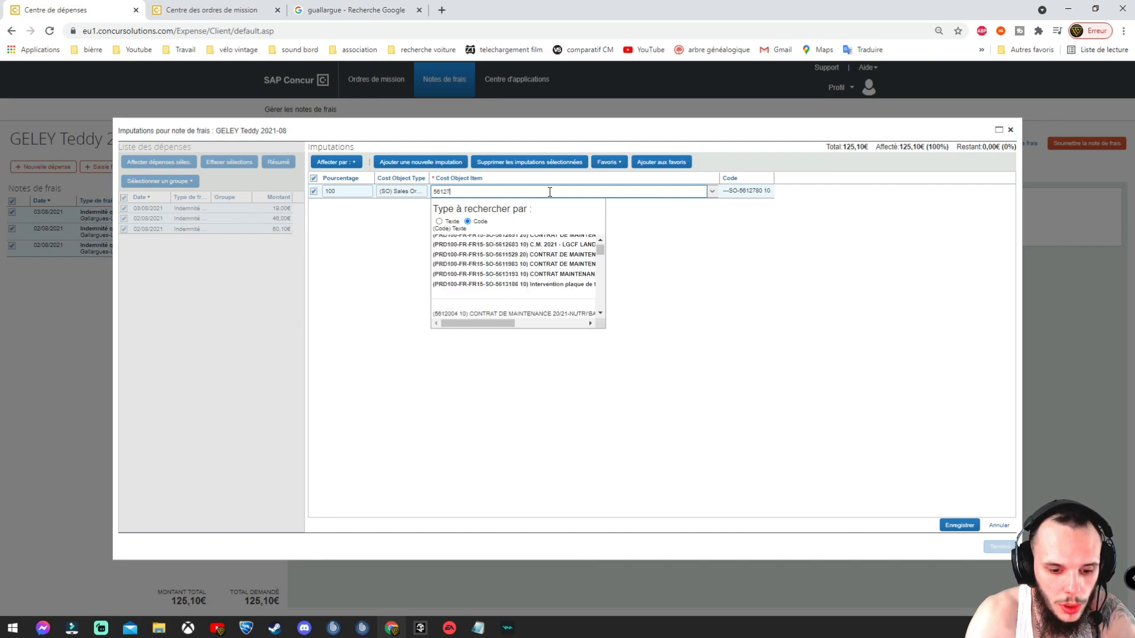
type("8")
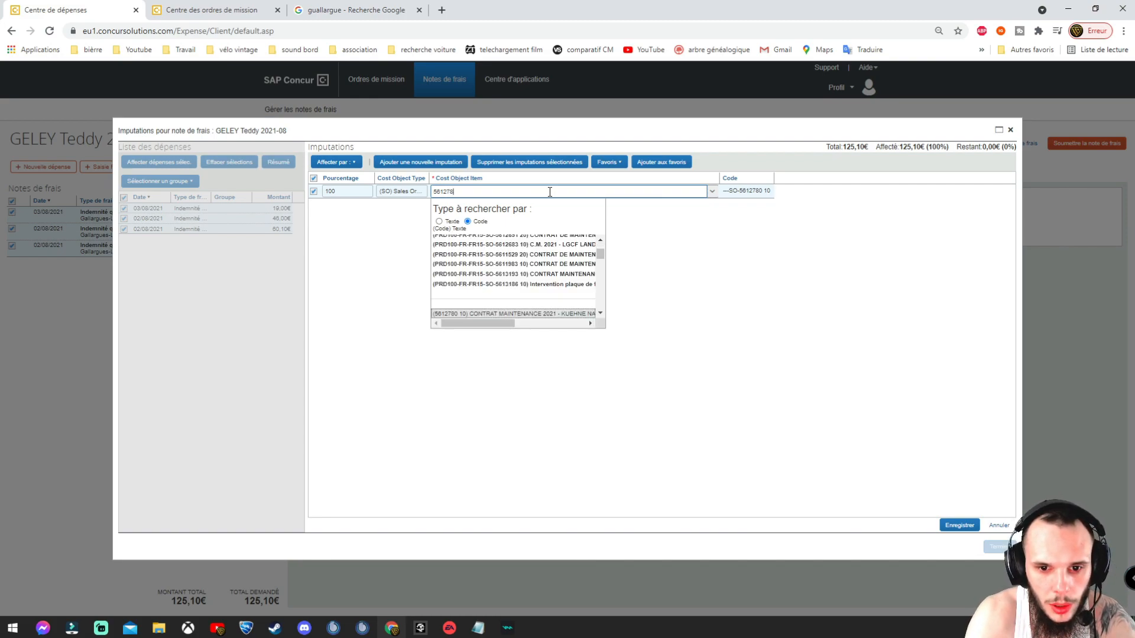
type("0")
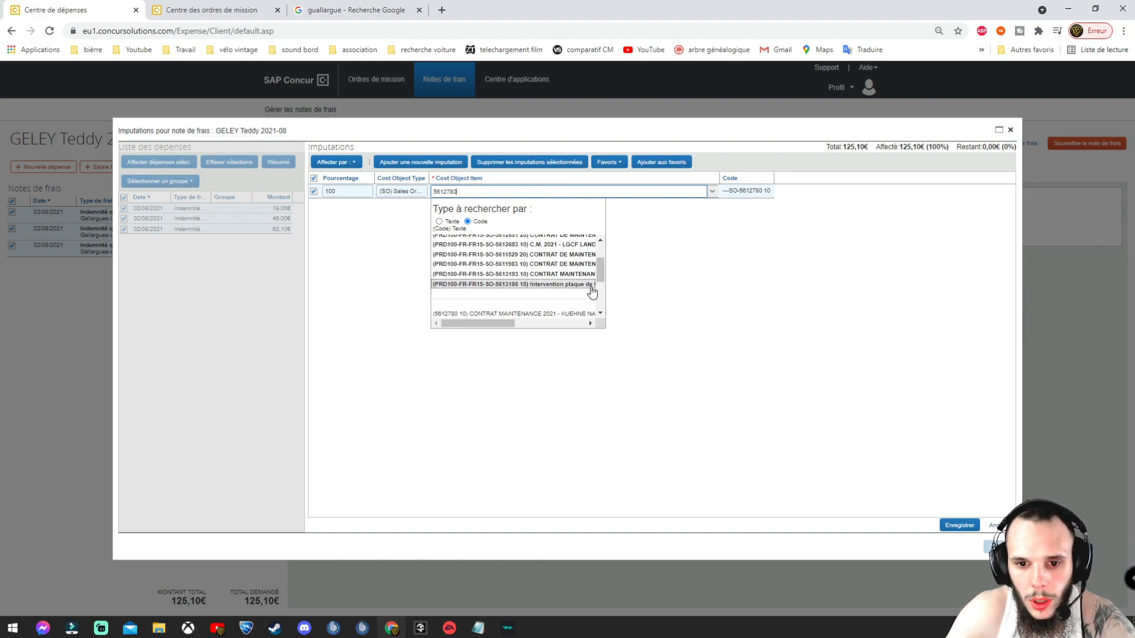
left_click(600, 313)
left_click(600, 313)
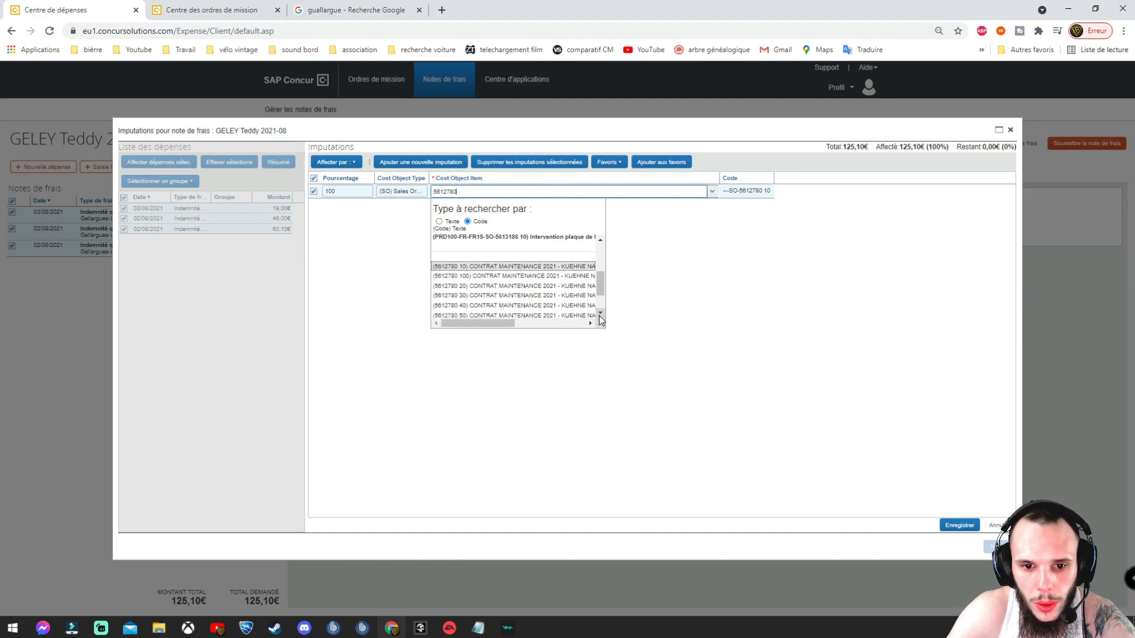
left_click(541, 296)
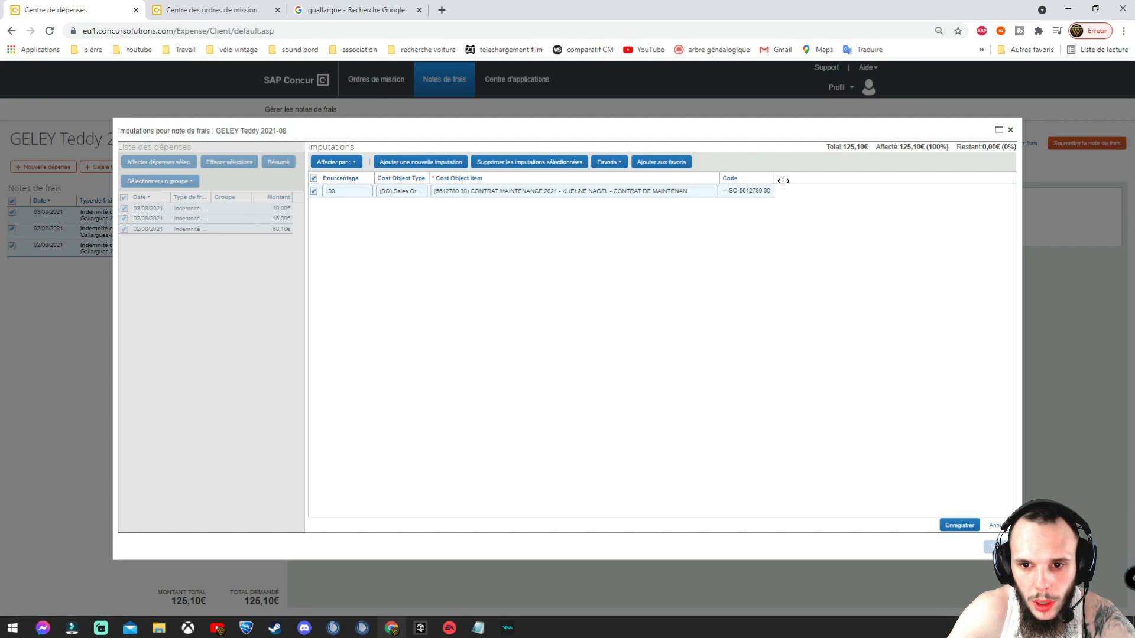
left_click_drag(719, 178, 831, 178)
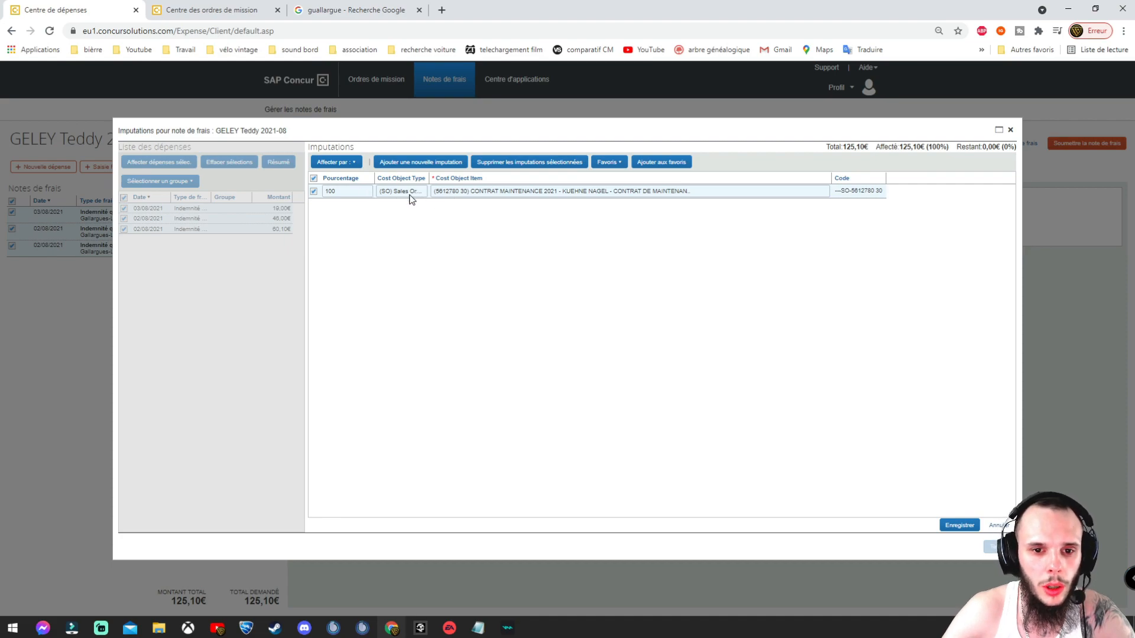
left_click(962, 528)
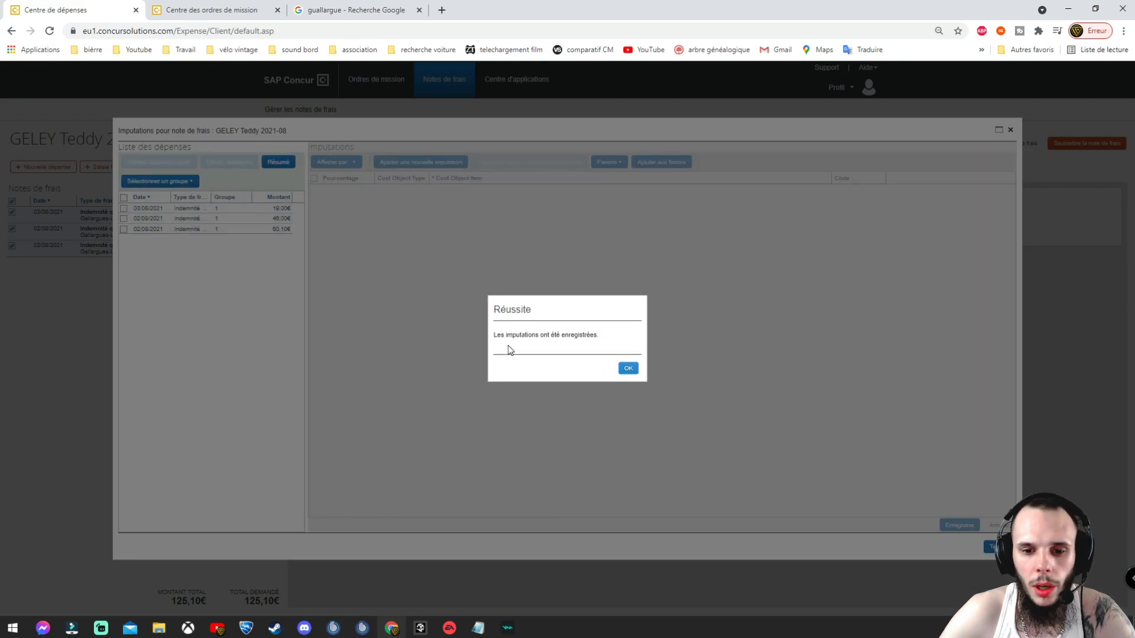
left_click_drag(508, 349, 645, 379)
left_click(629, 369)
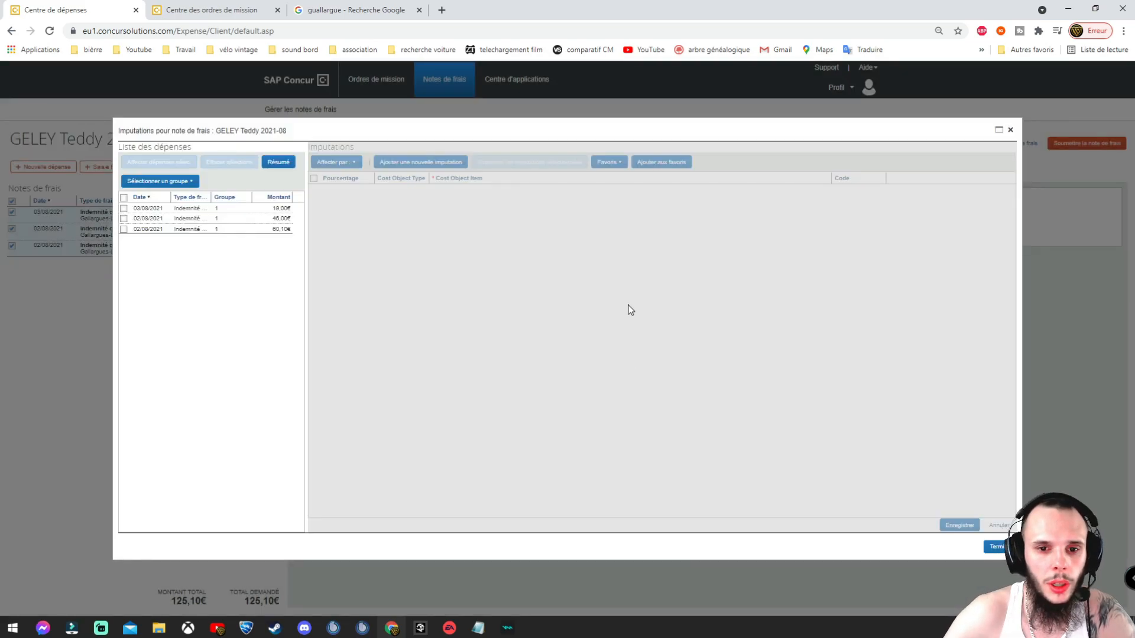
left_click(1002, 547)
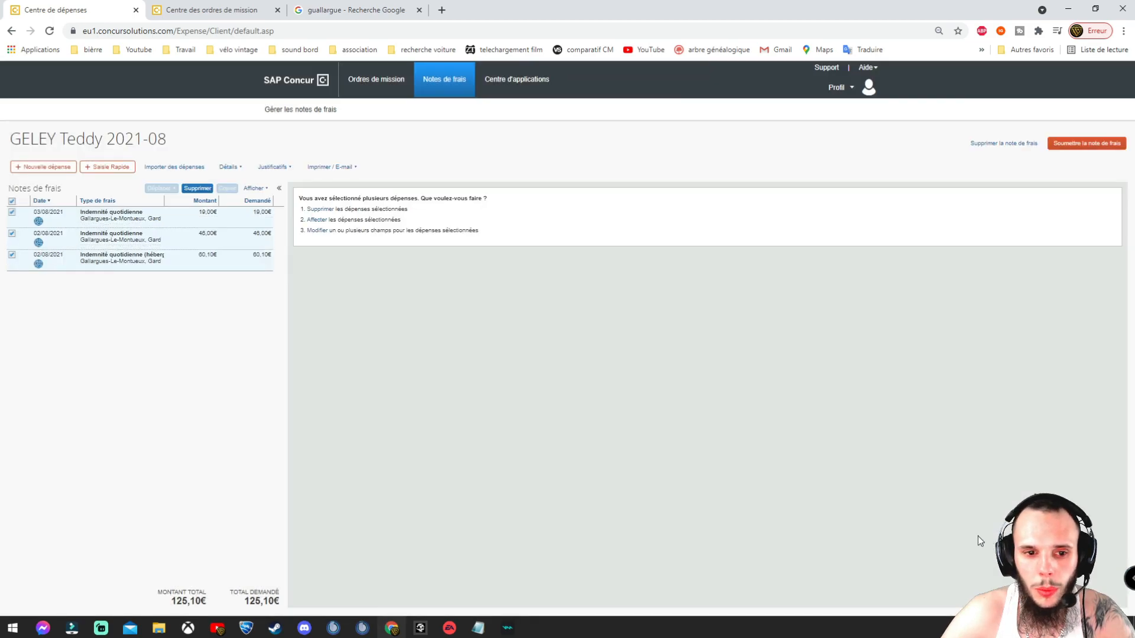
Step: Uncheck all expenses in the report list to show the new-expense panel
mouse_move(38, 221)
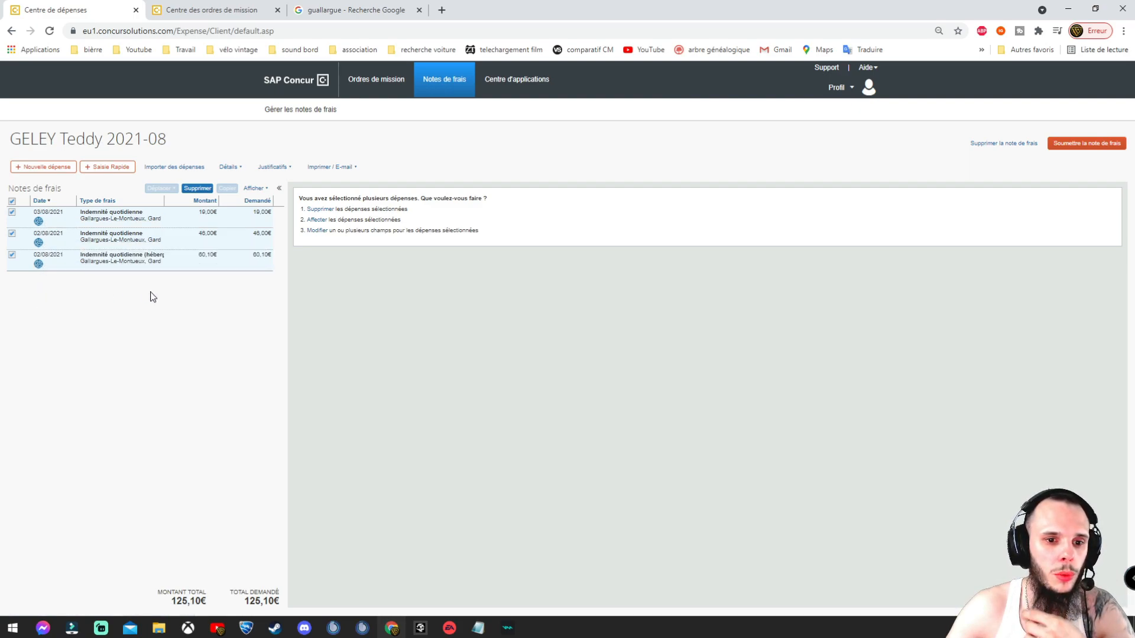
left_click(12, 201)
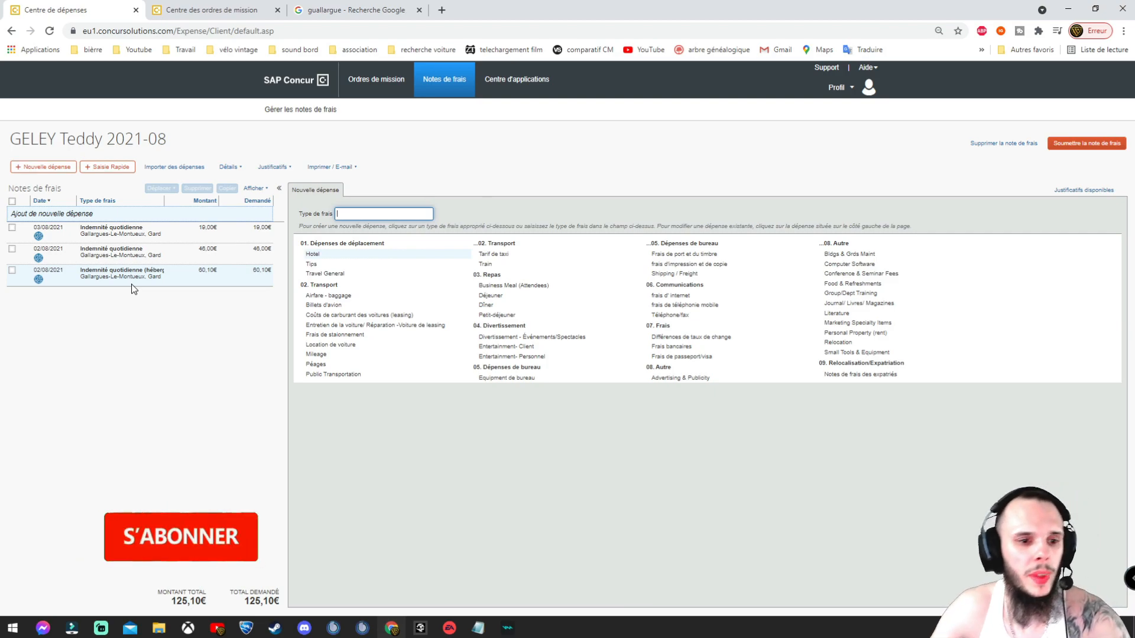
Step: Start a new itinerary to Bussy-Saint-Georges, departing 8:00 and arriving 16:00
left_click(230, 166)
left_click(254, 314)
left_click(734, 295)
type("8:00")
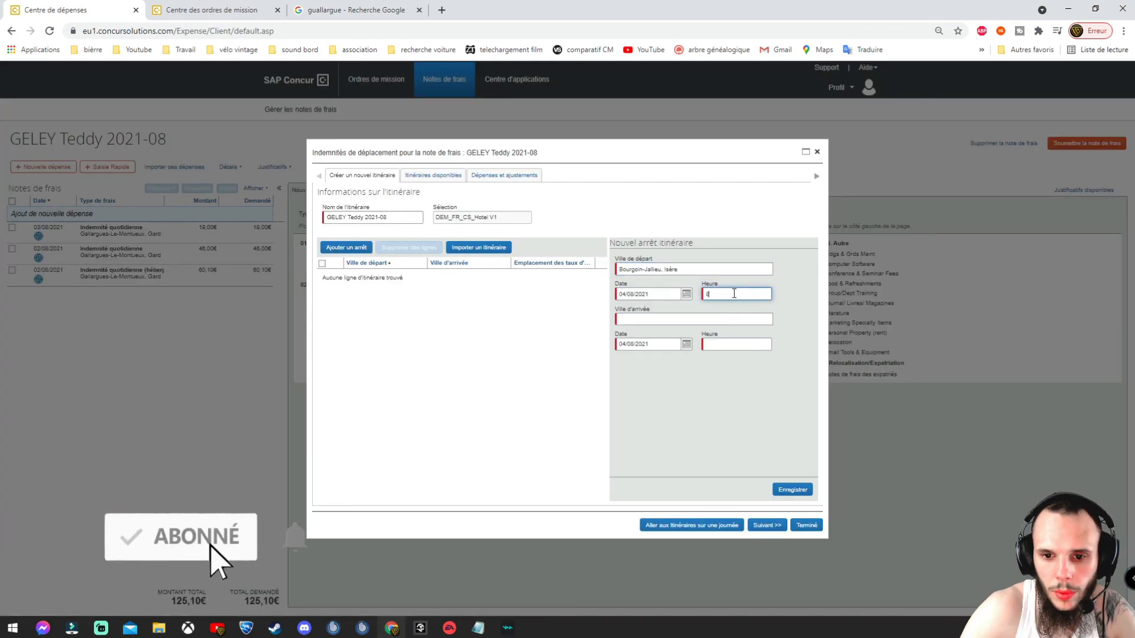
left_click(694, 319)
type("bussy-saint-georges")
left_click(668, 332)
left_click(736, 344)
type("16:00")
left_click(686, 295)
Step: Add the Bussy return leg on 05/08/2021, 14:00 to 20:00, and apply the allowances
left_click(673, 354)
left_click(736, 294)
type("14:00")
left_click(725, 344)
type("20:00")
left_click(789, 490)
left_click(768, 525)
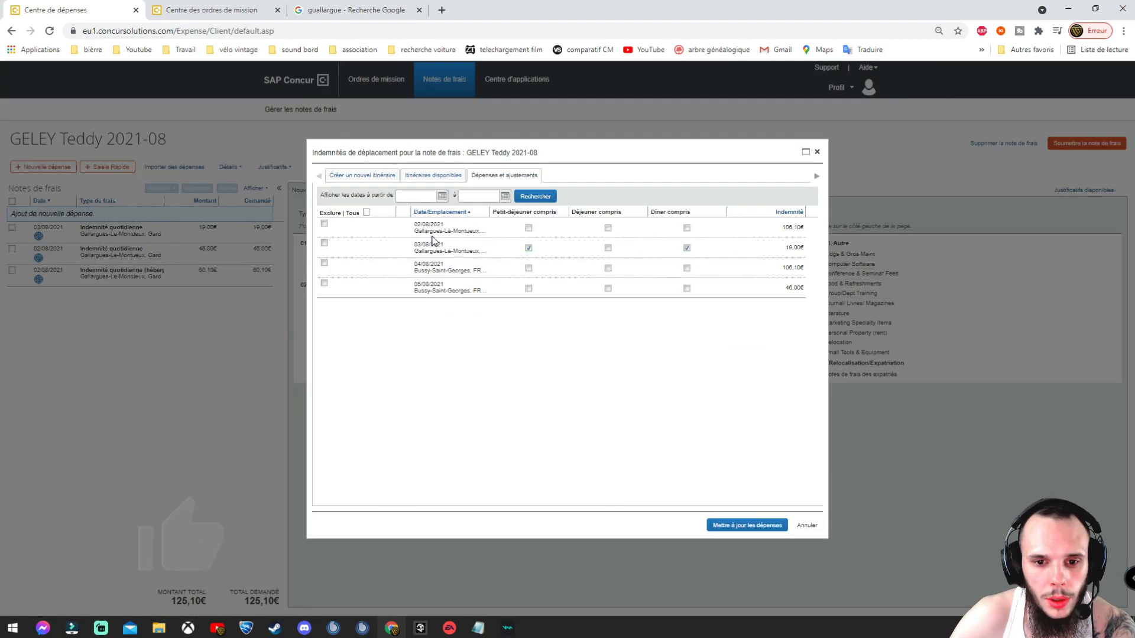
left_click(529, 288)
Step: Select the three new Bussy-Saint-Georges expenses and open their allocations
left_click(747, 526)
left_click(12, 212)
left_click(12, 229)
left_click(12, 246)
left_click(230, 167)
left_click(247, 272)
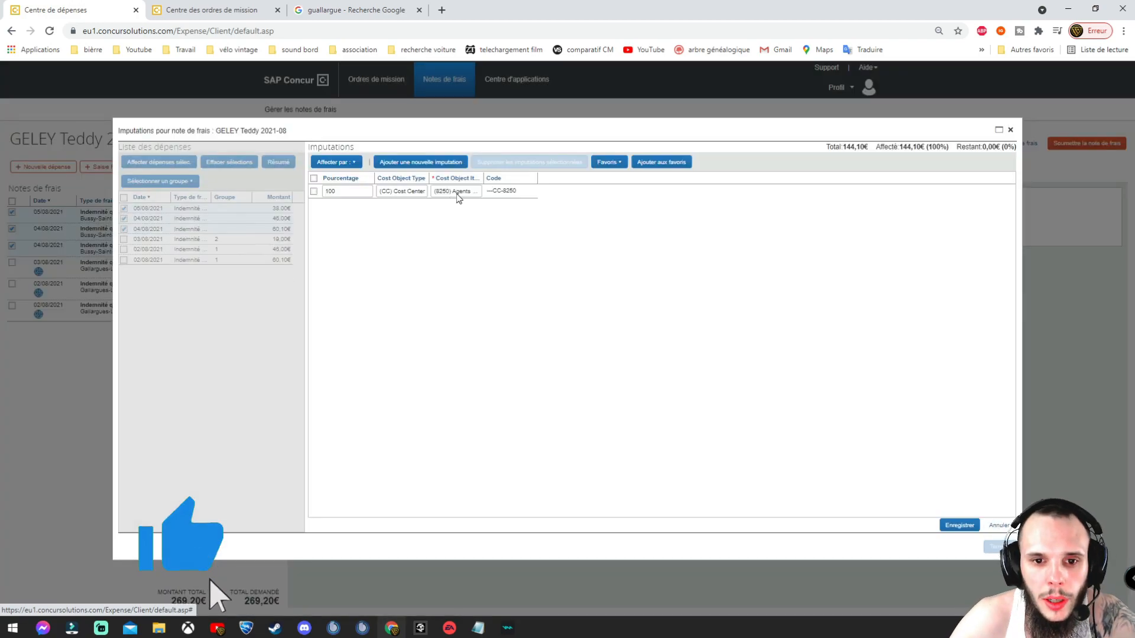
Step: Allocate the Bussy-Saint-Georges expenses to a cost center item and save the allocation
left_click(457, 192)
left_click(601, 241)
left_click(402, 191)
scroll(500, 269, "down", 5)
left_click(469, 303)
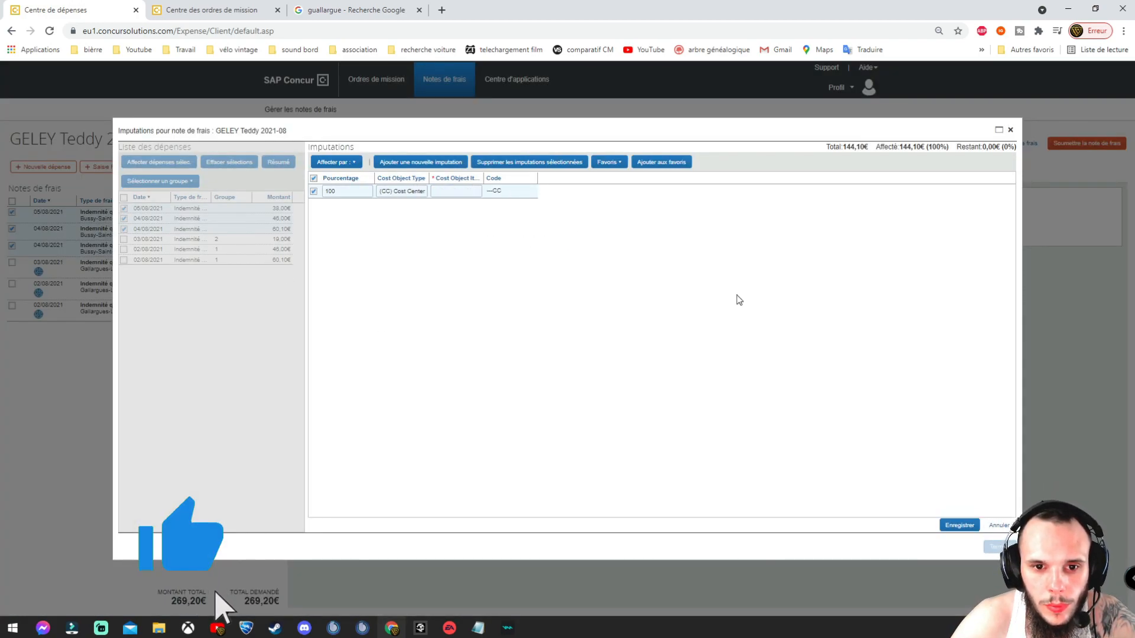
left_click(452, 191)
scroll(503, 266, "down", 10)
scroll(504, 266, "down", 10)
left_click(491, 287)
left_click(960, 526)
left_click(1000, 547)
Step: Start an itinerary from Bourgoin-Jallieu, Isère on 09/08/2021 at 8:00 to Albi, arriving 15:00
left_click(230, 167)
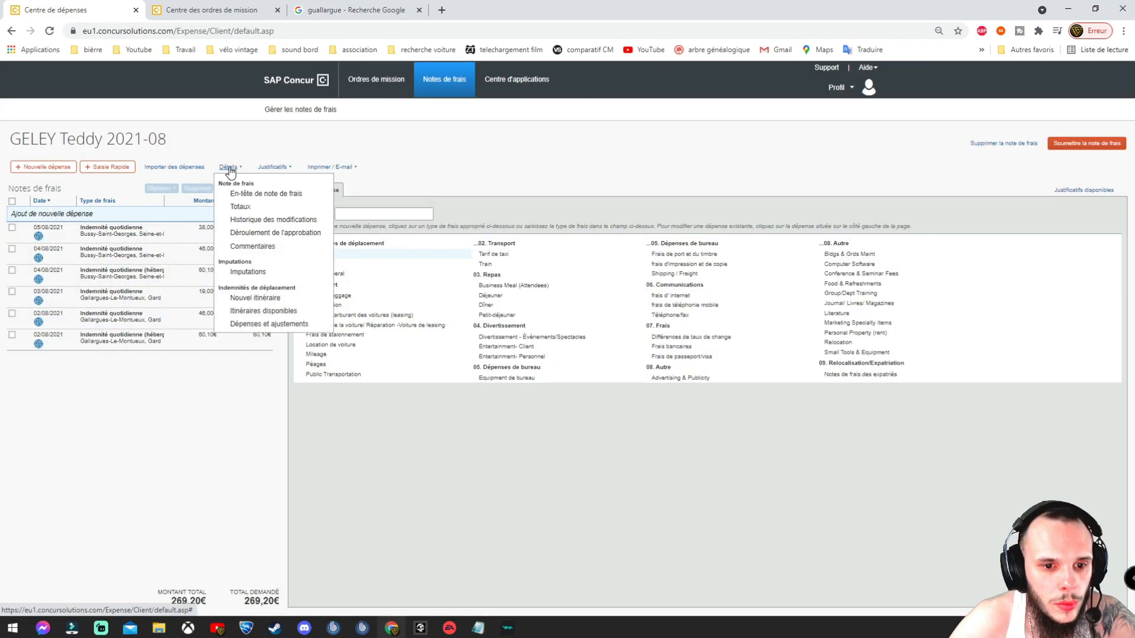
left_click(259, 297)
left_click(651, 269)
type("Bourgoin-Jallieu, Isère")
left_click(687, 294)
left_click(624, 366)
left_click(713, 294)
type("8:00")
left_click(642, 319)
type("albi")
left_click(639, 333)
left_click(717, 344)
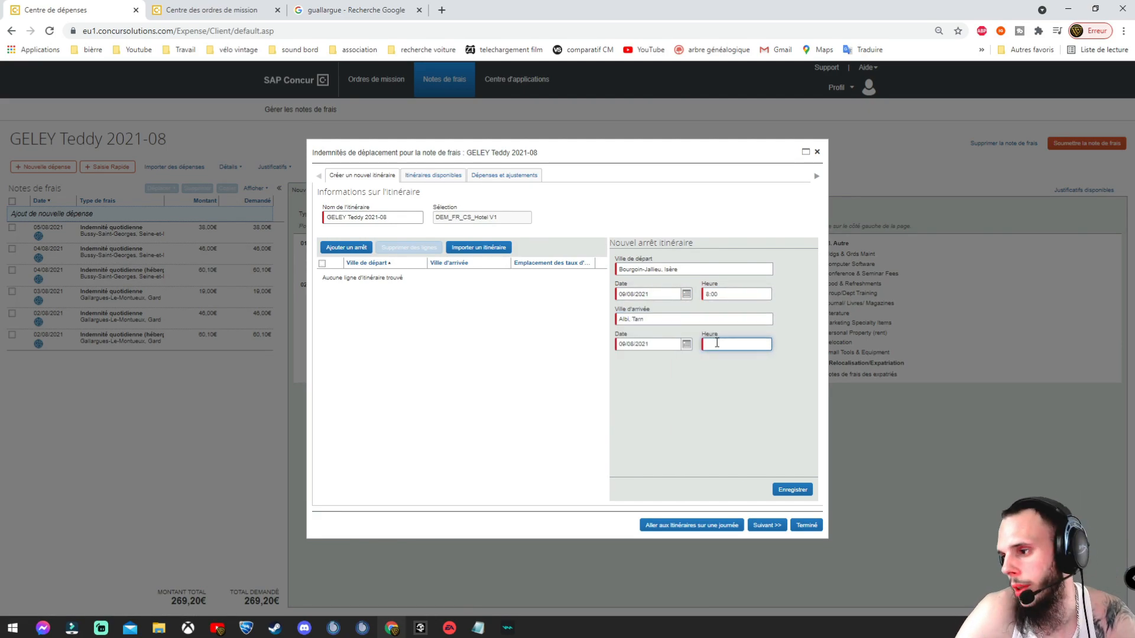
type("15:00")
left_click(793, 489)
left_click(687, 295)
Step: Add the Albi return leg on 12/08/2021, 16:00 to 21:00, and apply the allowances
left_click(717, 294)
type("16:00")
left_click(720, 343)
type("21:00")
left_click(793, 490)
left_click(767, 526)
left_click(529, 368)
Step: Select the new Albi expenses and open their allocations
left_click(747, 526)
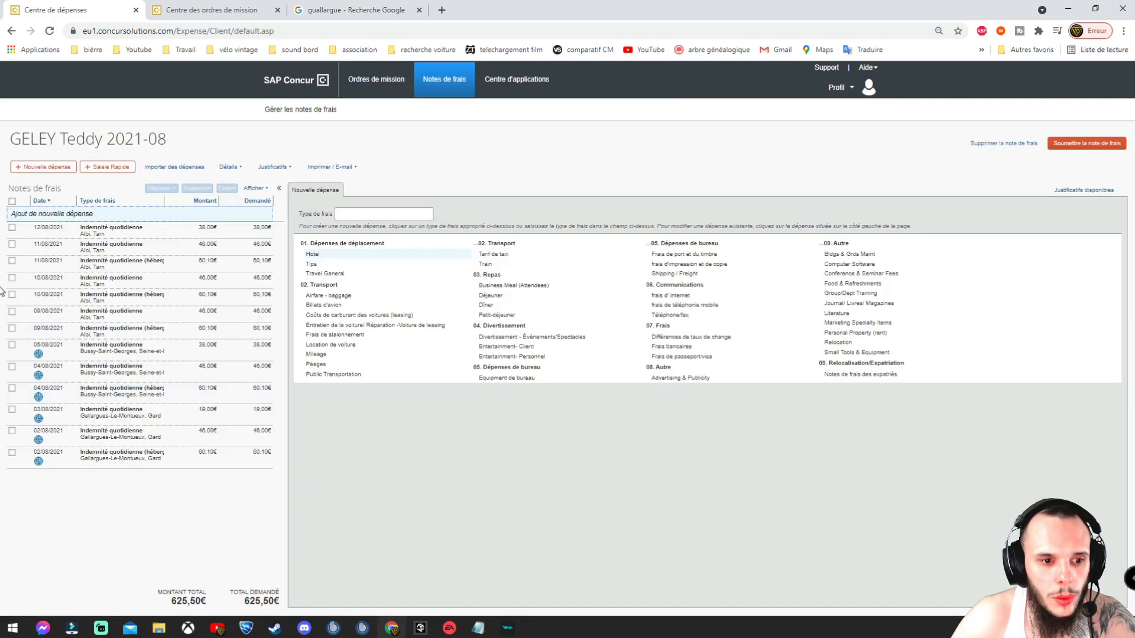
left_click(12, 313)
left_click(12, 263)
left_click(12, 213)
left_click(230, 168)
left_click(248, 273)
left_click(478, 628)
left_click(455, 191)
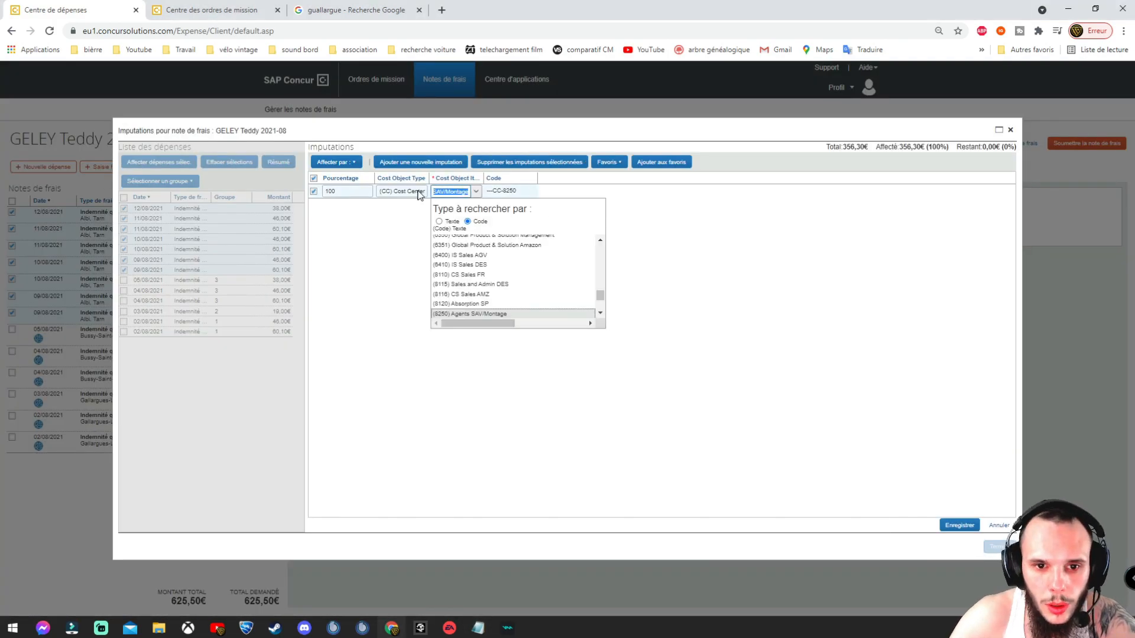
Step: Allocate the Albi expenses to the Albi trip's sales order item and save
left_click(402, 191)
left_click(413, 251)
left_click(452, 192)
type("5613")
mouse_move(478, 629)
left_click(461, 570)
left_click(460, 192)
type("0500")
scroll(520, 272, "down", 5)
left_click(466, 192)
left_click_drag(602, 254, 602, 313)
left_click(520, 295)
left_click(960, 526)
left_click(621, 374)
left_click(999, 546)
Step: Start a Thones itinerary, 07:00 departure and 12:00 arrival, and advance to its daily allowances
left_click(231, 167)
left_click(241, 271)
left_click(694, 320)
type("Thones")
left_click(651, 331)
left_click(722, 293)
type("07:00")
left_click(736, 344)
type("12:00")
left_click(793, 489)
left_click(767, 525)
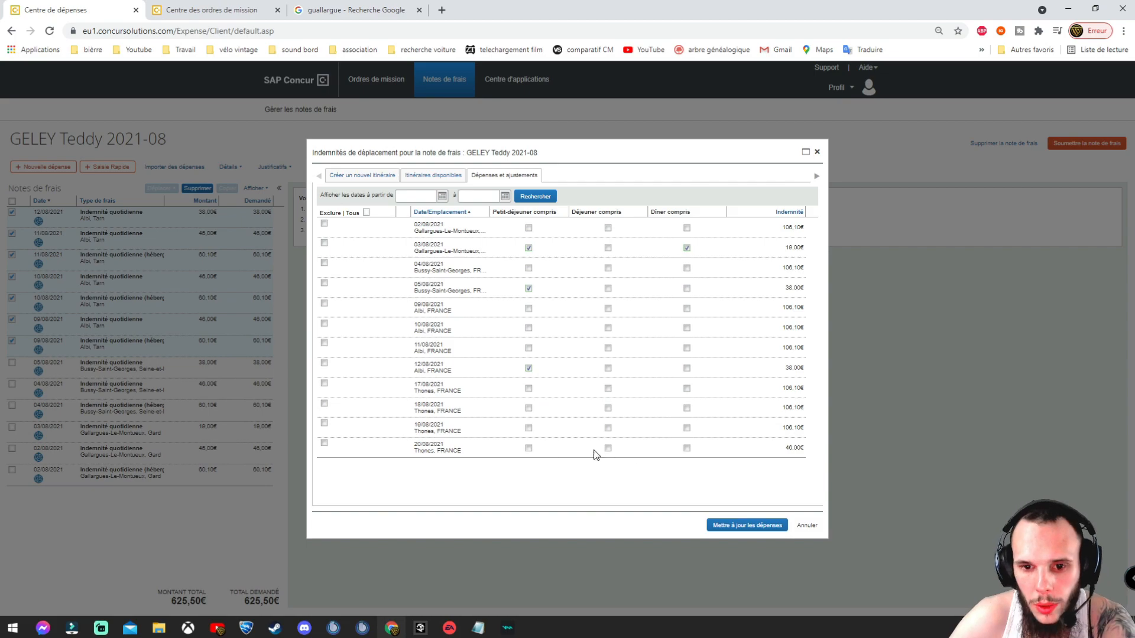
Step: Add the first itinerary stop arriving in Thones at 9
left_click(735, 525)
left_click(276, 168)
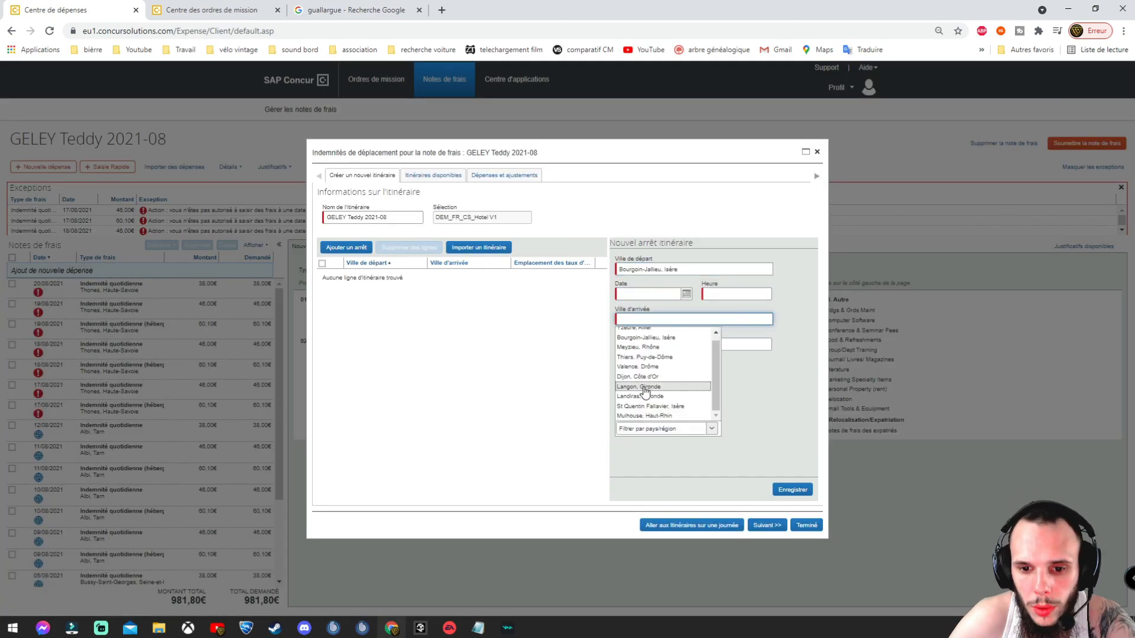
left_click(650, 335)
left_click(736, 344)
type("9")
left_click(793, 490)
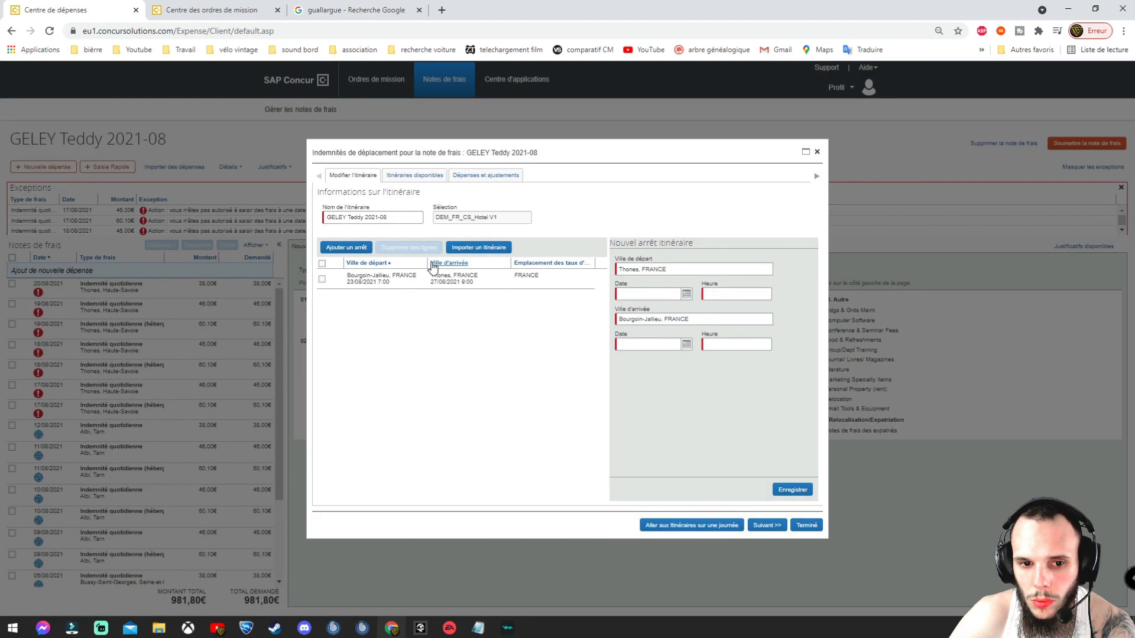
left_click(650, 294)
Step: Set the return stop's arrival date and apply the calculated daily allowances to the report
left_click(499, 278)
left_click(644, 370)
left_click(347, 248)
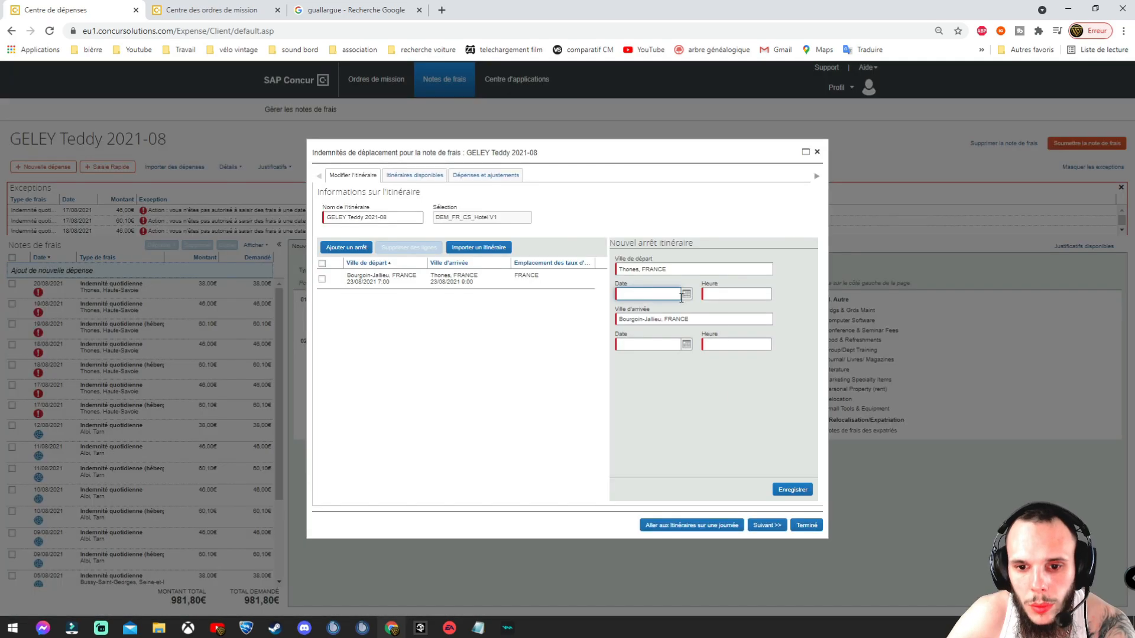
left_click(792, 489)
left_click(767, 525)
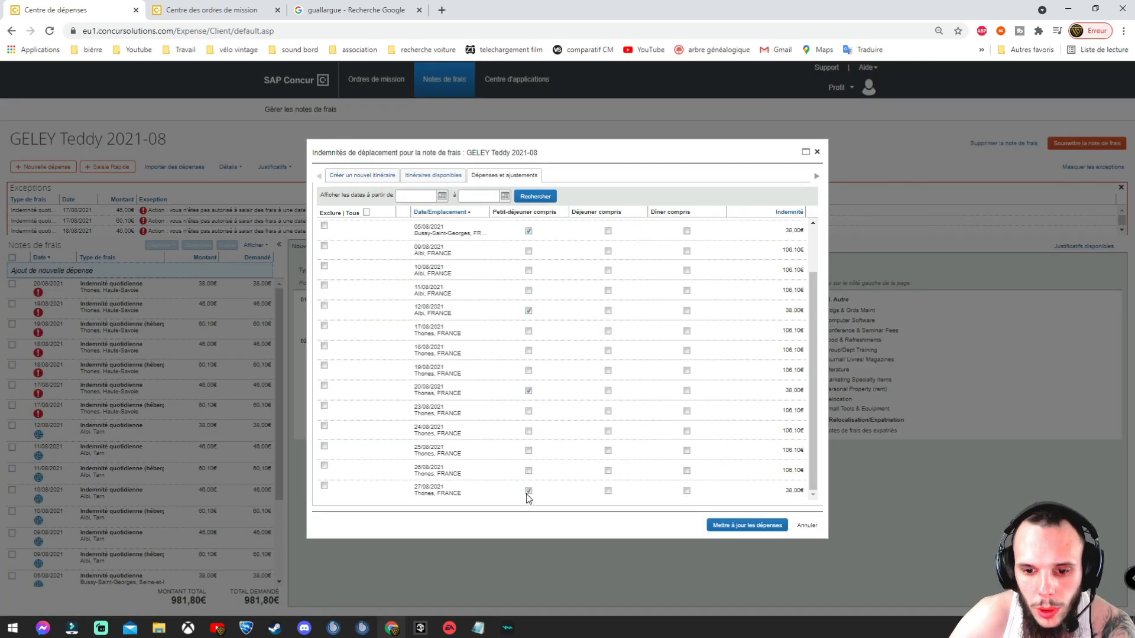
left_click(747, 525)
Step: Allocate three ticked Thones allowances, including 17/08, to the sales-order cost object matching 561274
scroll(52, 258, "down", 3)
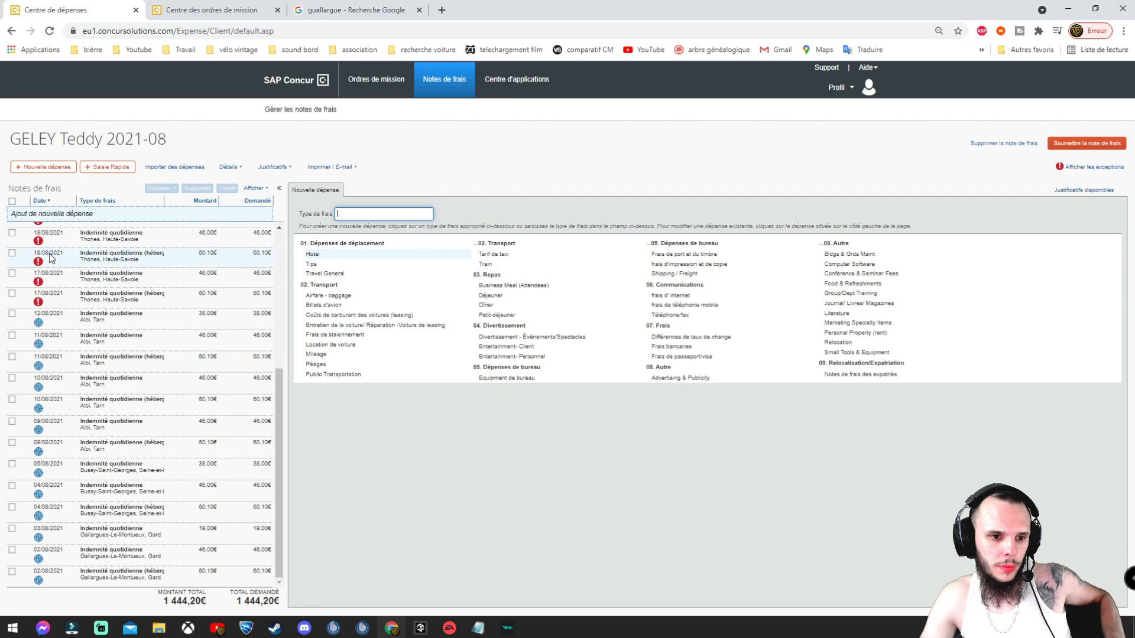
scroll(51, 259, "up", 5)
left_click(12, 531)
left_click(13, 455)
left_click(12, 394)
left_click(349, 221)
left_click(420, 192)
left_click(476, 191)
left_click(478, 628)
left_click(464, 191)
type("561274")
left_click(489, 208)
left_click(960, 525)
Step: Select the 23/08 through 27/08 Thones allowance rows
left_click(568, 357)
left_click(999, 547)
left_click(12, 201)
left_click(12, 374)
left_click(12, 354)
left_click(12, 333)
left_click(13, 212)
Step: Allocate the selected allowances to SO cost object 5612749 20
left_click(318, 220)
left_click(479, 628)
left_click(414, 191)
left_click(452, 191)
type("5612749")
scroll(511, 306, "down", 2)
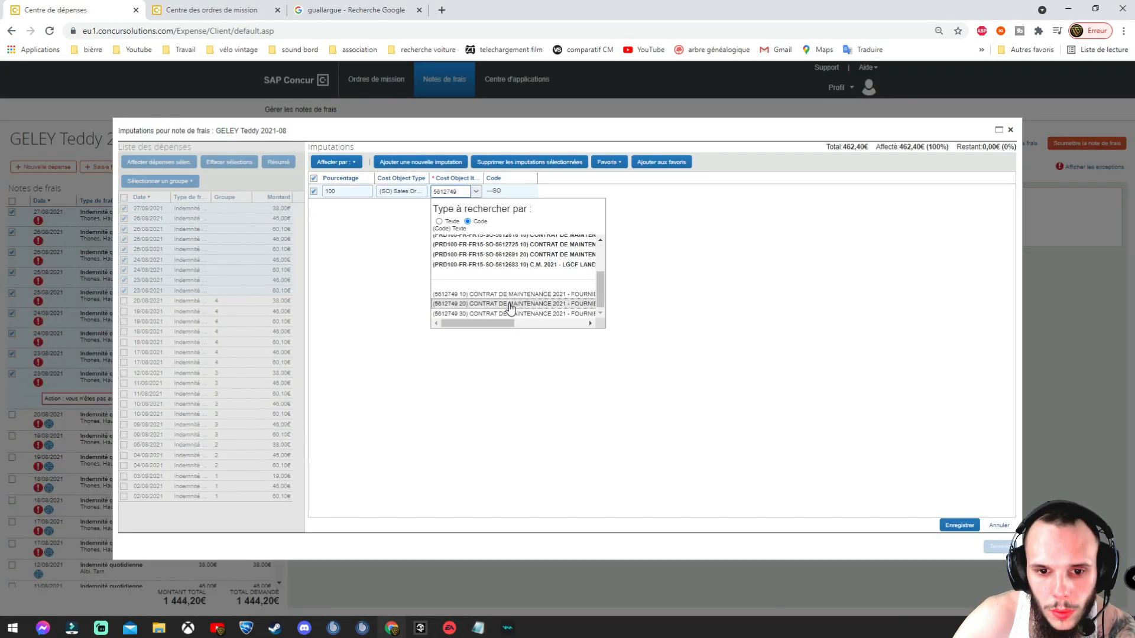
left_click(510, 306)
left_click(960, 525)
Step: Check the two 25/08 allowances, then untick them again
left_click(567, 356)
left_click(999, 547)
left_click(12, 298)
left_click(12, 276)
left_click(13, 277)
left_click(12, 299)
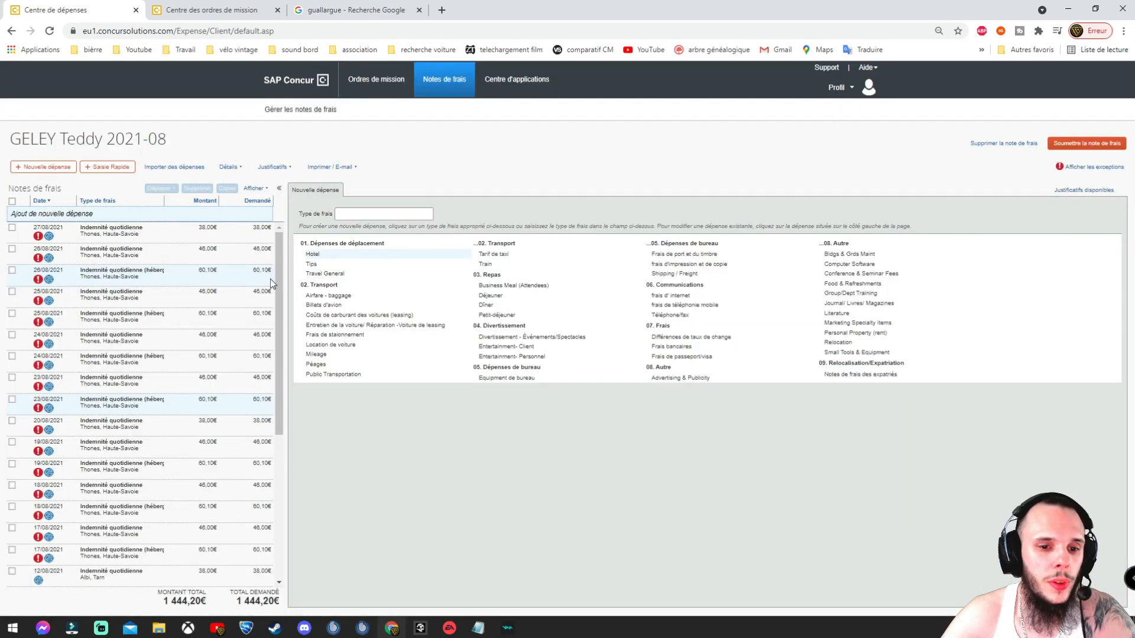
Step: Check today's date on the system calendar against the report's expense dates
left_click_drag(279, 279, 297, 424)
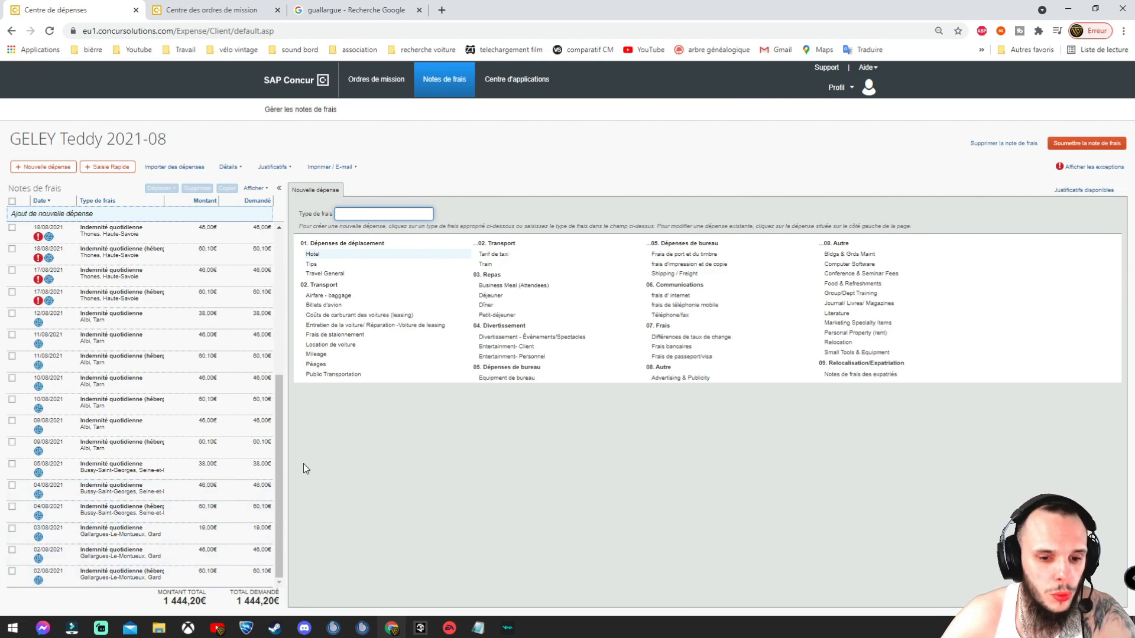
left_click_drag(282, 471, 282, 328)
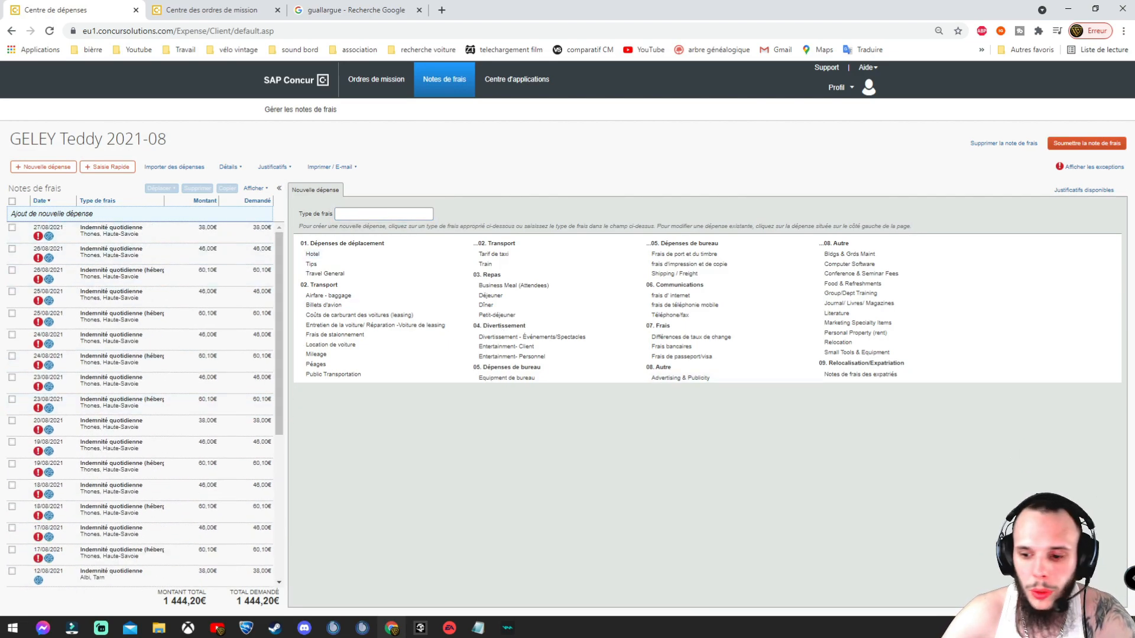
left_click(1095, 628)
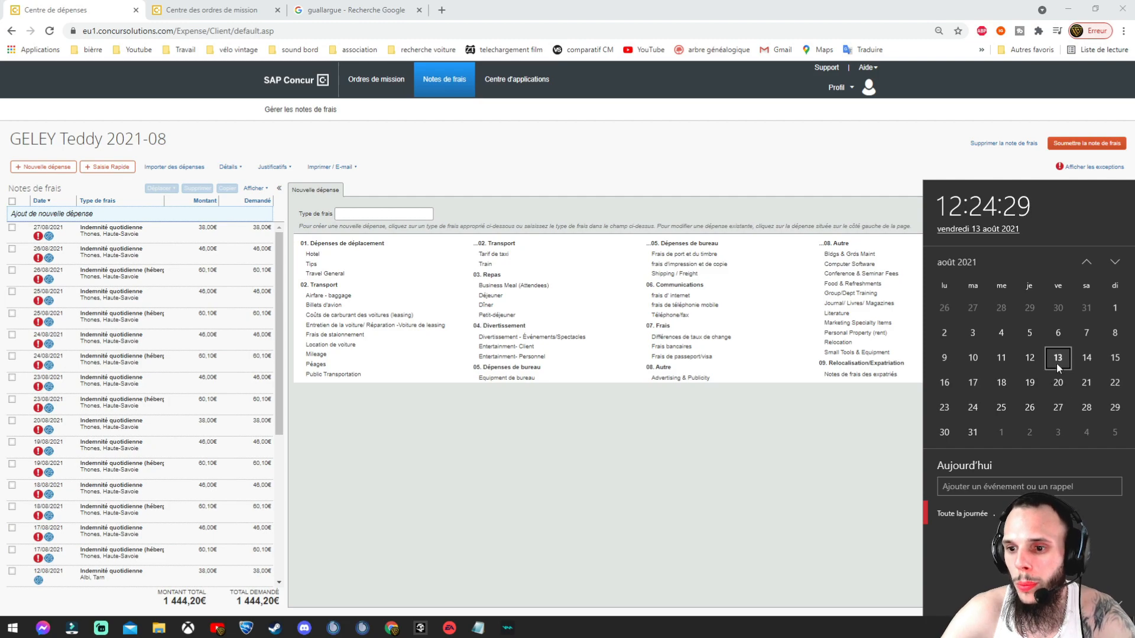
scroll(121, 456, "down", 2)
scroll(121, 455, "down", 1)
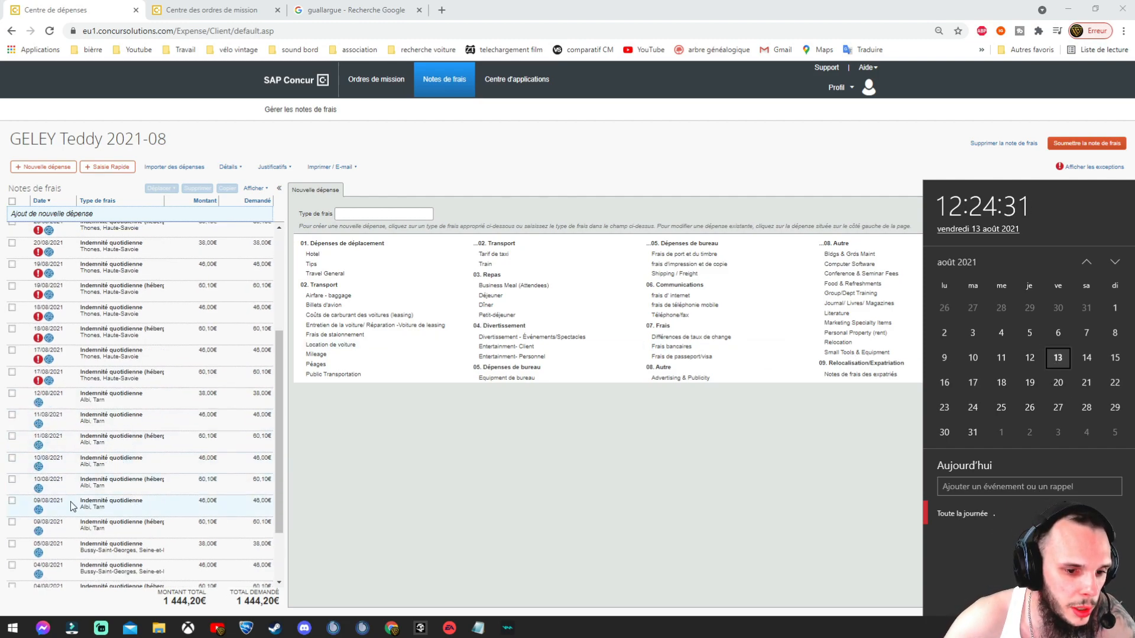
scroll(58, 407, "down", 2)
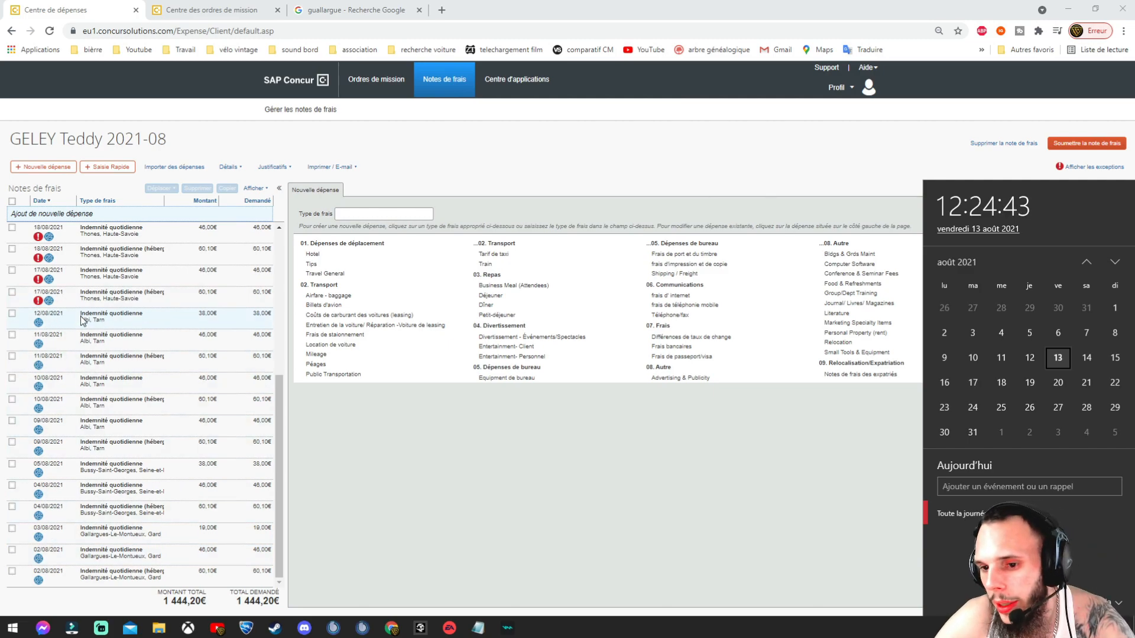
scroll(83, 320, "up", 5)
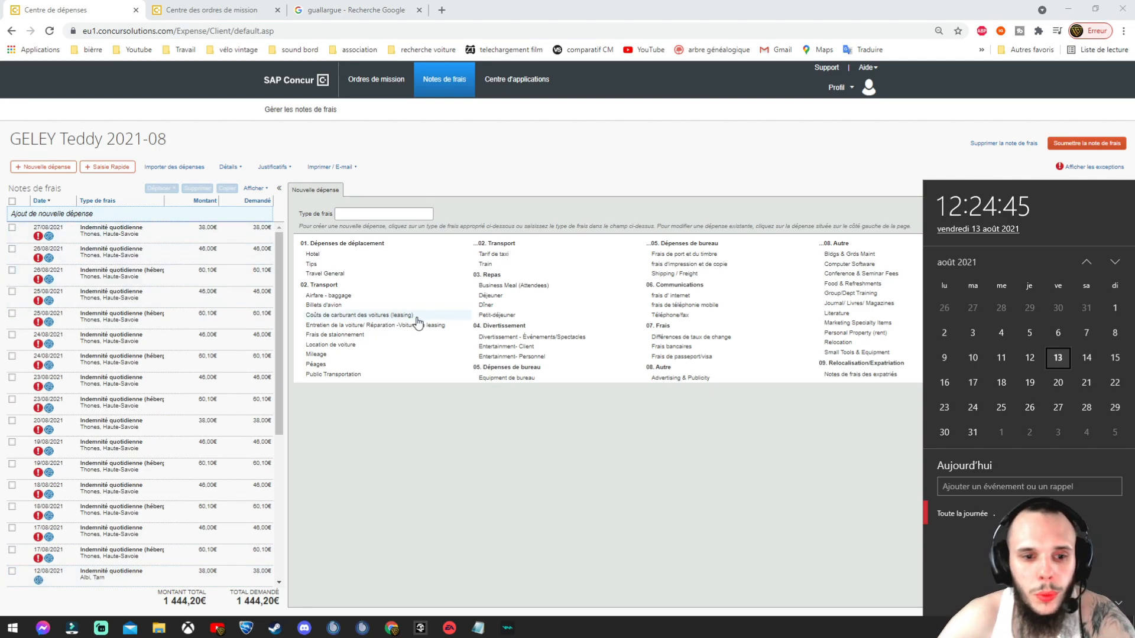
left_click(589, 452)
Step: Recheck the date and open the 17/08/2021 lodging allowance expense flagged as future-dated
left_click_drag(278, 352, 278, 446)
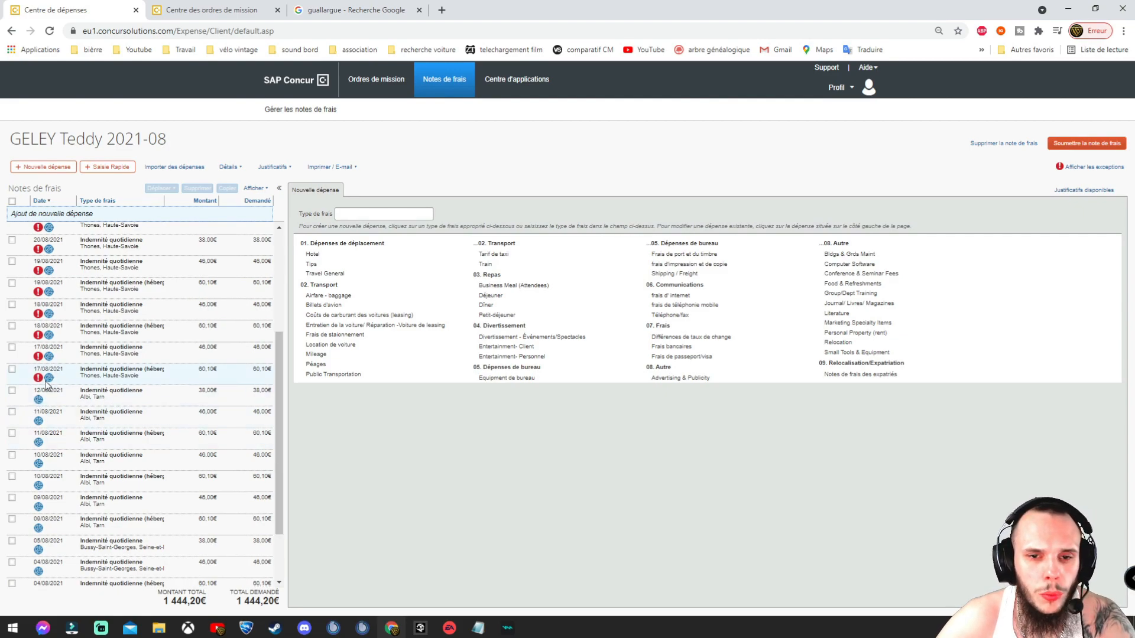
mouse_move(47, 383)
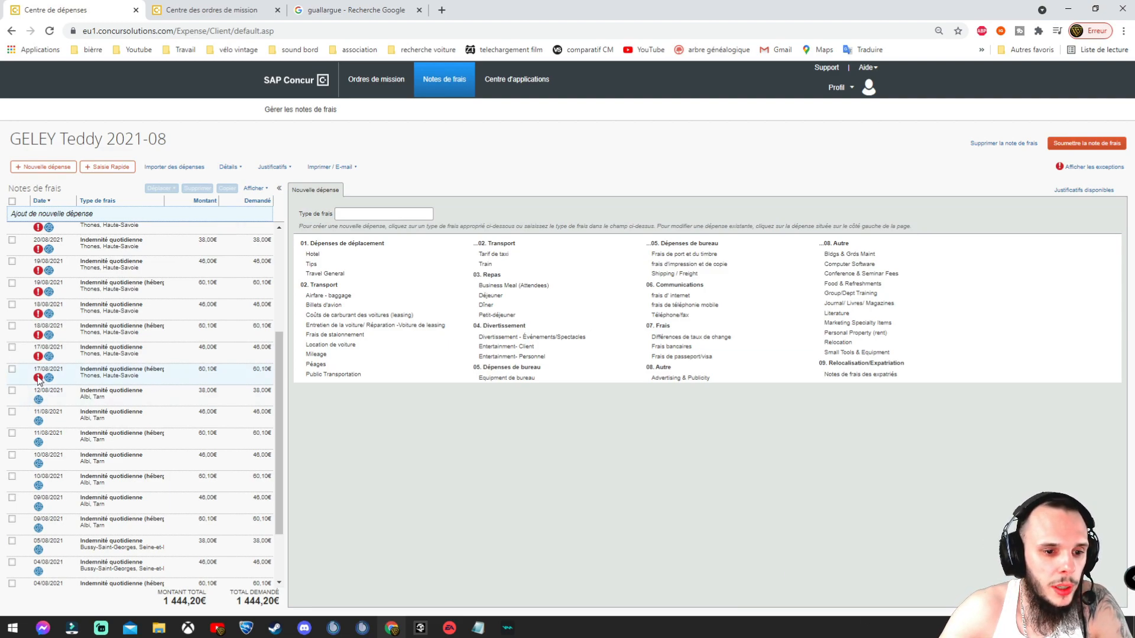
scroll(49, 269, "up", 3)
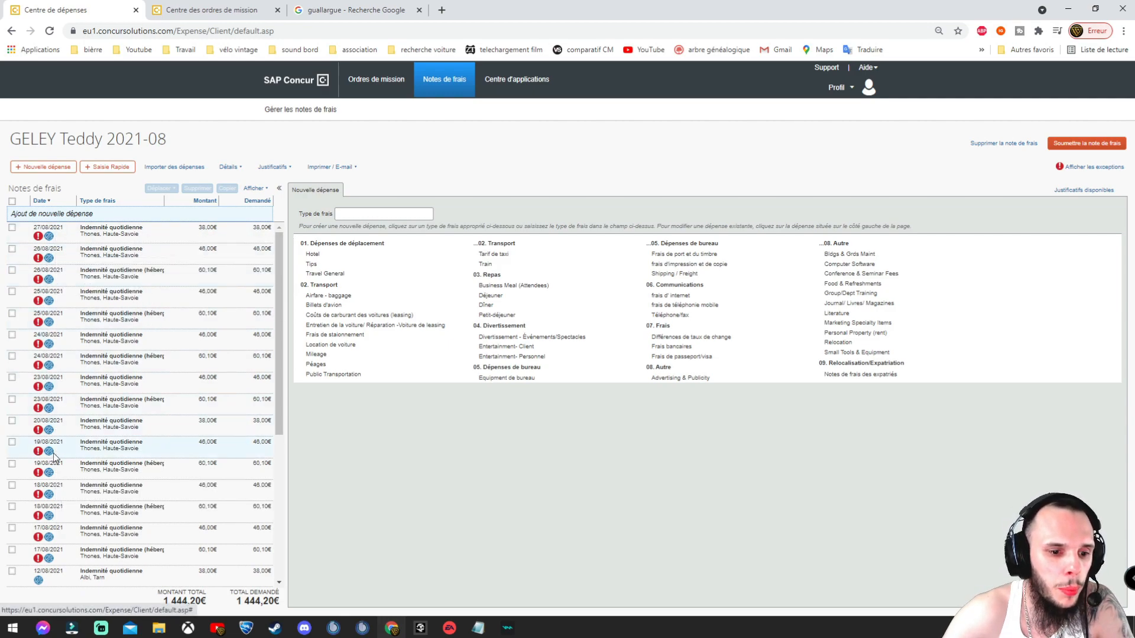
scroll(56, 452, "down", 2)
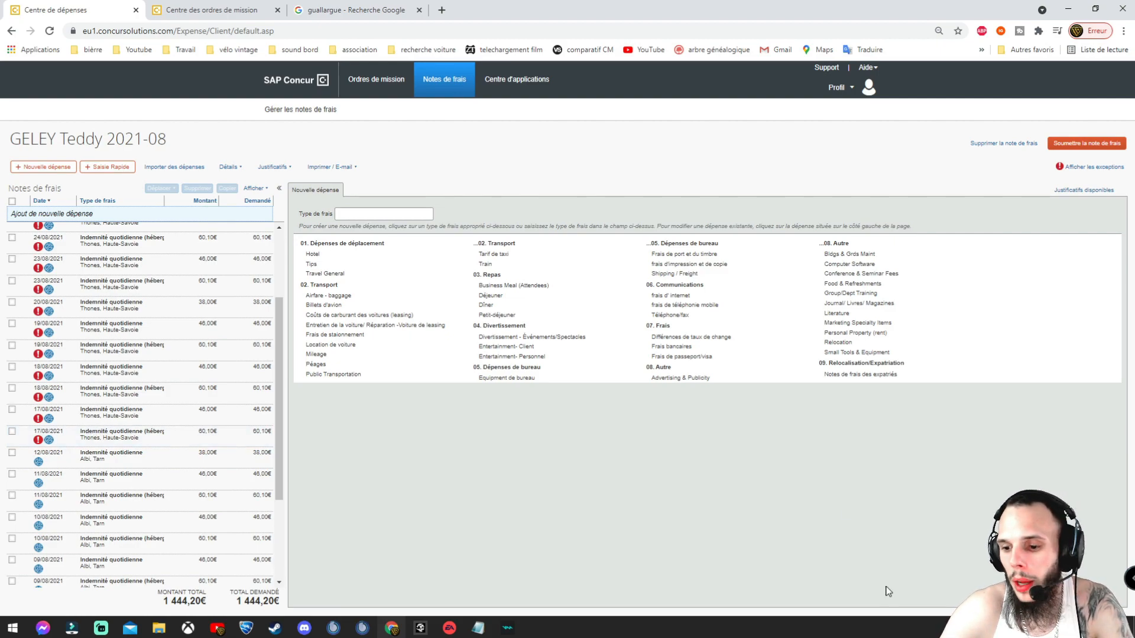
left_click(1089, 628)
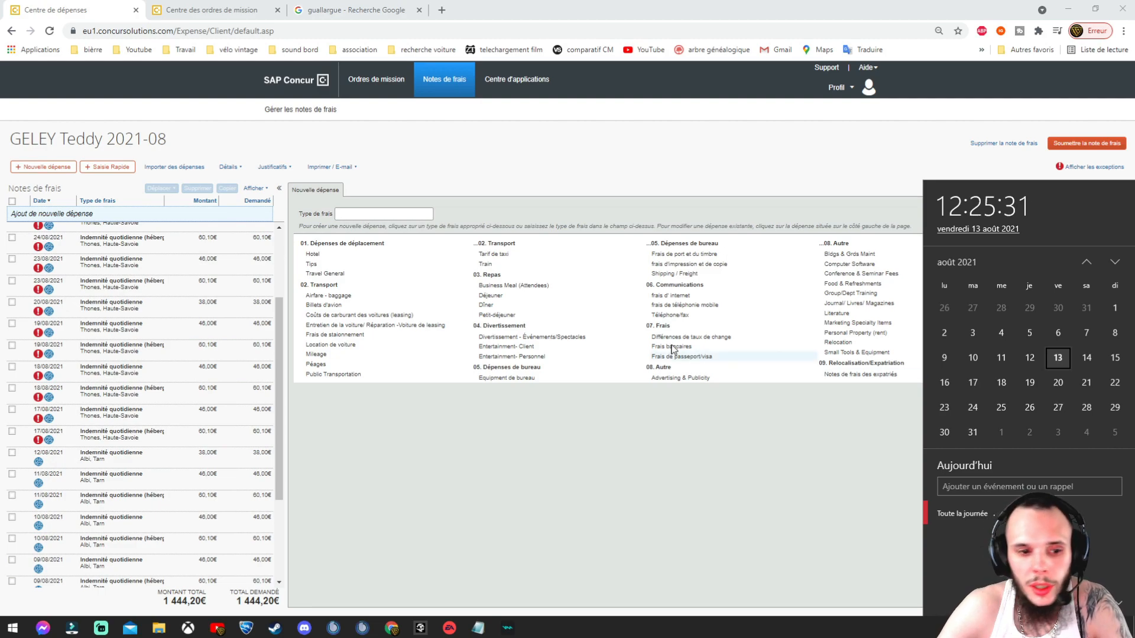
left_click(12, 432)
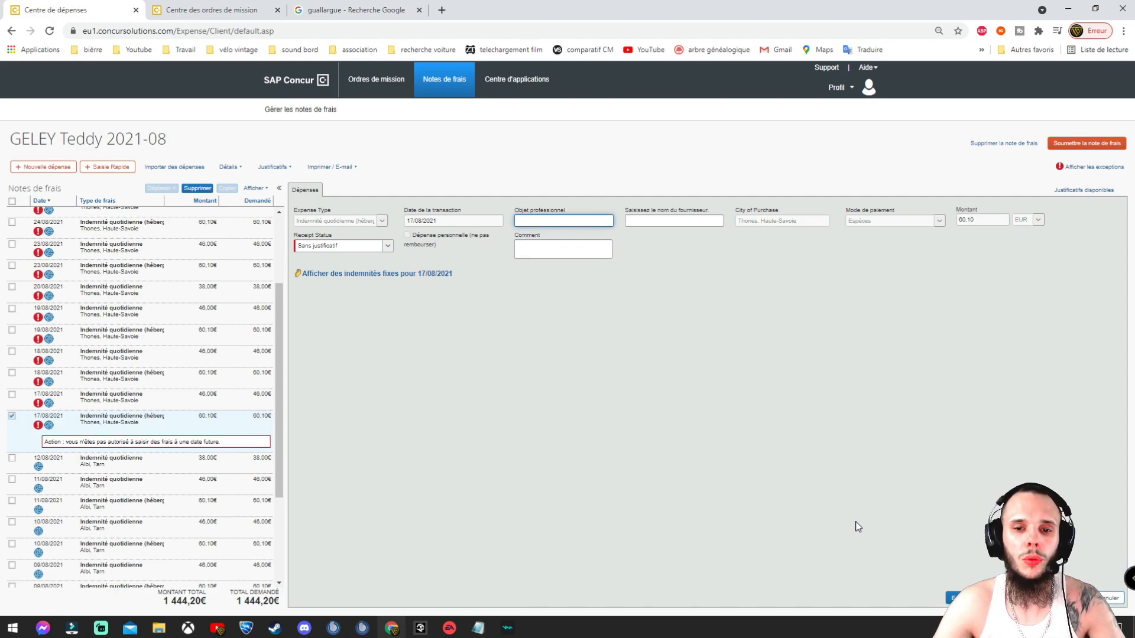
Step: Start a comment on the 17/08 Thones allowance, then untick its row to close it
left_click(778, 383)
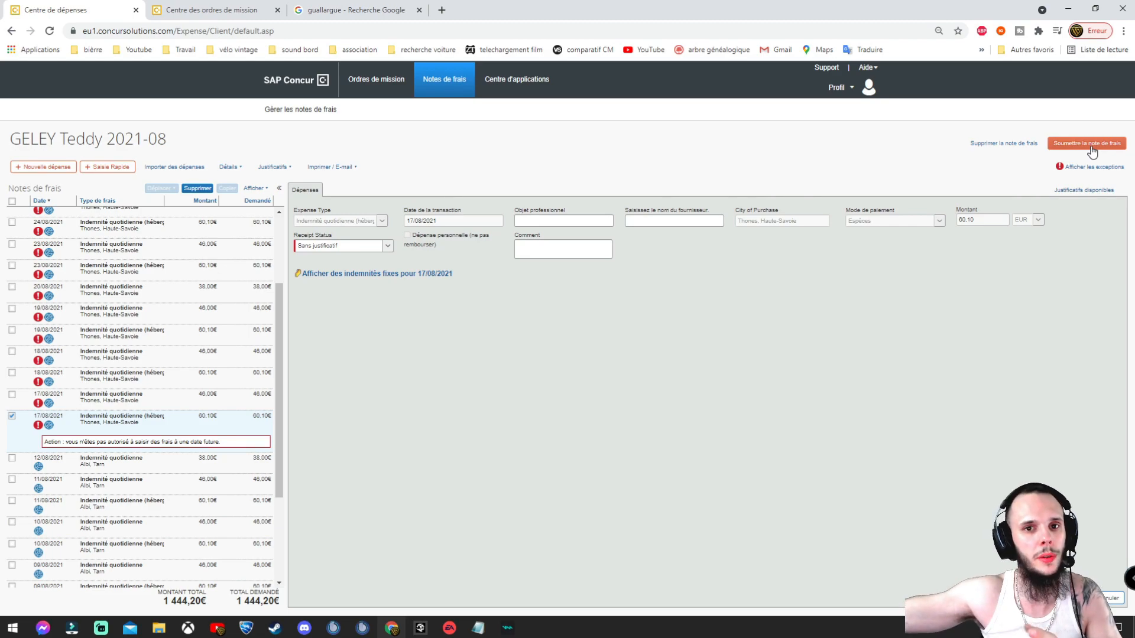
left_click(532, 252)
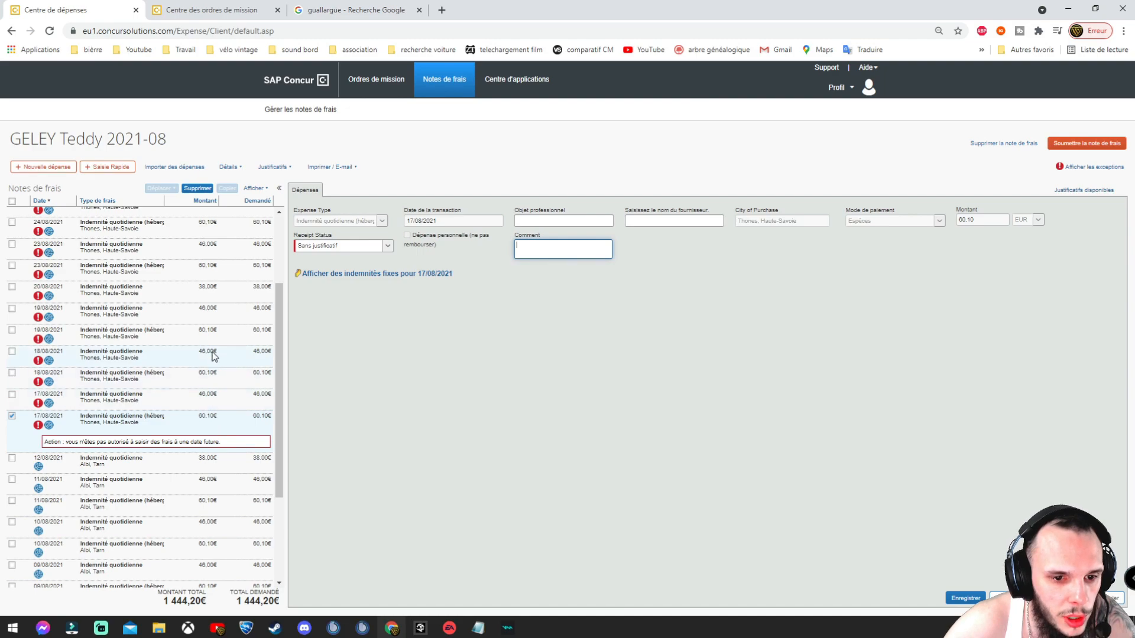
left_click_drag(278, 312, 266, 414)
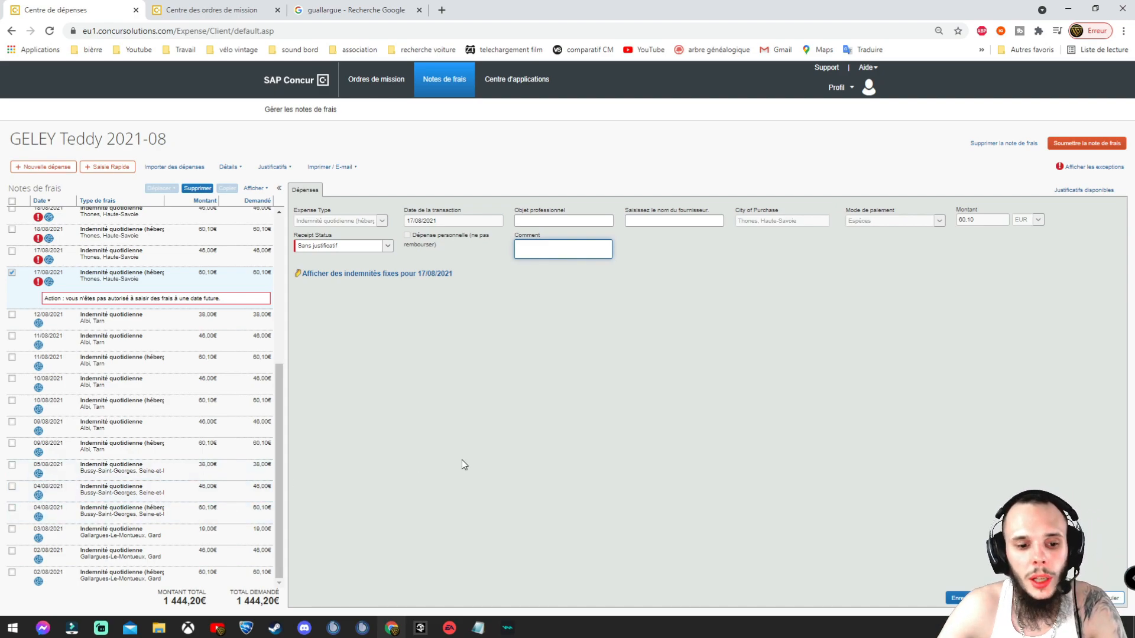
scroll(171, 408, "up", 3)
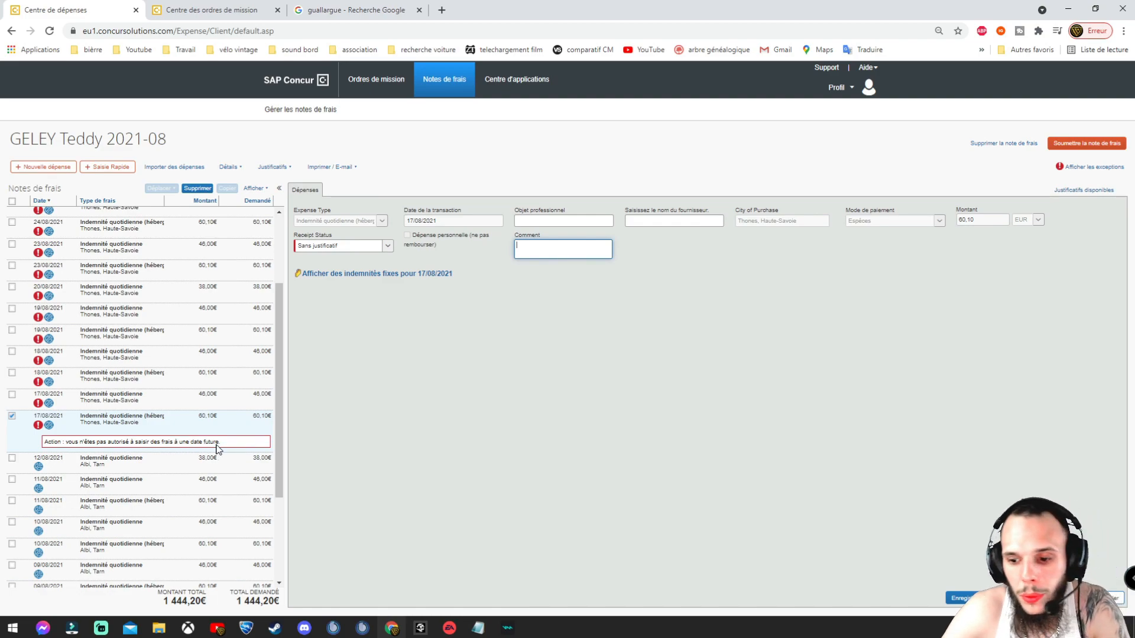
left_click(12, 416)
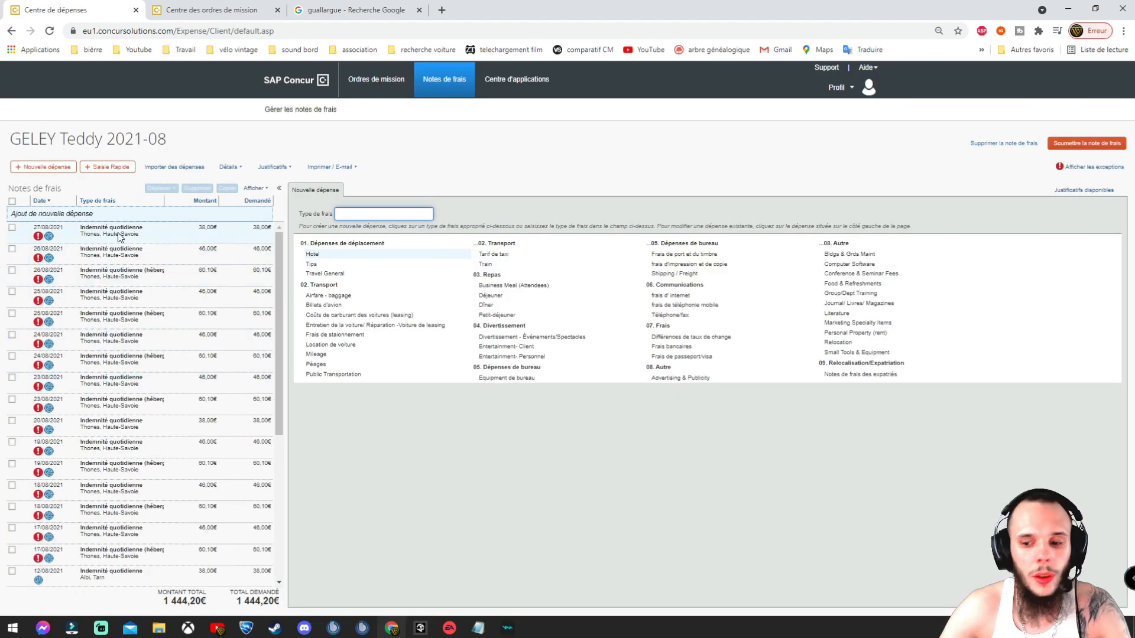
left_click(1106, 627)
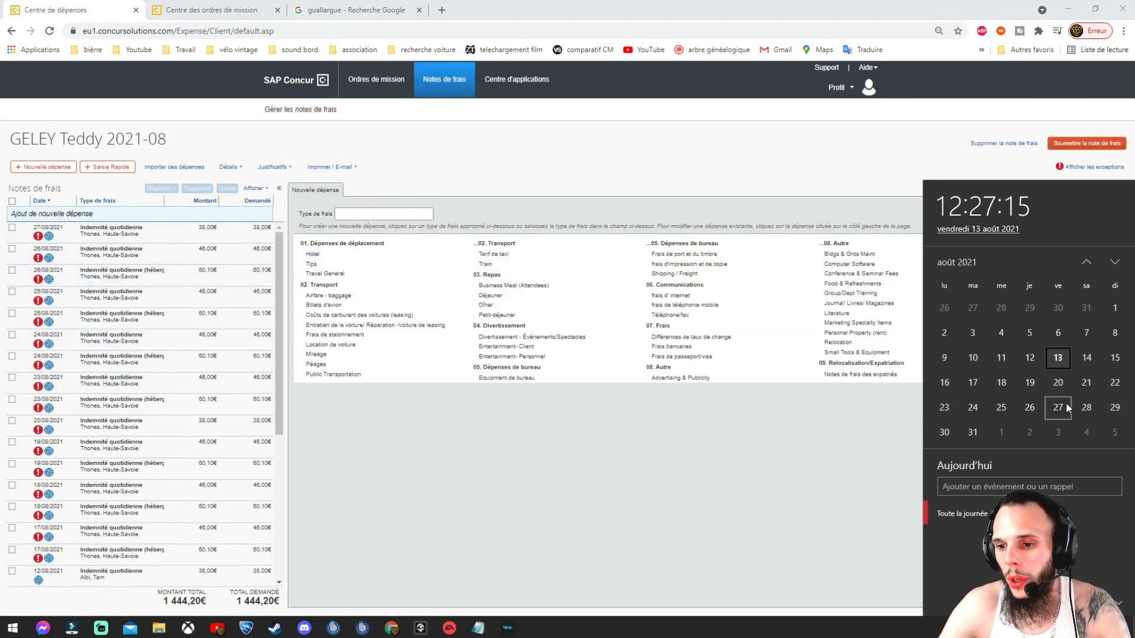
left_click(492, 449)
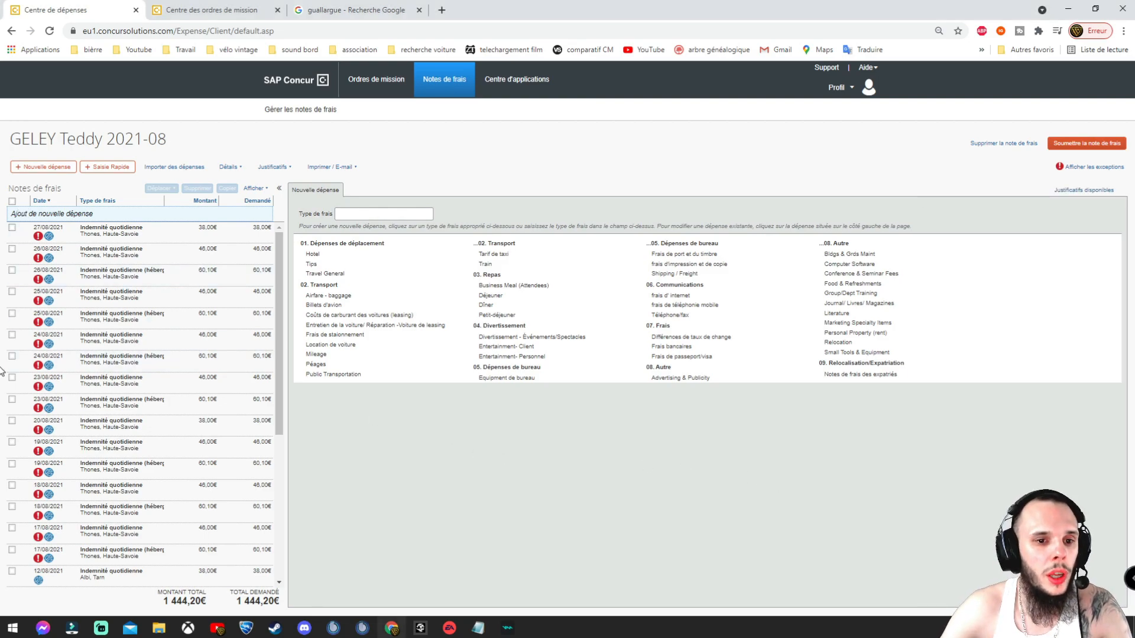